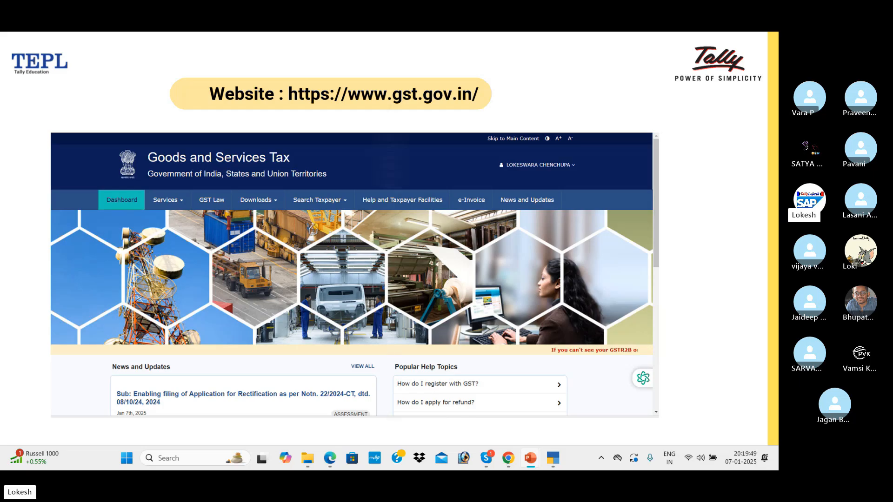
# Step: Advance through the invoice-types, Q&A and Thank you slides
pyautogui.press('Right')
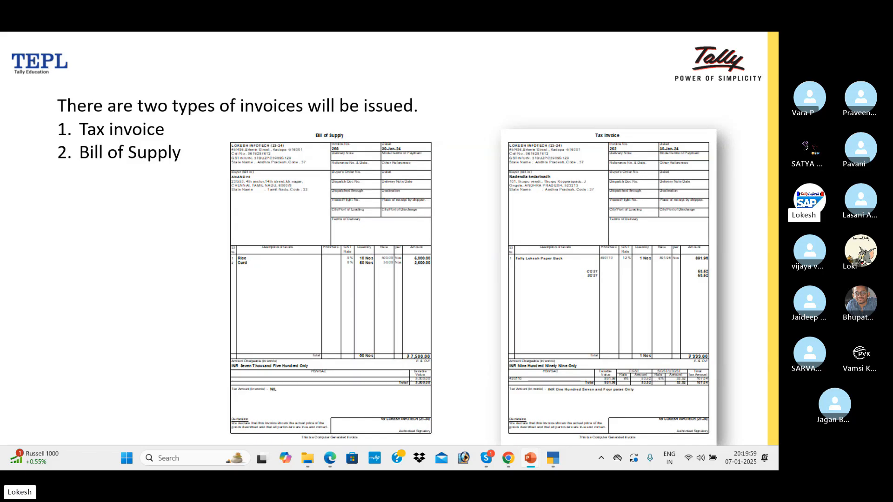
pyautogui.press('Right')
pyautogui.press('Right')
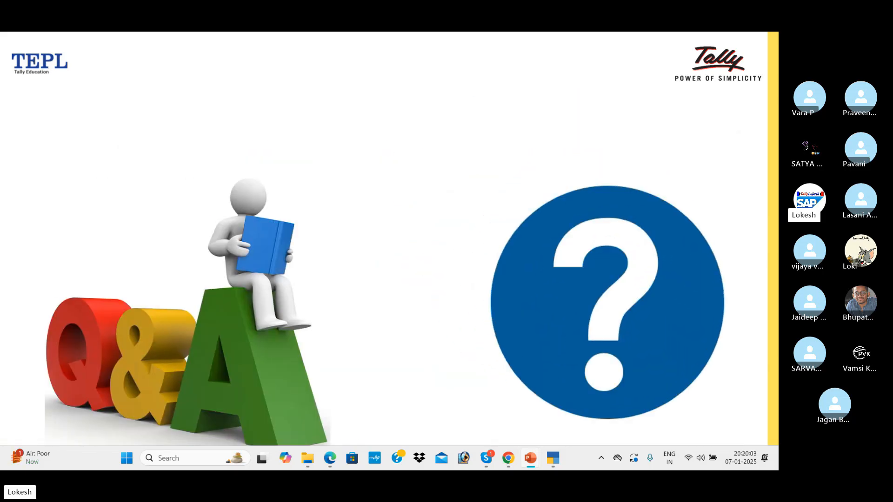
pyautogui.press('Right')
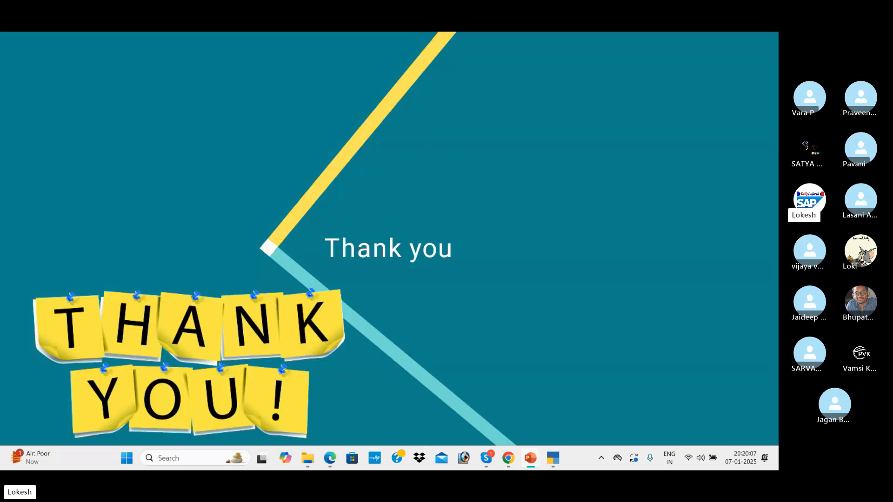
# Step: End the slideshow and save the presentation
pyautogui.press('Right')
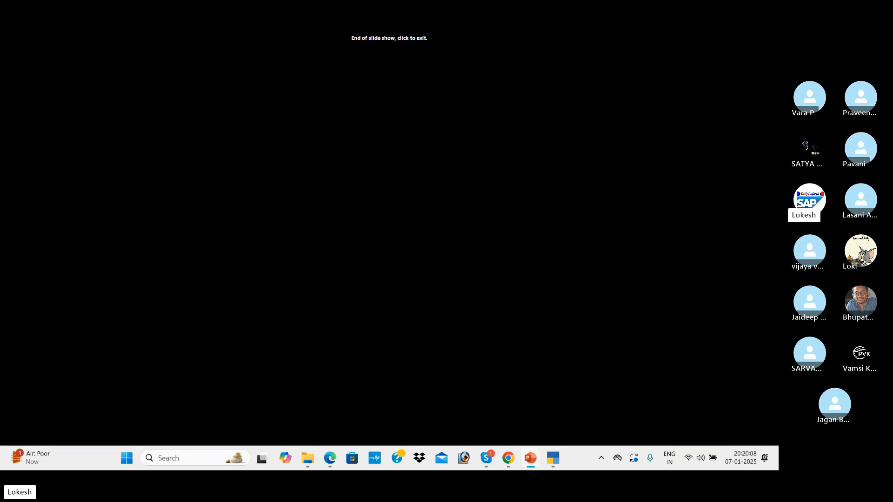
pyautogui.press('Right')
pyautogui.hotkey('ctrl', 's')
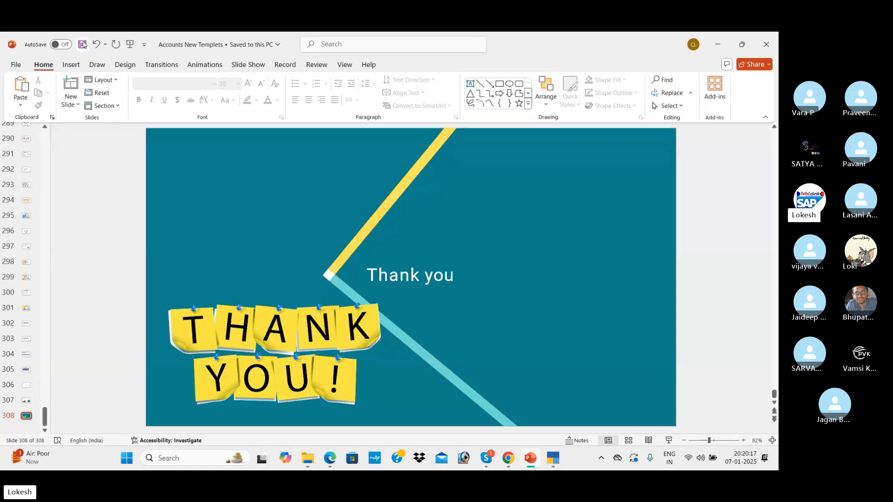
pyautogui.click(82, 44)
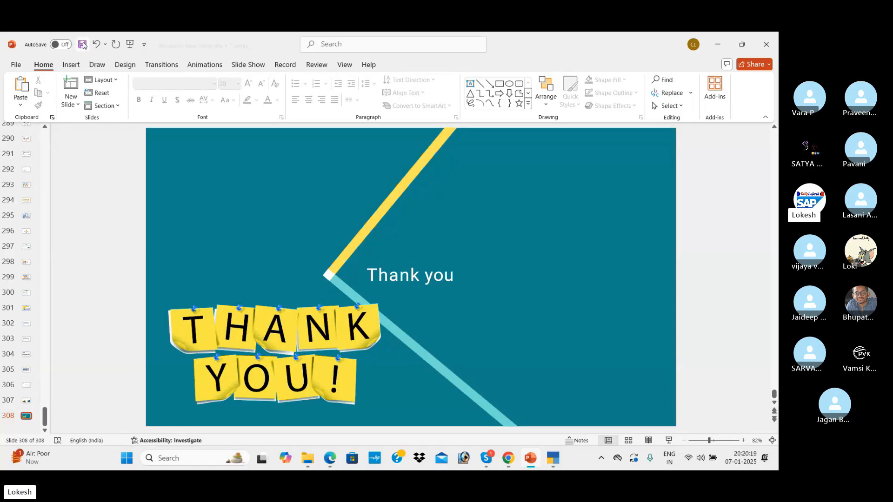
# Step: Close PowerPoint and bring TallyPrime's Select Company screen to the front
pyautogui.click(766, 39)
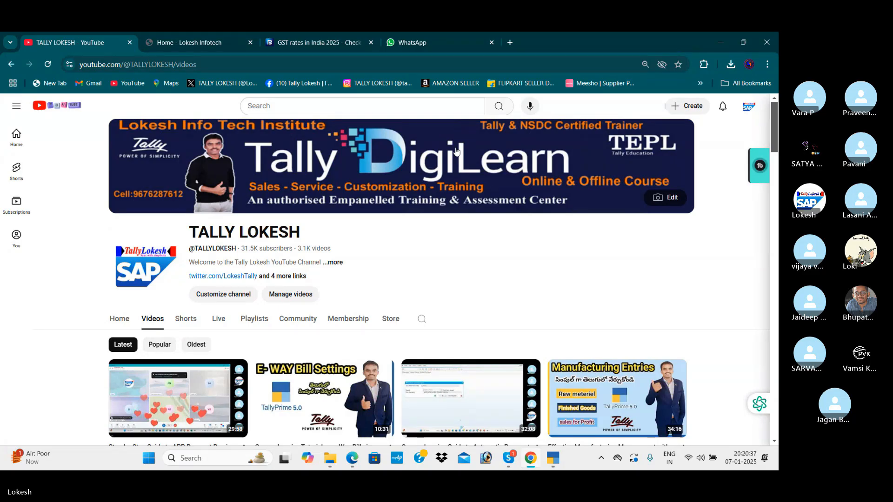
pyautogui.click(553, 458)
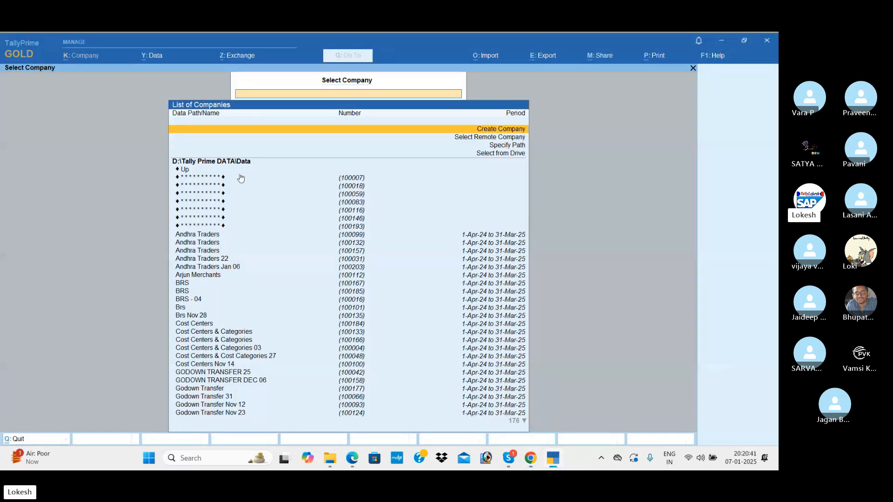
# Step: Start a new company, entering its name and keeping the same mailing name
pyautogui.press('Return')
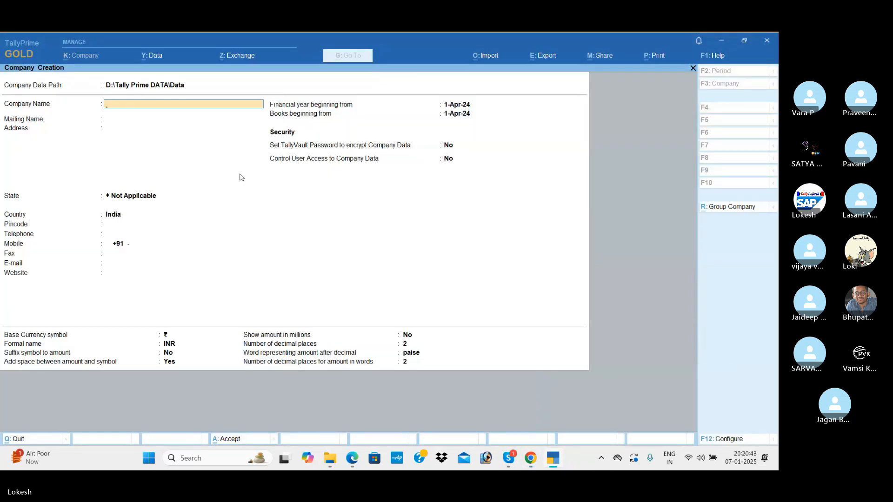
pyautogui.write('Lokesh')
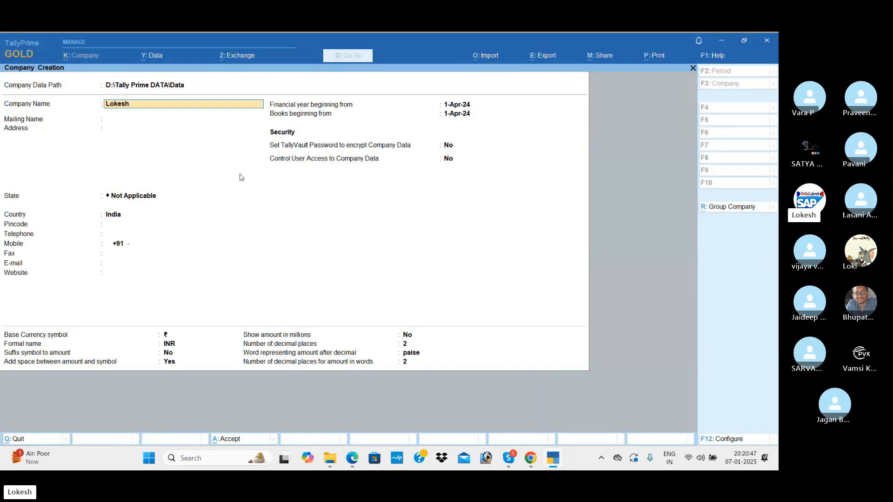
pyautogui.write(' iPvt LTd Jan 07')
pyautogui.press('Return')
pyautogui.press('Return')
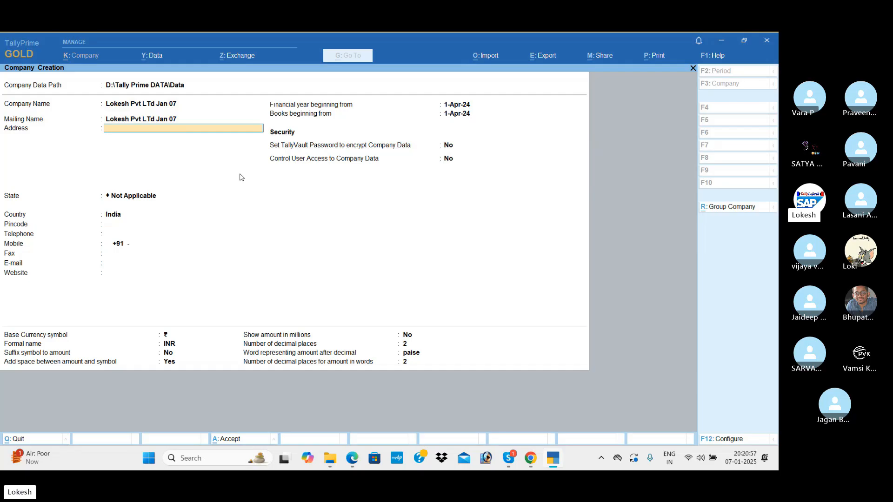
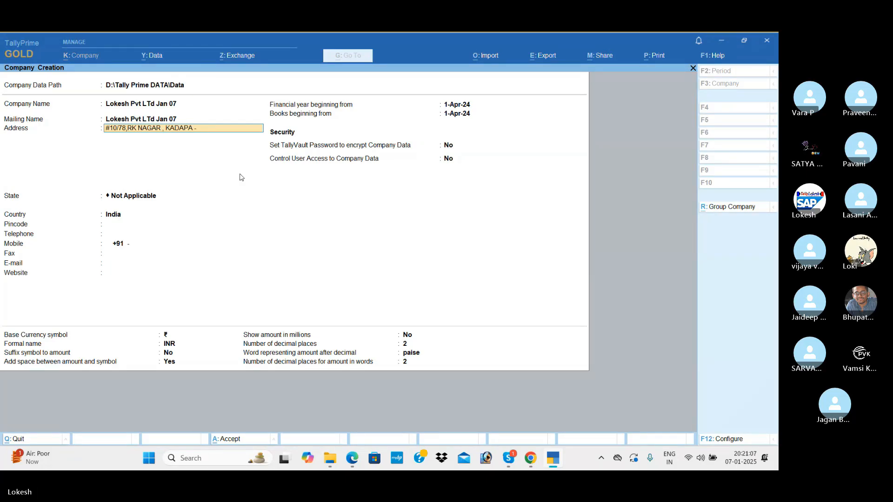
# Step: Enter the two-line address with a contact cell number, then move to the state list
pyautogui.press('Return')
pyautogui.press('Return')
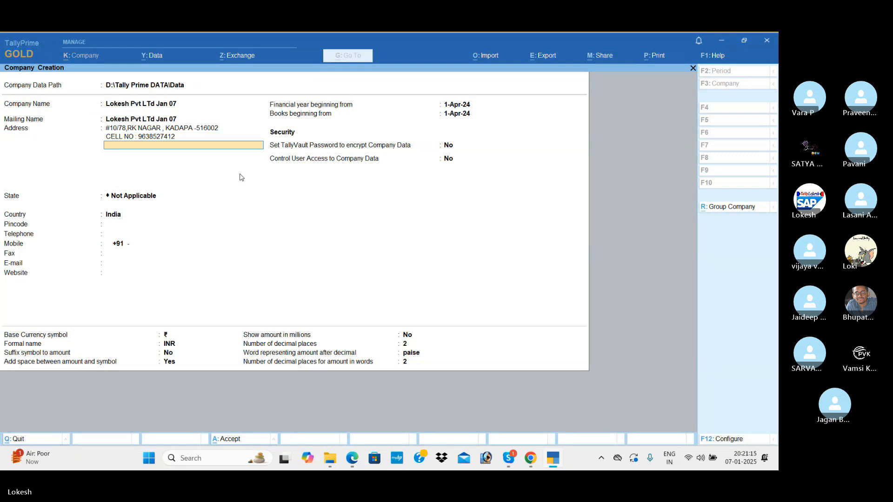
pyautogui.press('Return')
pyautogui.press('Down')
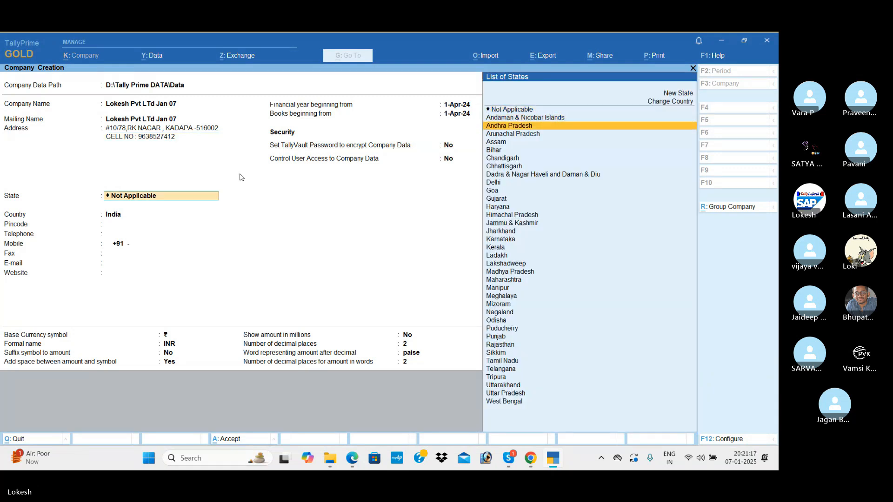
# Step: Set the state to Andhra Pradesh and fill in the pincode, telephone and mobile numbers
pyautogui.press('Down')
pyautogui.press('Return')
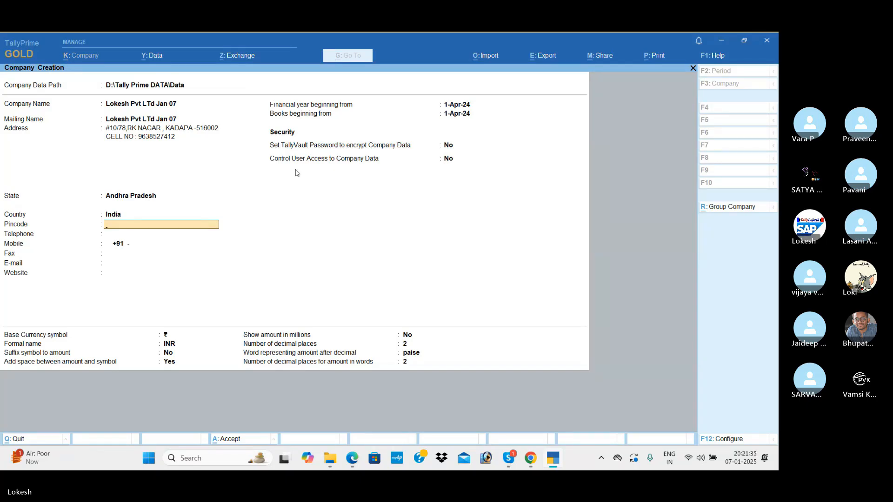
pyautogui.write('516002')
pyautogui.press('Return')
pyautogui.press('Return')
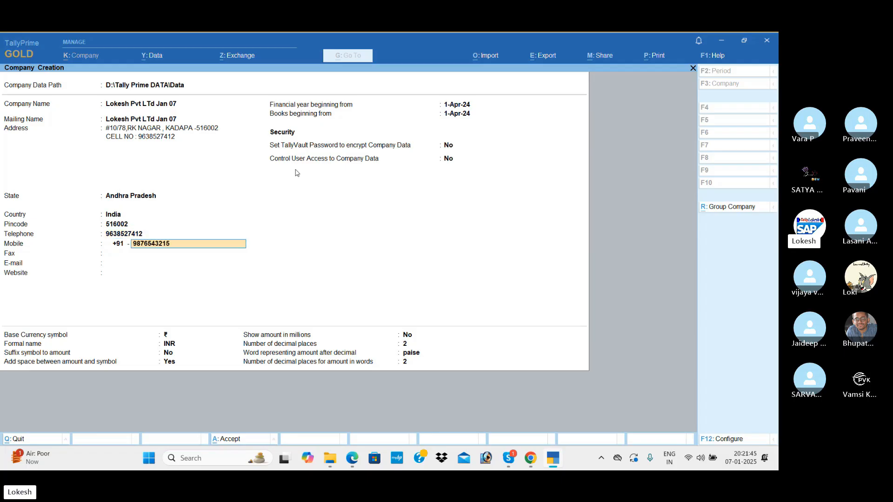
pyautogui.press('Return')
# Step: Enter the fax number, e-mail and website, keep the default dates, and save the company
pyautogui.write('1558')
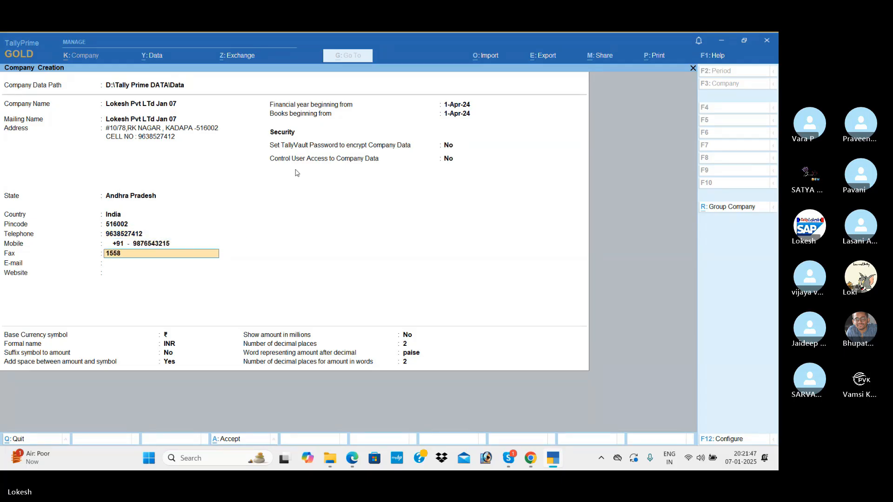
pyautogui.press('Return')
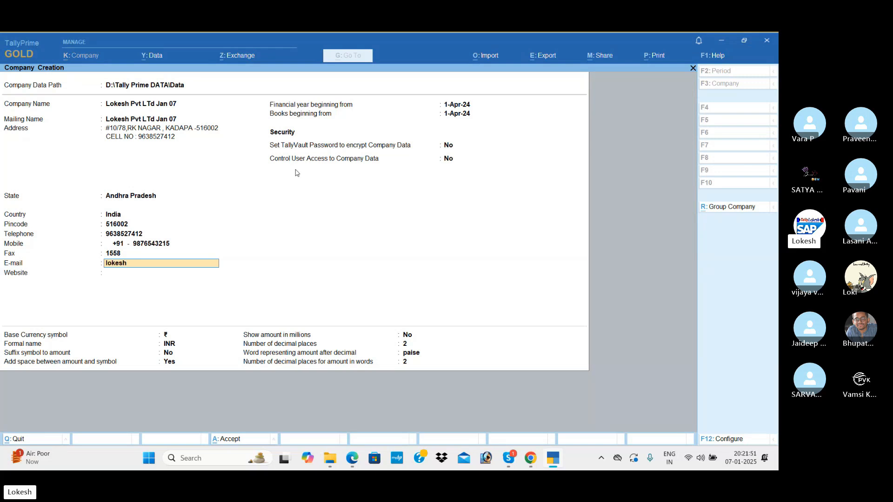
pyautogui.press('Return')
pyautogui.write('www.lokeshinfotech')
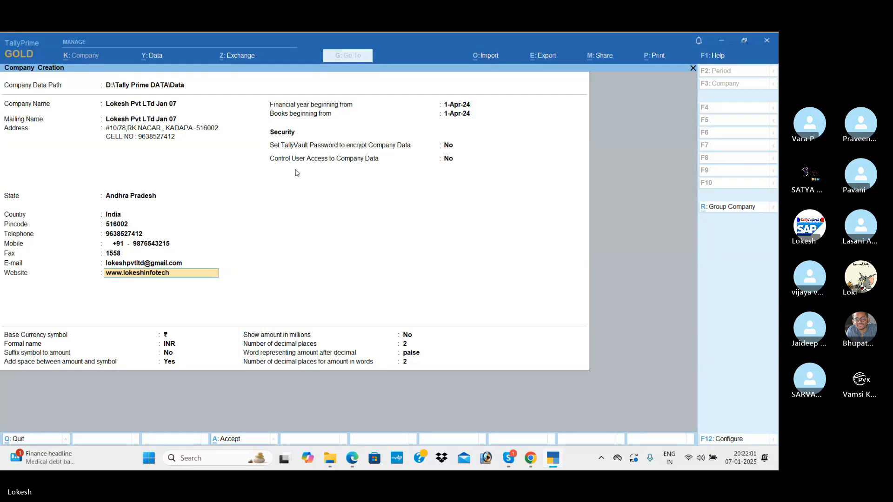
pyautogui.write('.com')
pyautogui.press('Return')
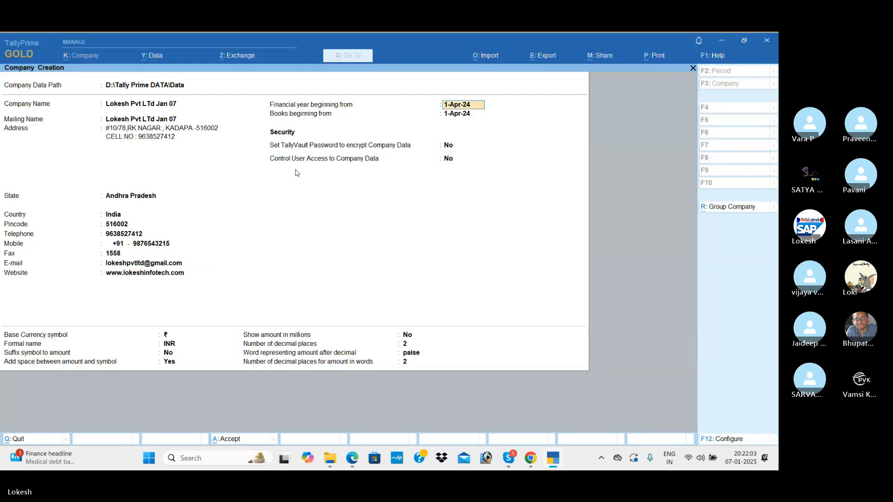
pyautogui.press('Return')
pyautogui.press('Return')
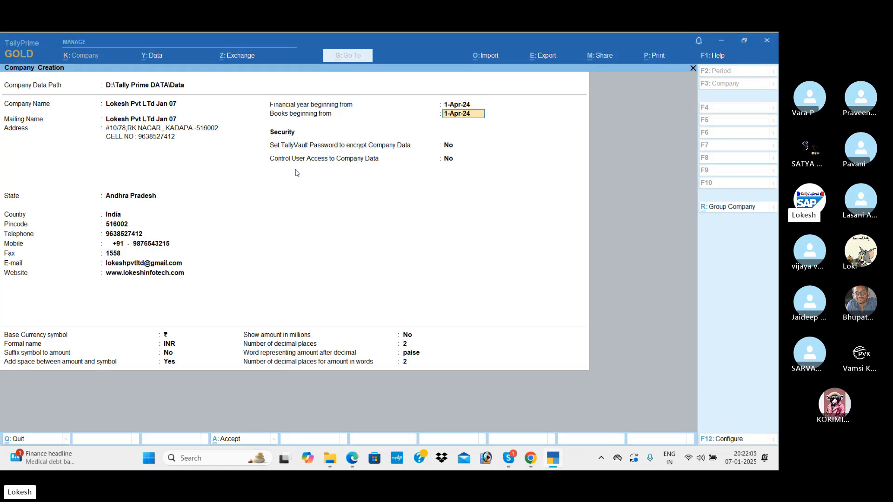
pyautogui.press('ctrl')
pyautogui.hotkey('ctrl', 'a')
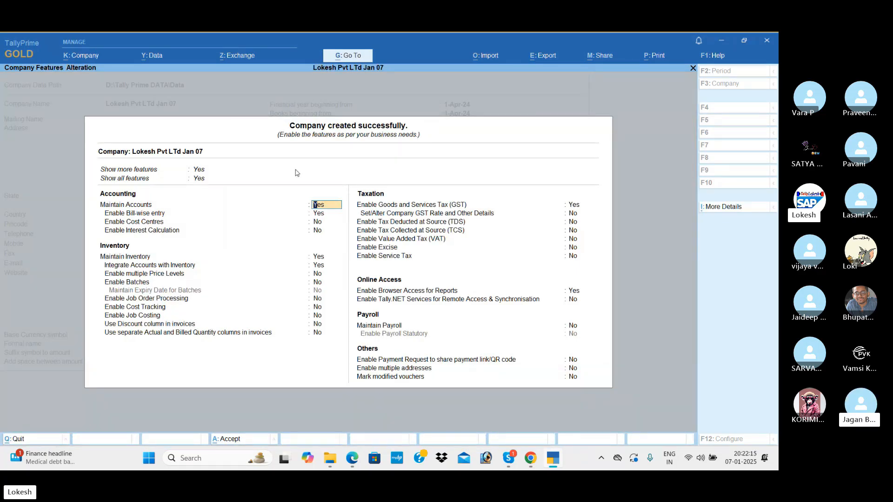
# Step: Set bill-wise entry to No, keep inventory and GST enabled, then switch to Skype
pyautogui.press('Return')
pyautogui.press('n')
pyautogui.press('Return')
pyautogui.press('Return')
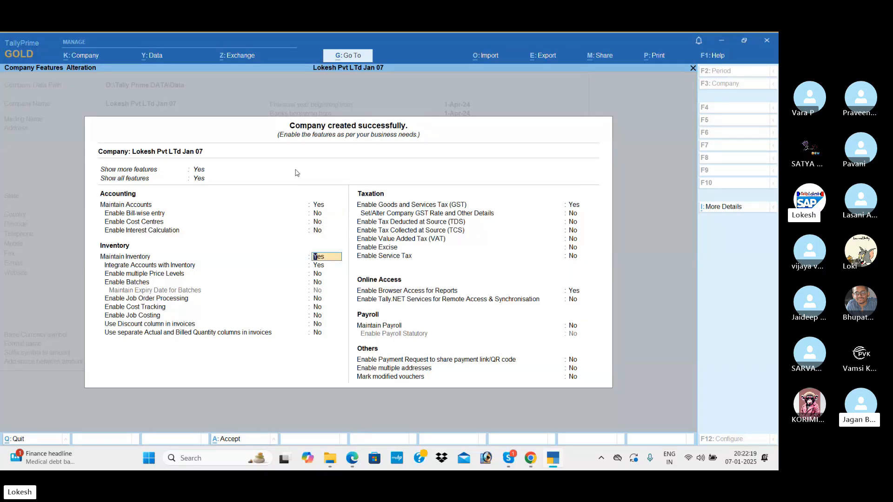
pyautogui.press('Return')
pyautogui.press('Return')
pyautogui.press('Return')
pyautogui.press('Return')
pyautogui.press('Return')
pyautogui.press('Return')
pyautogui.press('Return')
pyautogui.press('Return')
pyautogui.press('Return')
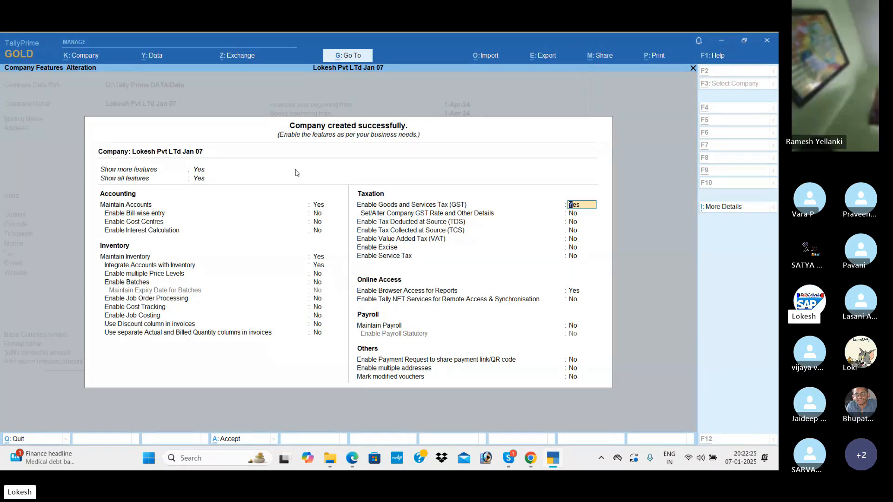
pyautogui.hotkey('alt', 'Tab')
pyautogui.hotkey('alt', 'Tab')
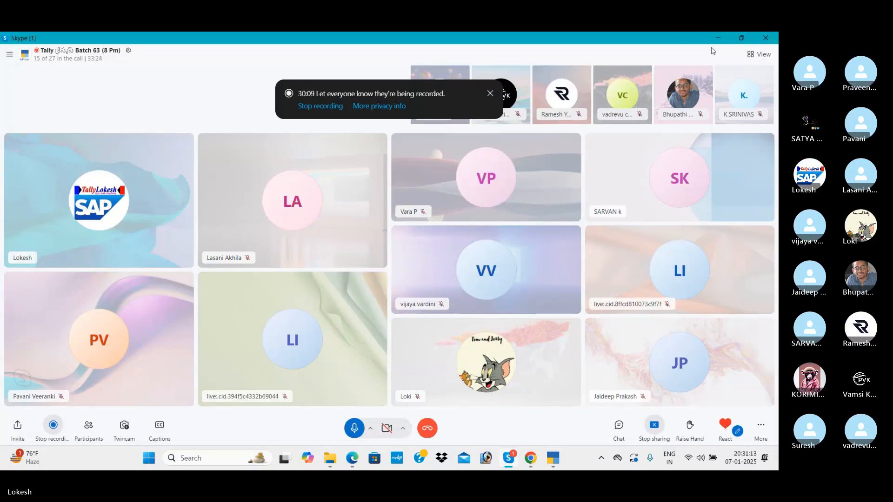
# Step: Restore the Skype call window from full screen
pyautogui.doubleClick(718, 35)
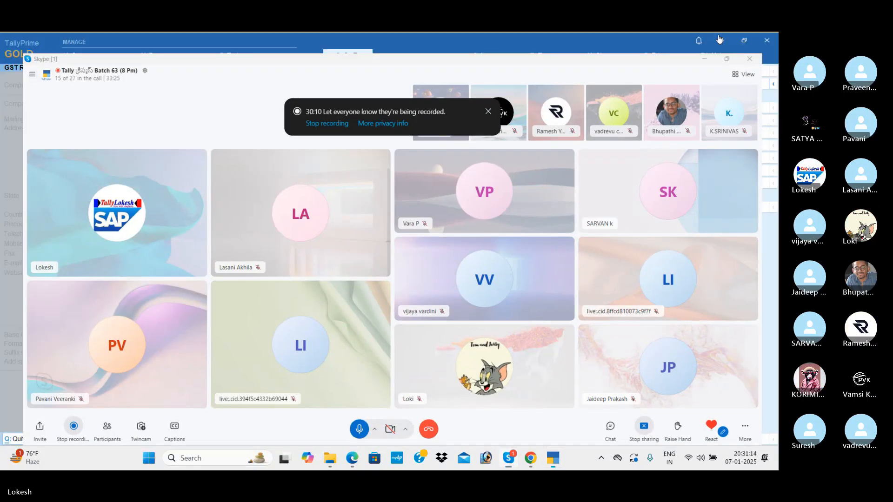
pyautogui.click(717, 36)
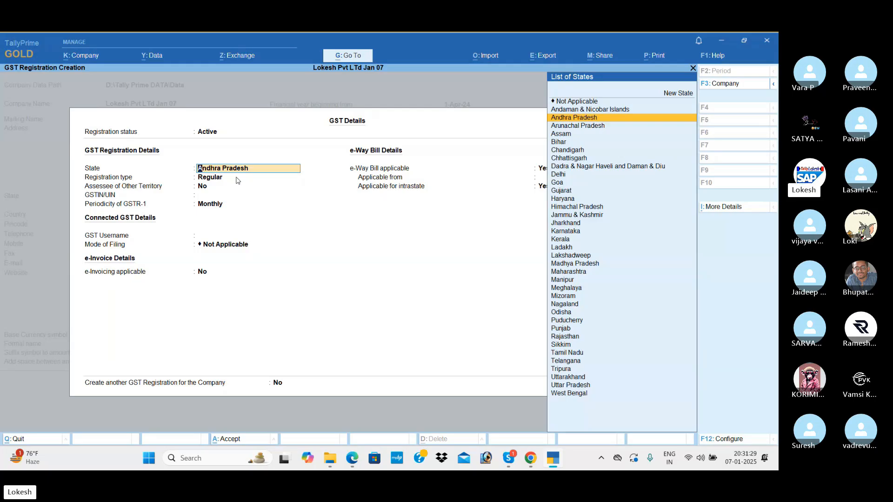
# Step: Confirm Andhra Pradesh as the GST state and keep Regular as the registration type
pyautogui.press('Return')
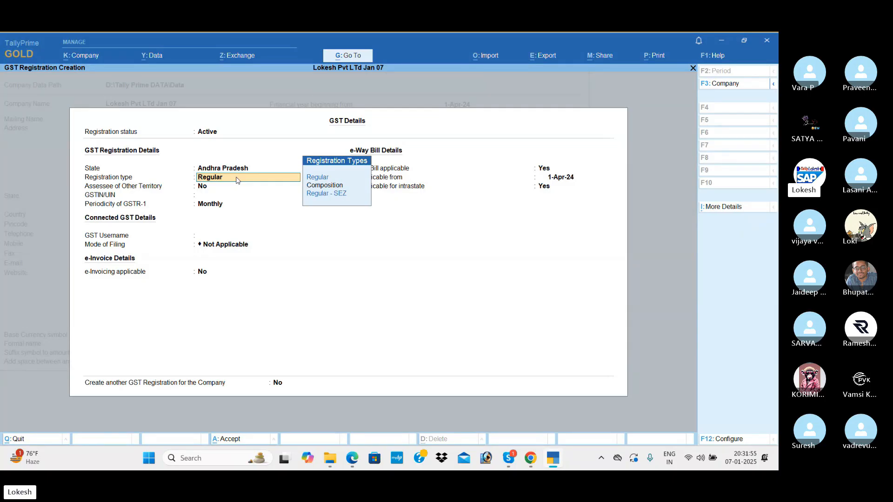
pyautogui.press('Up')
pyautogui.press('Down')
pyautogui.press('Return')
pyautogui.press('Return')
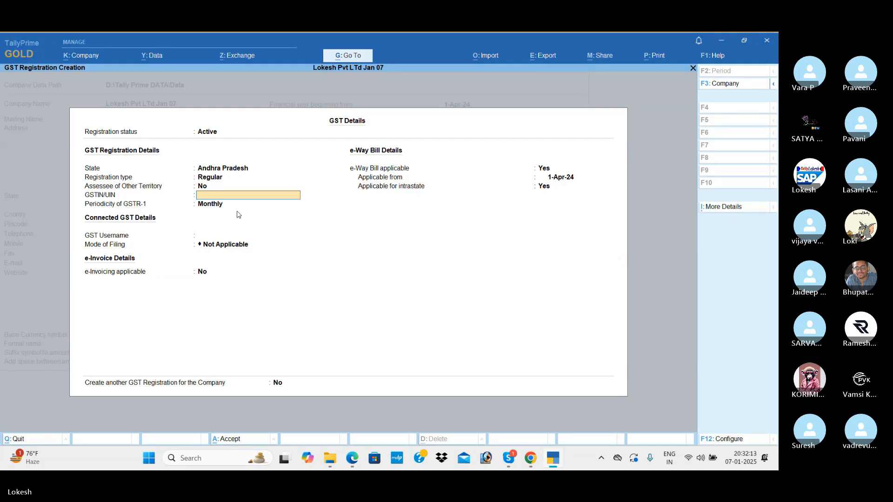
# Step: Enter the company's GSTIN, keep Monthly GSTR-1 periodicity, and pass the e-Way Bill settings
pyautogui.write('3')
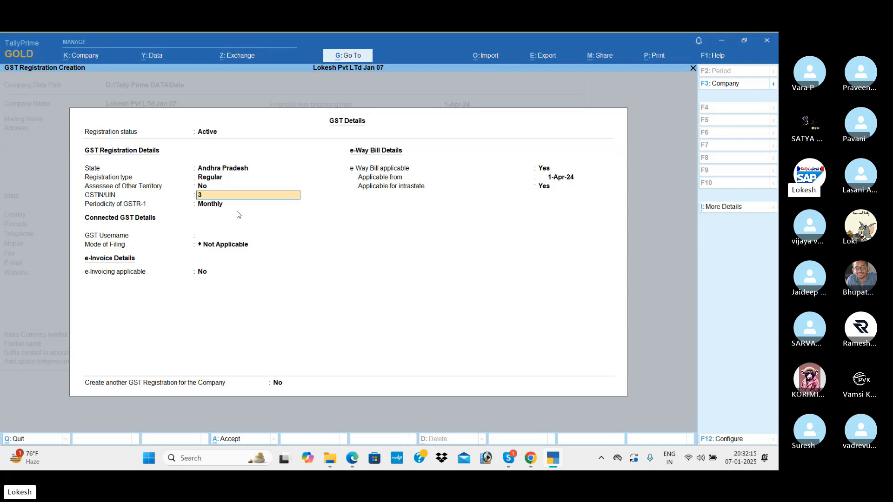
pyautogui.write('7ABCDE67')
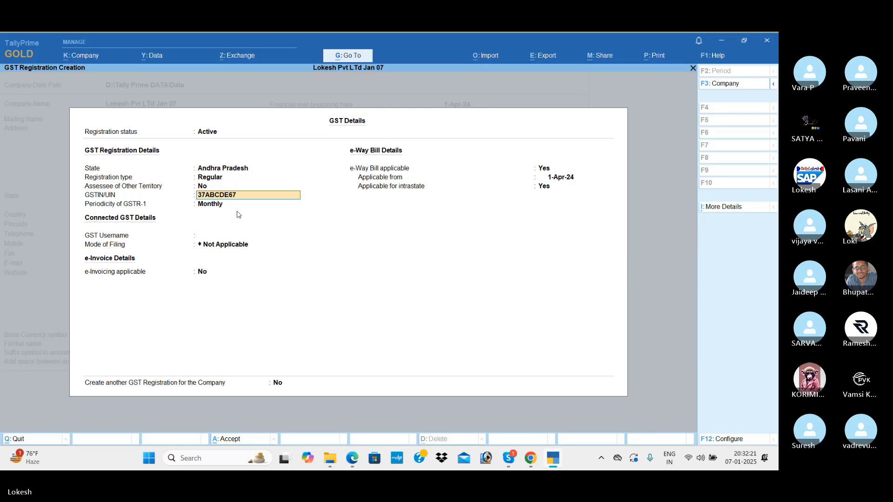
pyautogui.write('34A1Z')
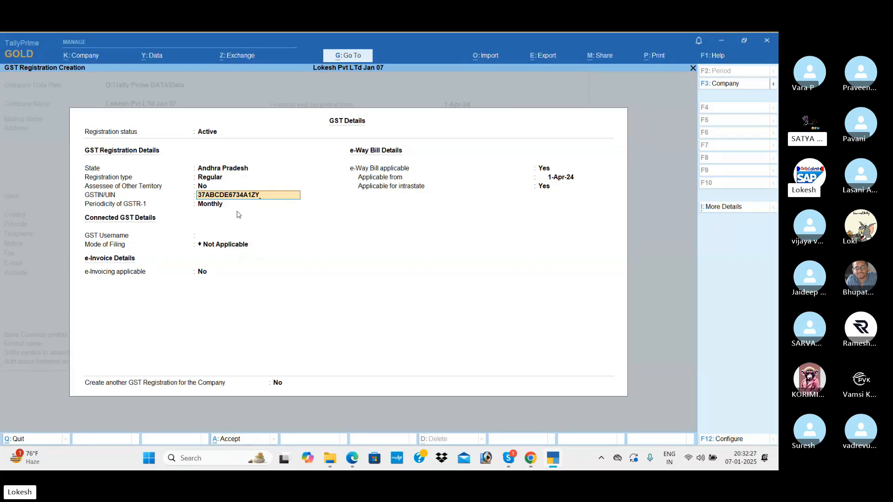
pyautogui.write('Y')
pyautogui.press('Return')
pyautogui.press('Return')
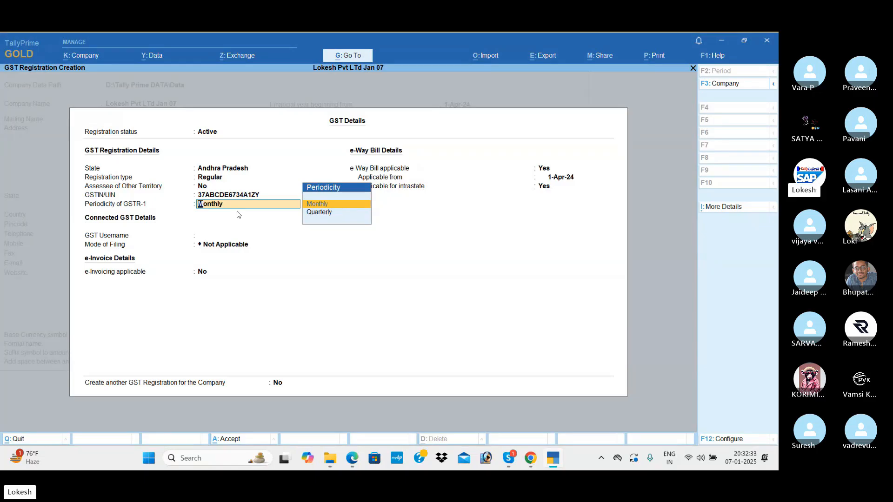
pyautogui.press('Return')
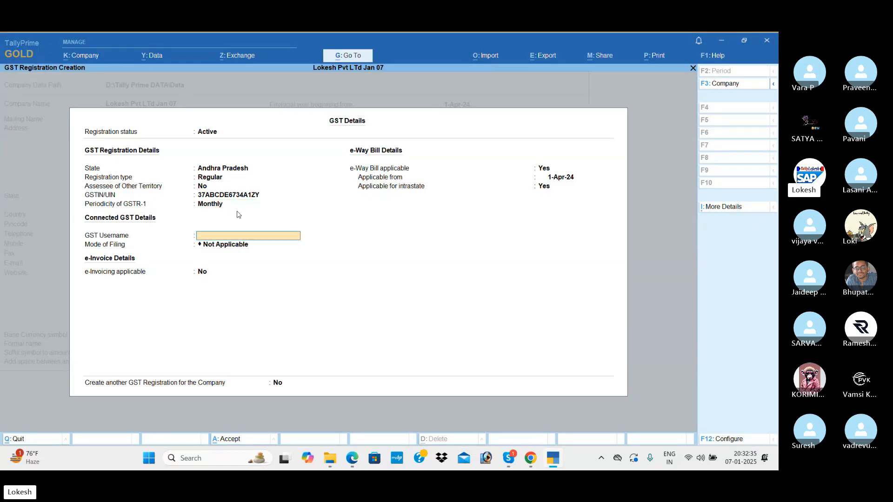
pyautogui.press('Return')
pyautogui.press('Return')
pyautogui.press('Return')
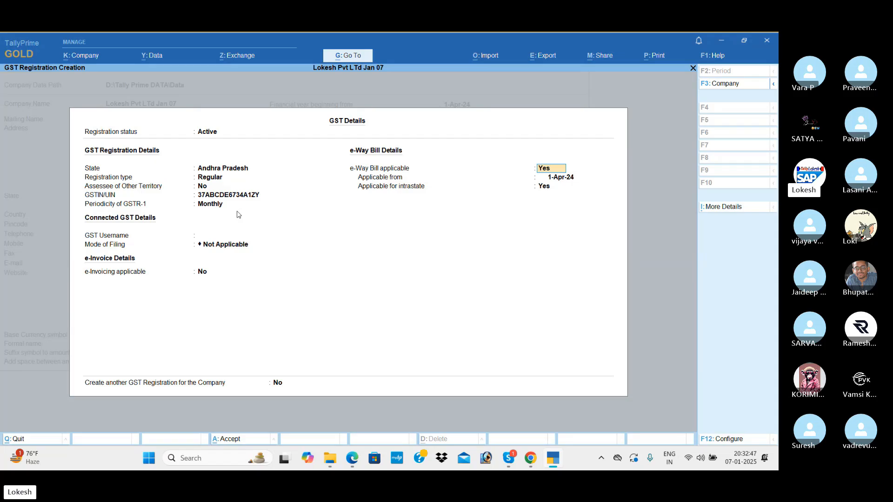
pyautogui.press('Return')
pyautogui.press('Return')
pyautogui.press('Return')
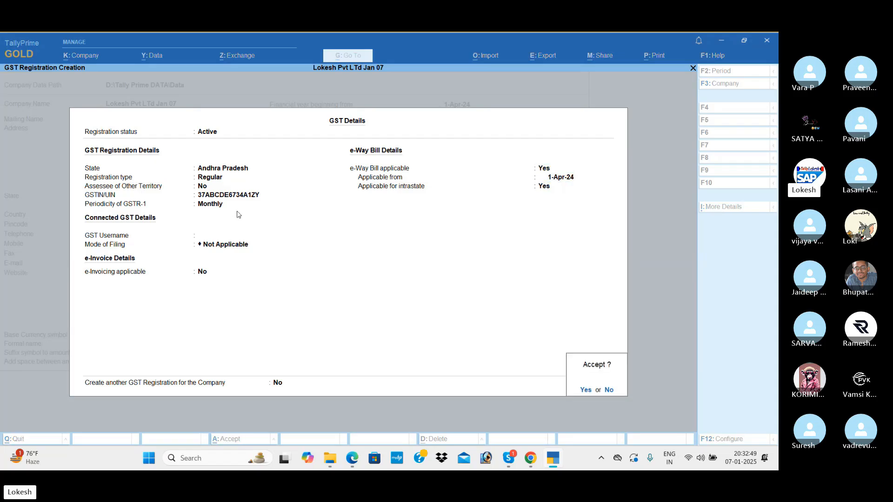
pyautogui.press('Return')
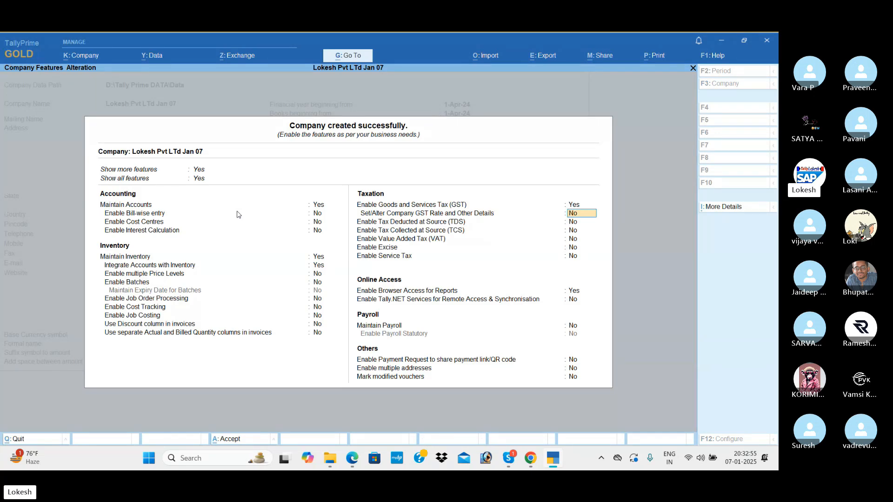
# Step: Answer Yes to open the company's GST Rate and Other Details form
pyautogui.write('y')
pyautogui.press('Return')
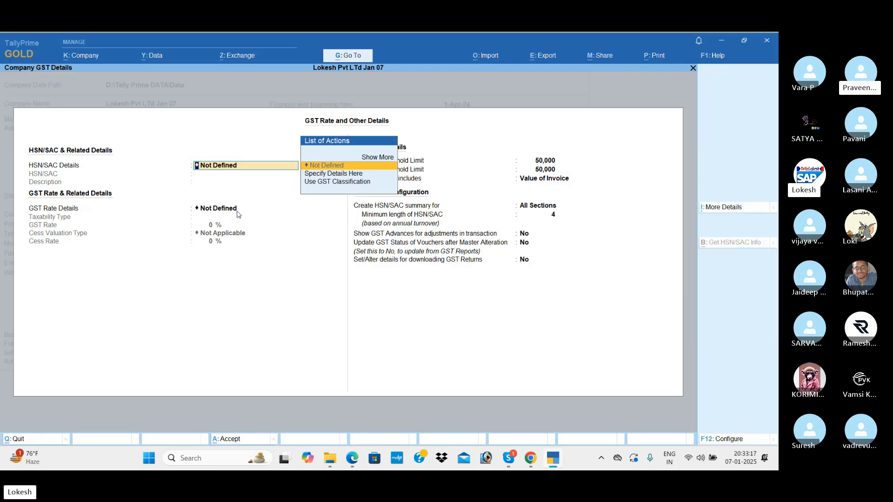
# Step: Save GST Rate and Other Details with HSN/SAC and rate details left Not Defined
pyautogui.press('Return')
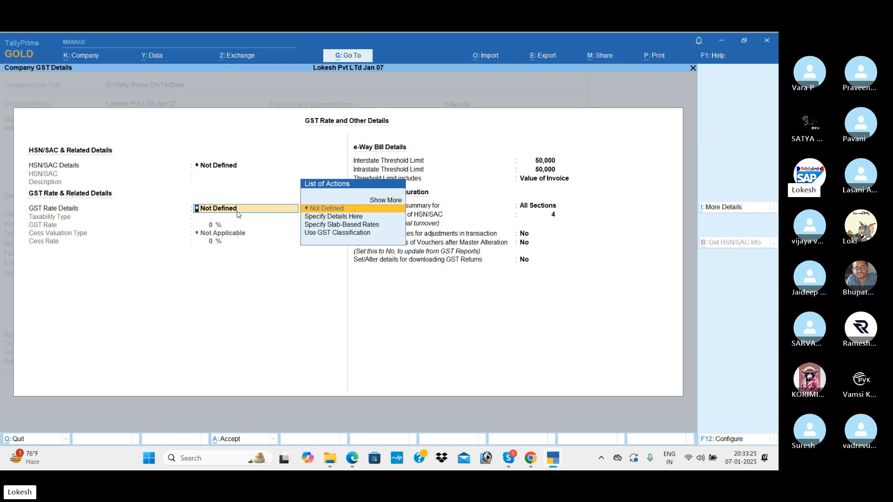
pyautogui.press('Return')
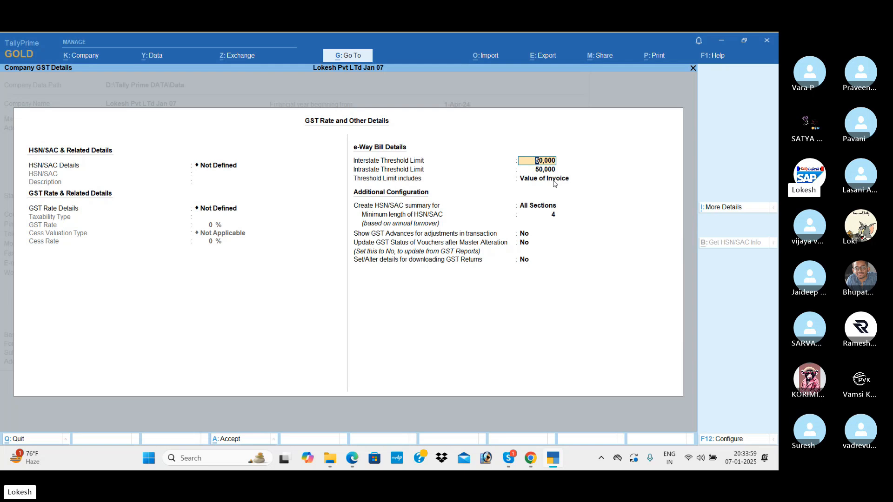
pyautogui.press('Return')
pyautogui.press('Return')
pyautogui.press('Return')
pyautogui.press('Return')
pyautogui.press('Return')
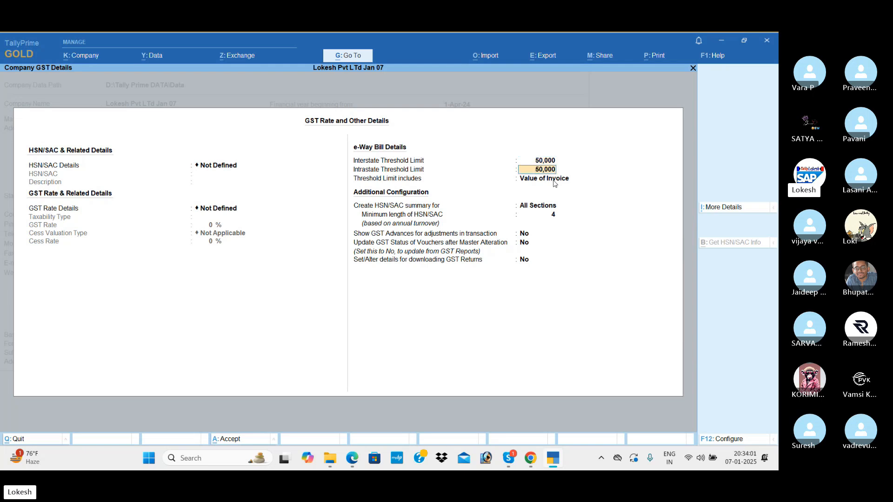
pyautogui.press('Return')
pyautogui.press('Return')
pyautogui.press('Return')
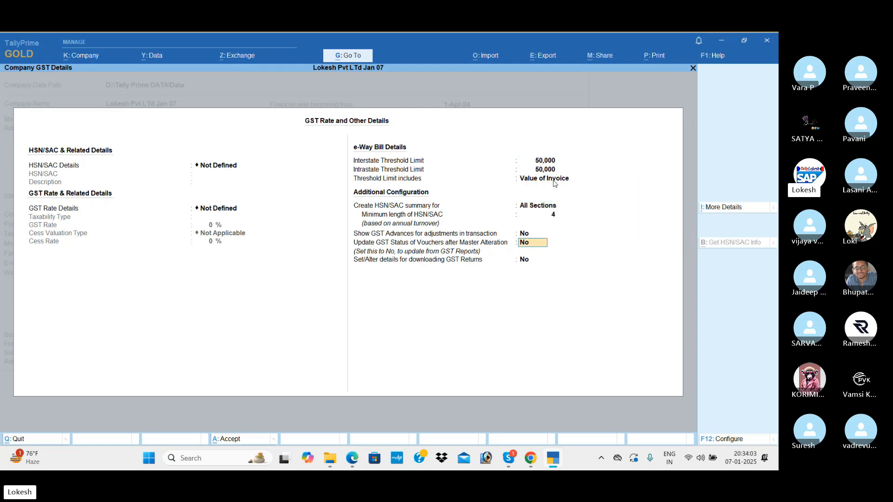
# Step: Set GST rate details and browser access to No, and accept the company features
pyautogui.press('Up')
pyautogui.write('n')
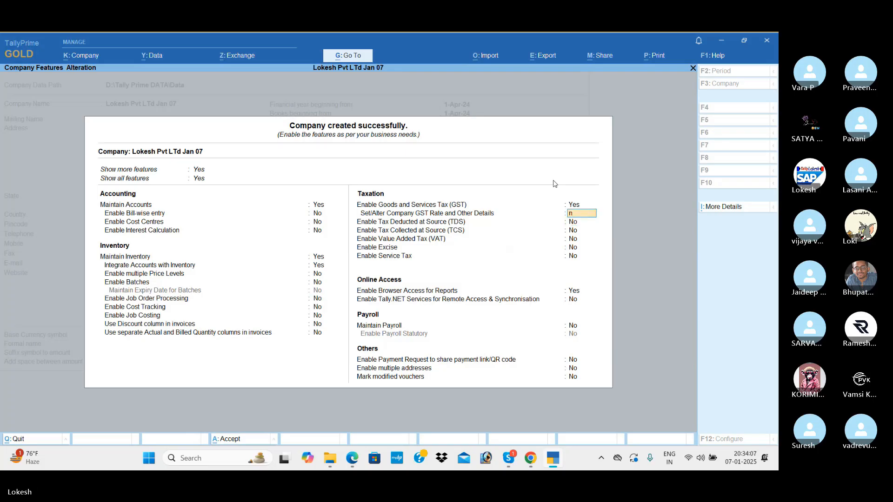
pyautogui.press('Return')
pyautogui.press('Return')
pyautogui.press('Return')
pyautogui.press('Return')
pyautogui.press('Return')
pyautogui.press('Return')
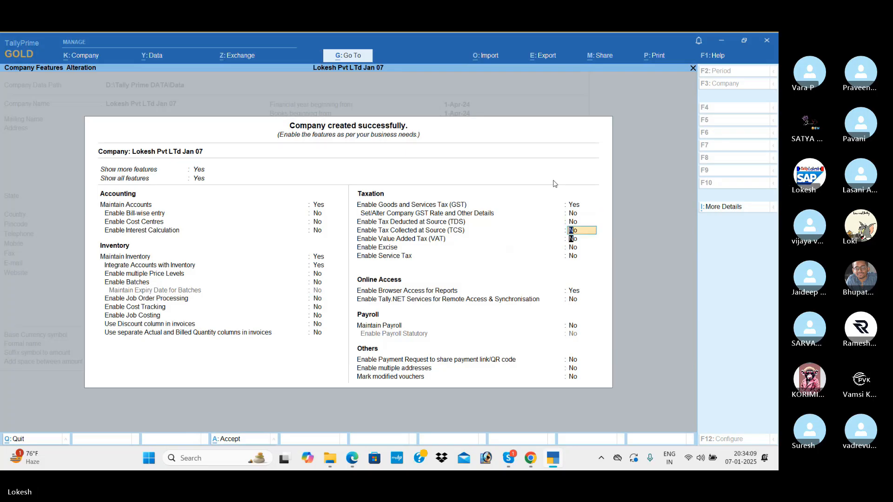
pyautogui.write('n')
pyautogui.press('Return')
pyautogui.press('Return')
pyautogui.press('Return')
pyautogui.press('Return')
pyautogui.press('Return')
pyautogui.press('Return')
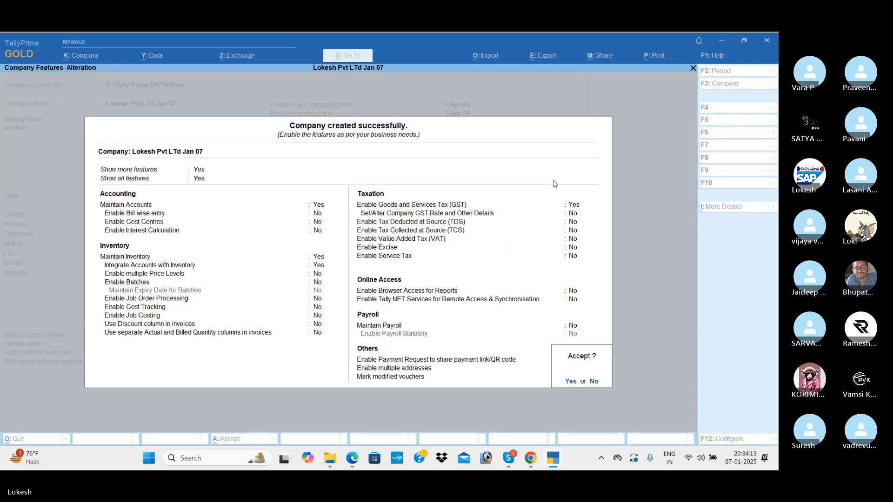
pyautogui.press('y')
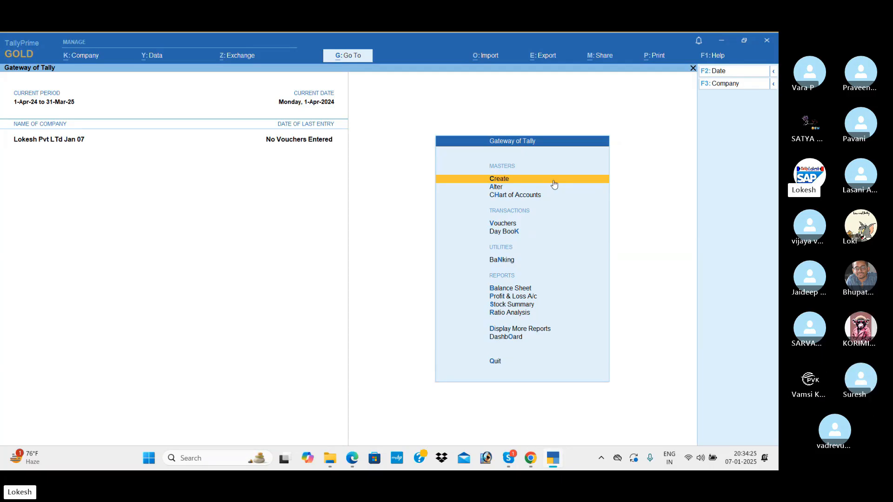
pyautogui.press('Down')
pyautogui.press('Down')
# Step: Review the lists of Groups, Ledgers and Voucher Types in the Chart of Accounts
pyautogui.press('Return')
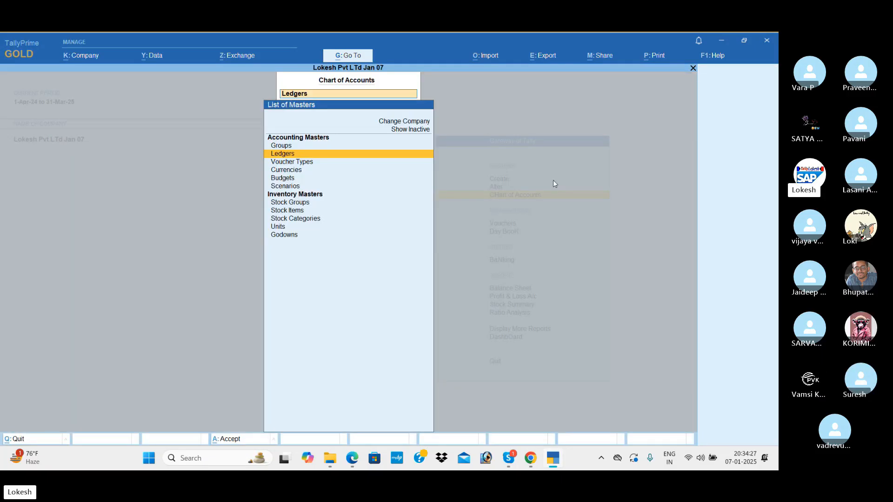
pyautogui.press('Up')
pyautogui.press('Return')
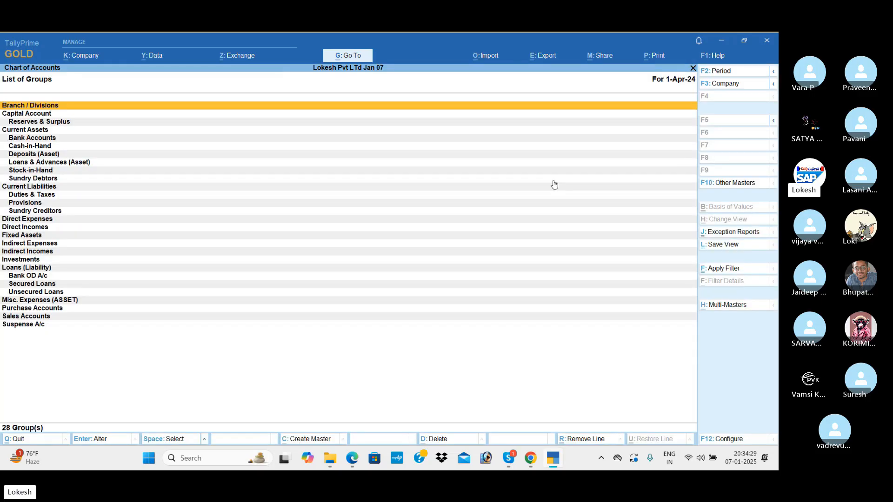
pyautogui.press('Escape')
pyautogui.press('Down')
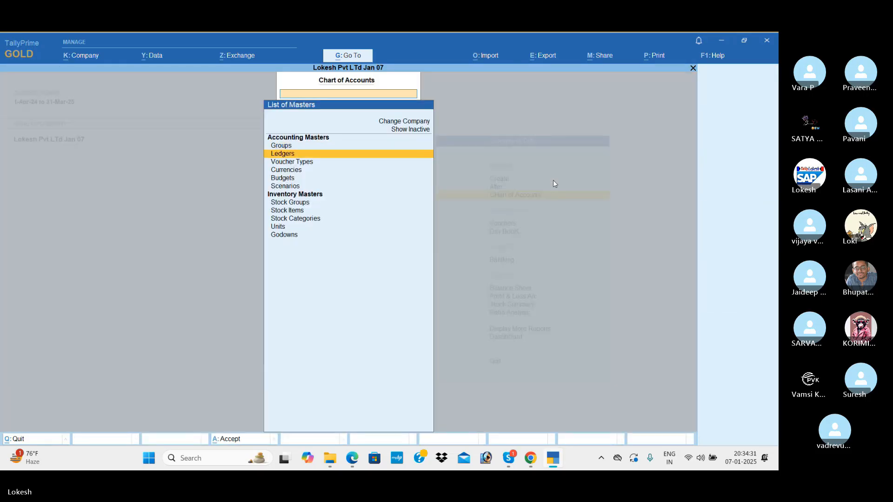
pyautogui.press('Return')
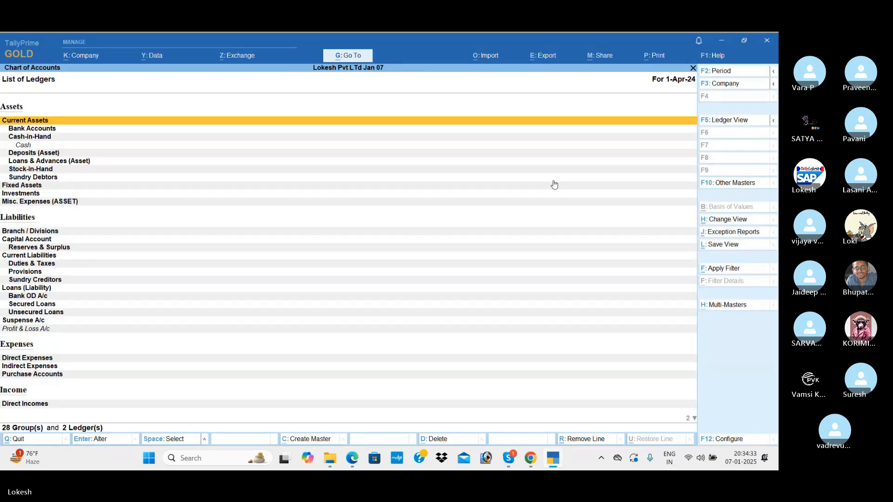
pyautogui.press('Escape')
pyautogui.press('Down')
pyautogui.press('Return')
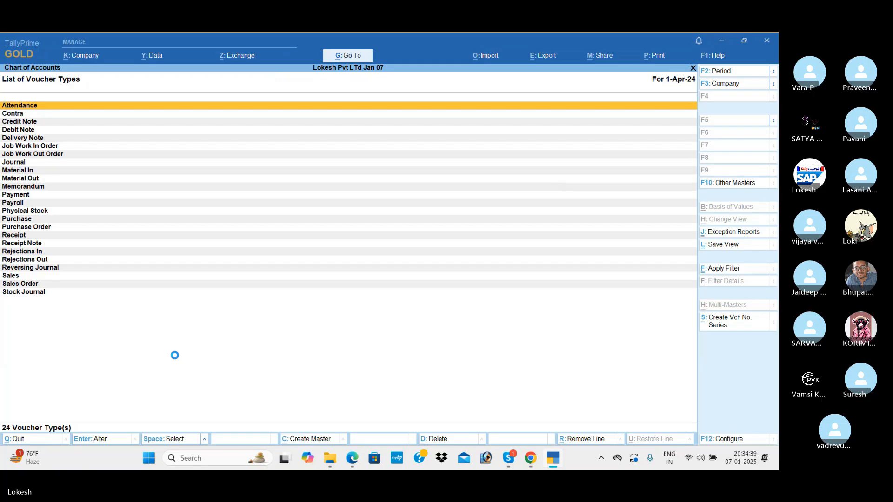
pyautogui.press('Escape')
pyautogui.press('Escape')
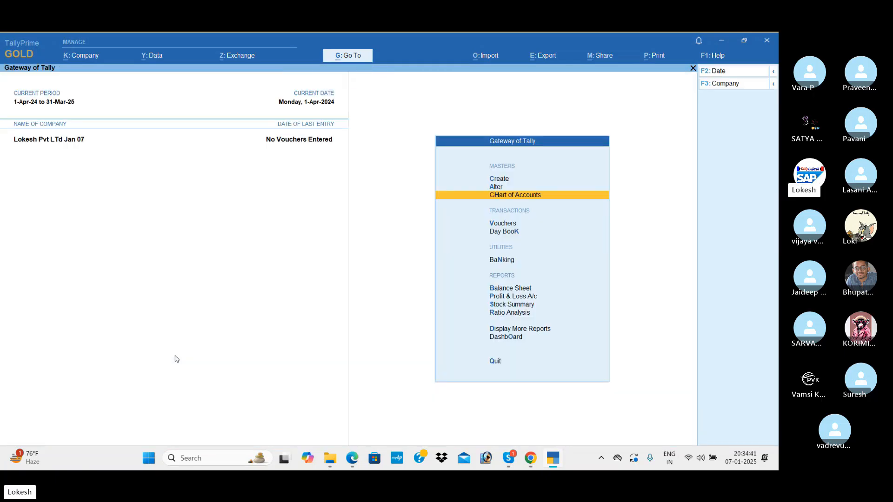
# Step: Bring up the masters creation list and select Ledger
pyautogui.press('Up')
pyautogui.press('Up')
pyautogui.press('Return')
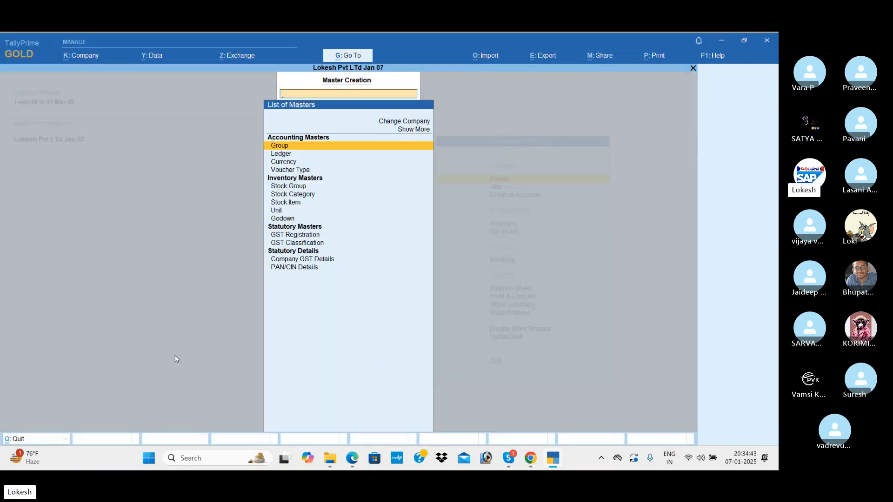
pyautogui.press('Down')
# Step: Create and save a Capital ledger under Capital Account
pyautogui.press('Return')
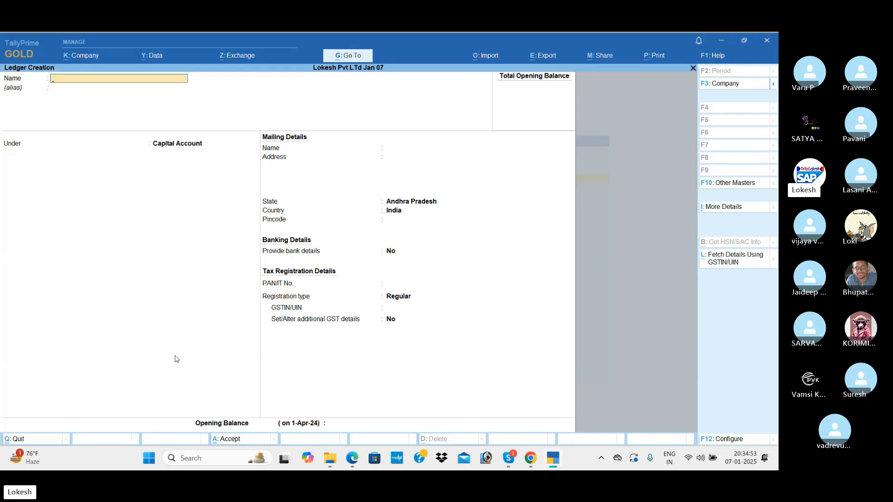
pyautogui.write('Capital')
pyautogui.press('Return')
pyautogui.press('Return')
pyautogui.press('Return')
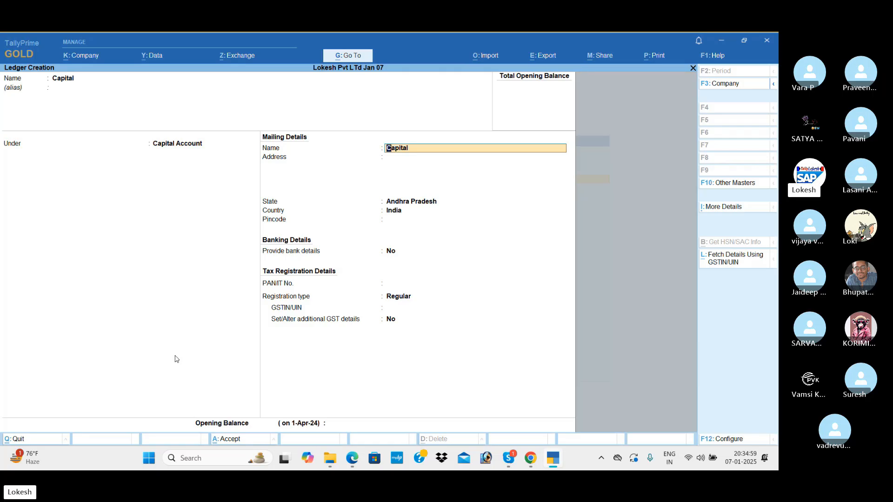
pyautogui.hotkey('ctrl', 'a')
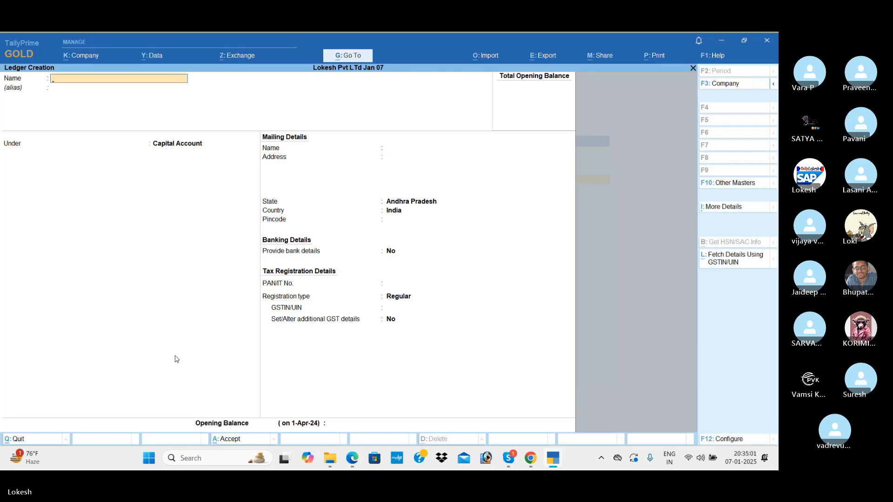
# Step: Name a new ledger Sbi Bank and place it under Bank Accounts
pyautogui.write('Sbi bank')
pyautogui.press('Return')
pyautogui.write('Ba')
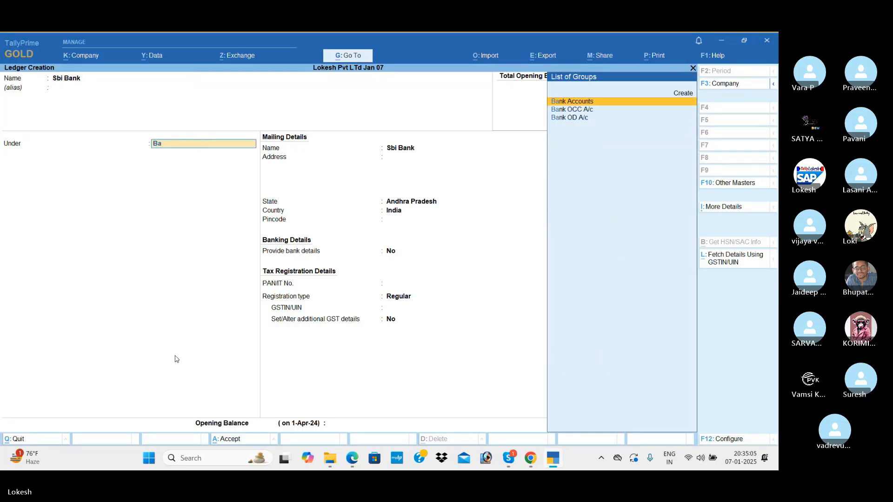
pyautogui.press('Return')
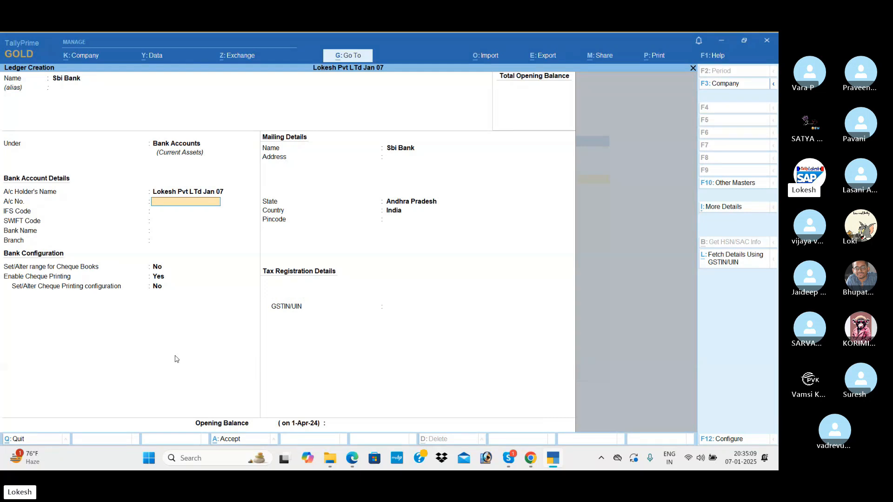
# Step: Save the Sbi Bank ledger and start a Purchase ledger under Purchase Accounts
pyautogui.hotkey('ctrl', 'a')
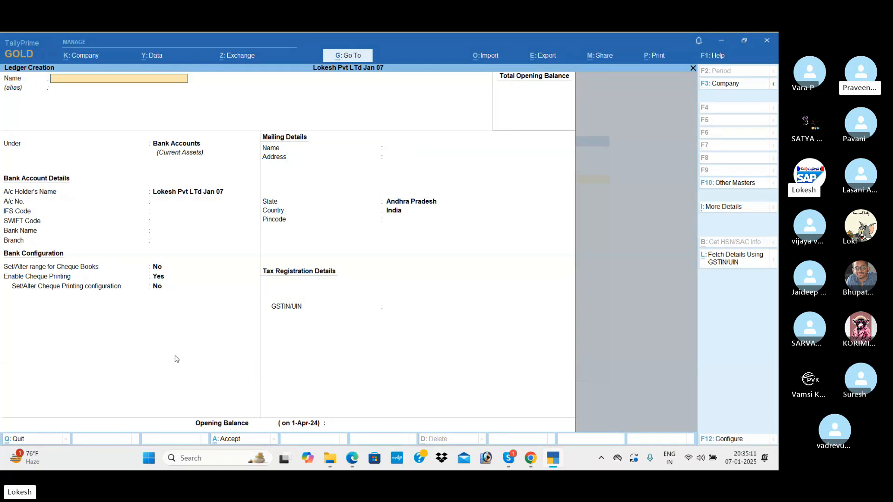
pyautogui.write('Purchase')
pyautogui.press('Return')
pyautogui.press('Return')
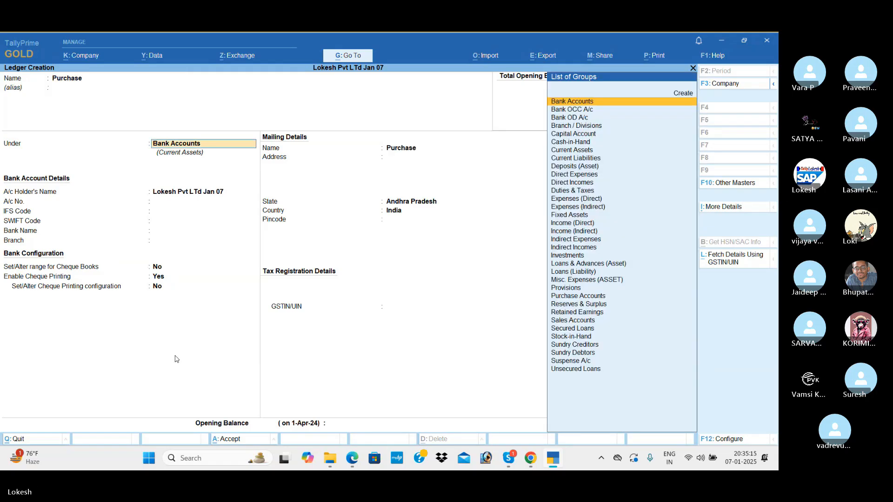
pyautogui.write('Pu')
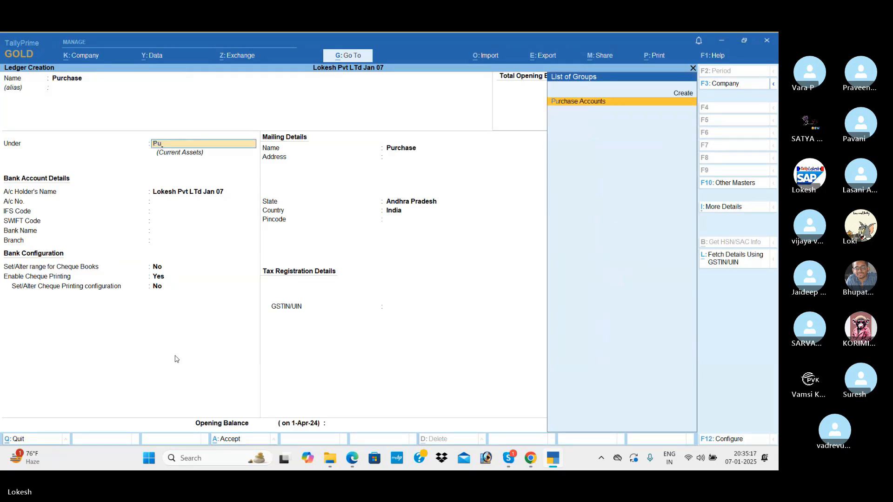
pyautogui.press('Return')
pyautogui.press('Return')
pyautogui.press('Return')
pyautogui.press('Return')
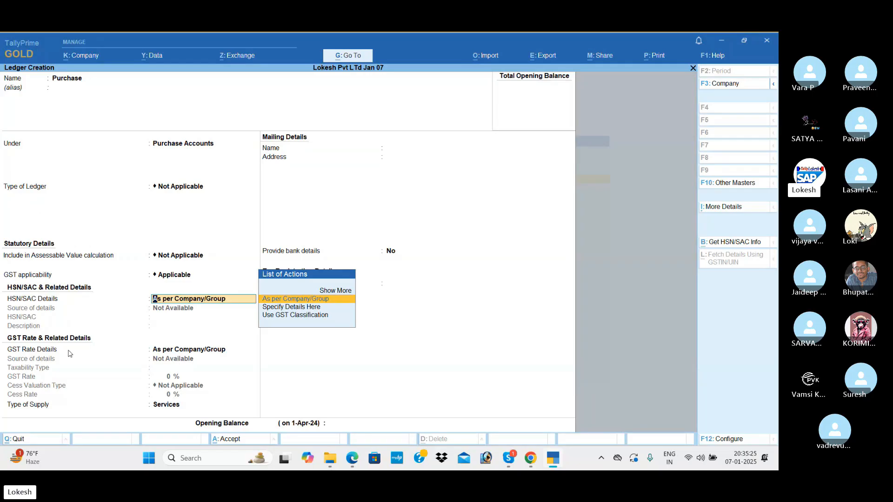
# Step: Make GST applicable with Goods as type of supply, then save the Purchase ledger
pyautogui.press('BackSpace')
pyautogui.press('Down')
pyautogui.press('Return')
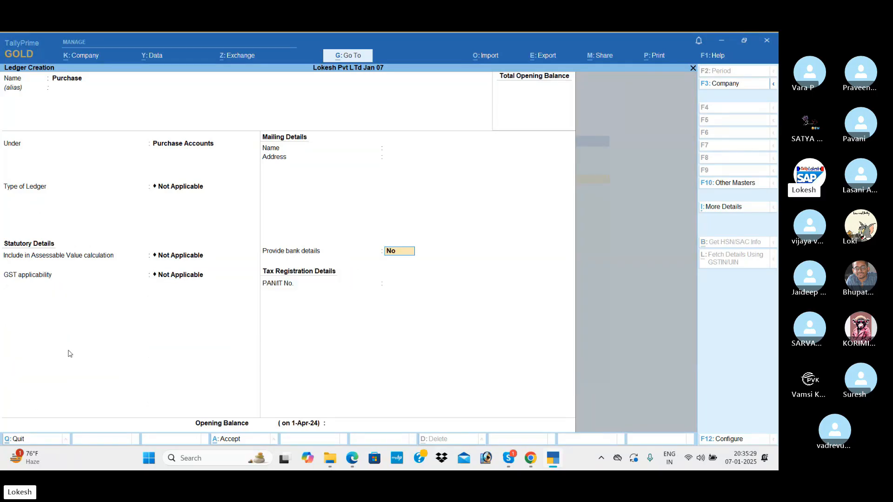
pyautogui.press('BackSpace')
pyautogui.press('Up')
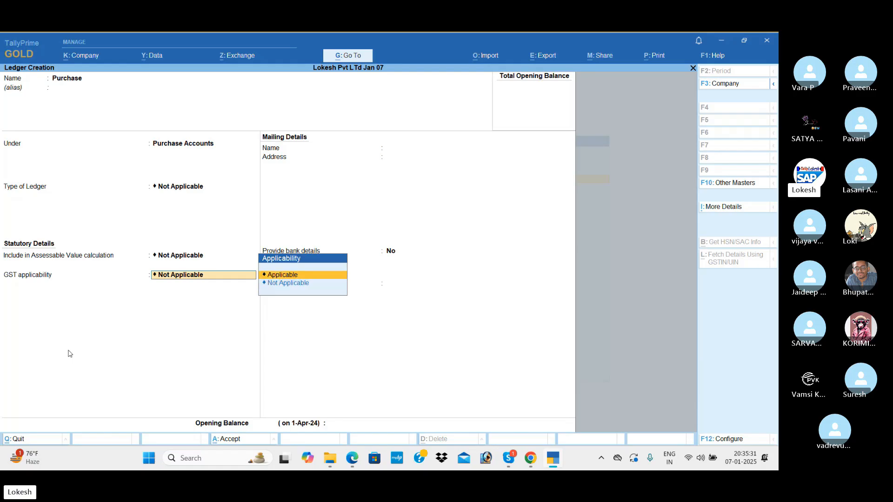
pyautogui.press('Return')
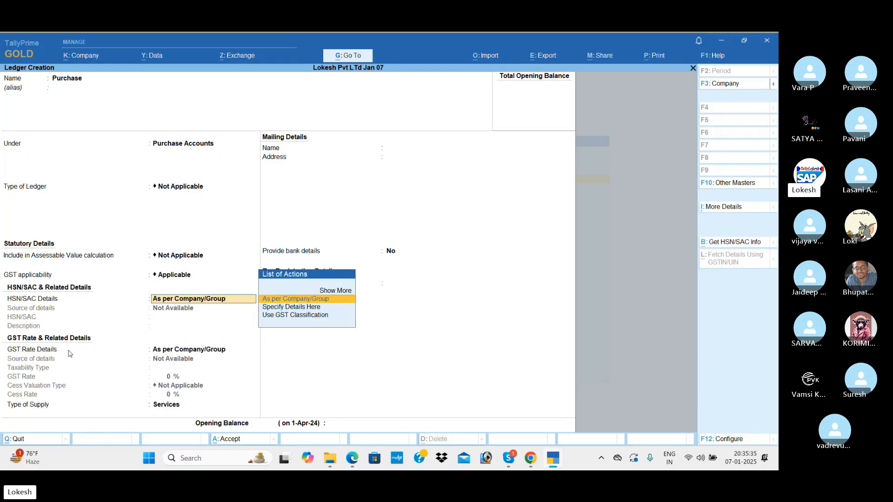
pyautogui.press('Return')
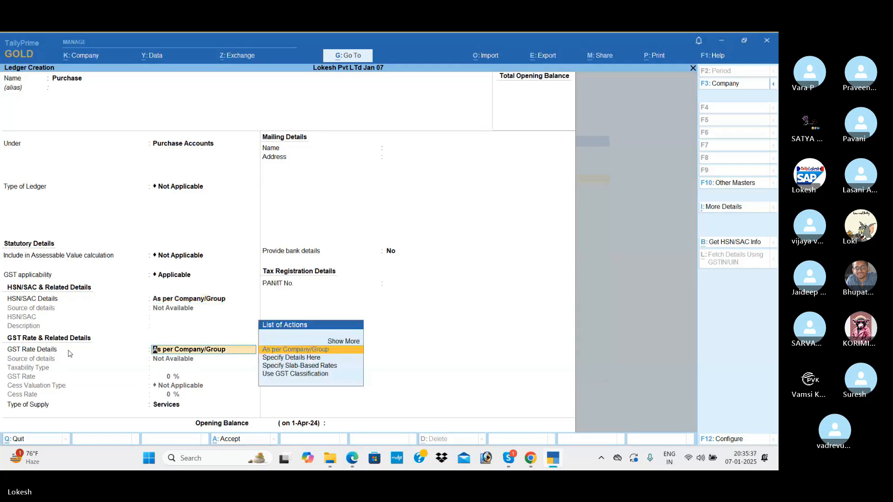
pyautogui.press('Return')
pyautogui.press('Up')
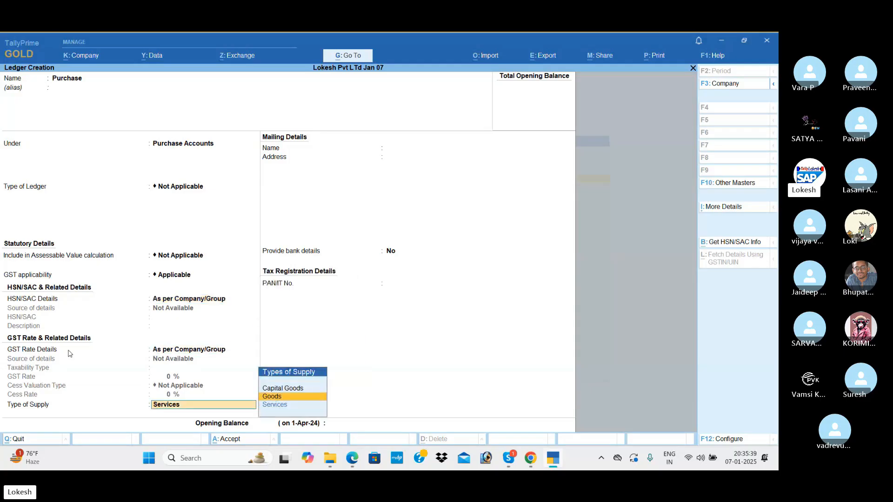
pyautogui.press('Return')
pyautogui.press('Return')
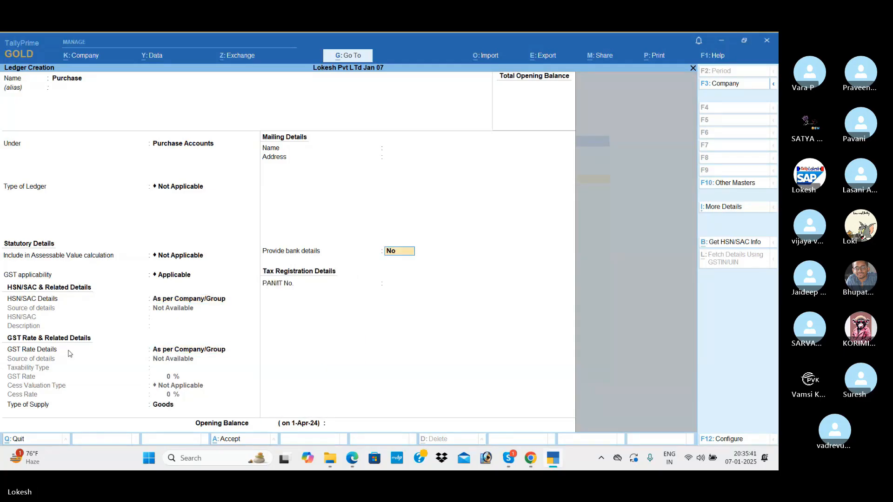
pyautogui.press('Return')
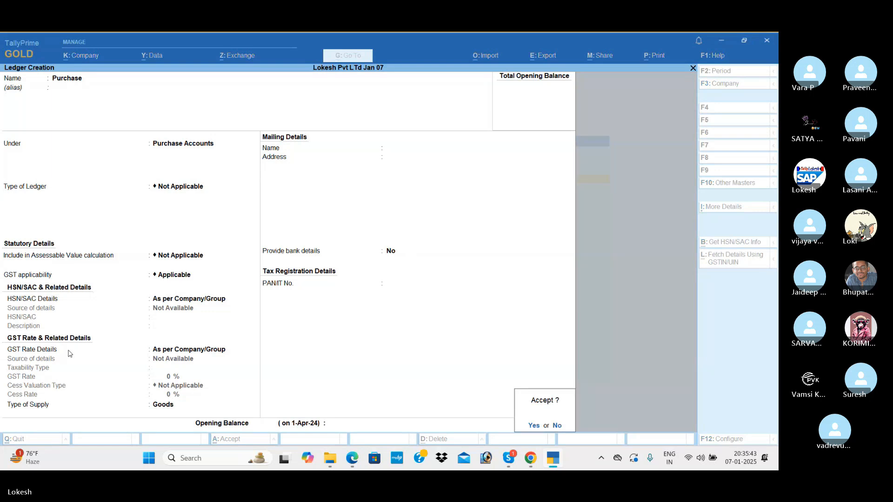
pyautogui.press('Return')
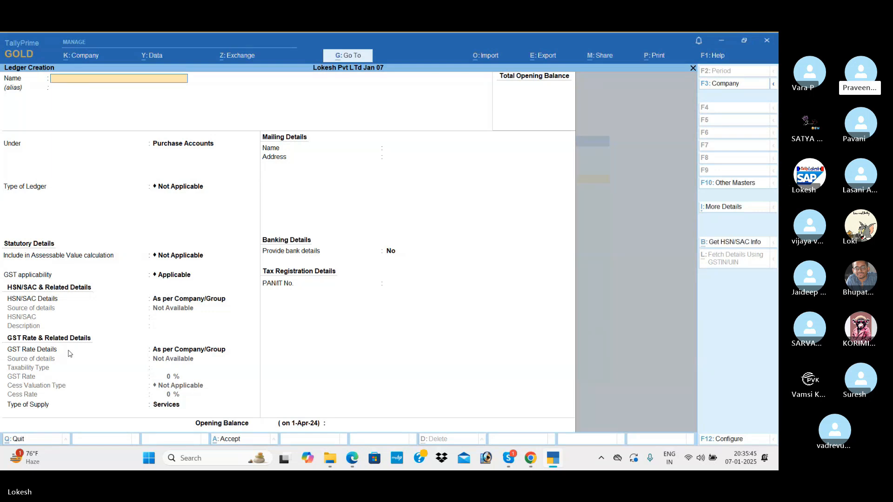
# Step: Name the ledger Arjun Agency and place it under Sundry Creditors
pyautogui.write('Arjun Agency')
pyautogui.press('Return')
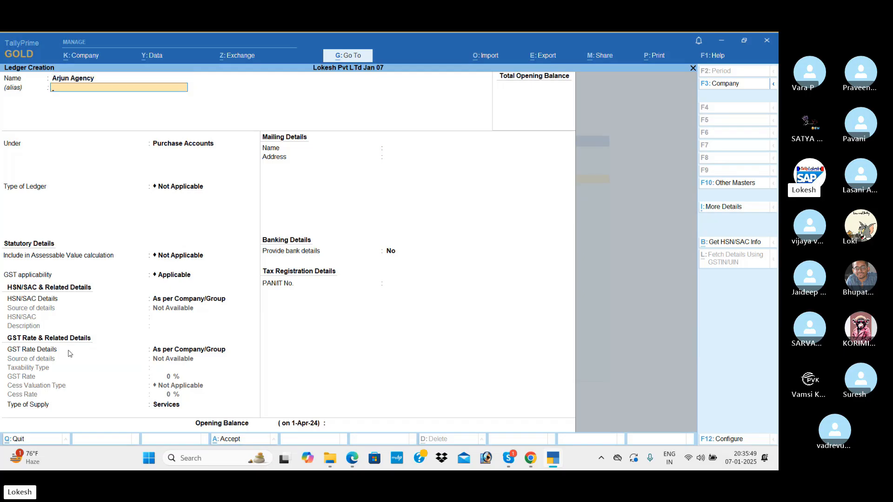
pyautogui.press('Return')
pyautogui.write('Sun')
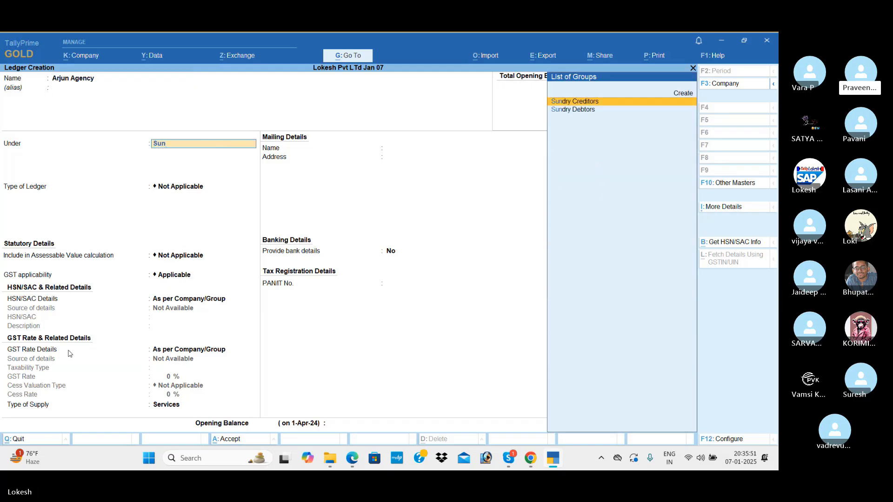
pyautogui.press('Return')
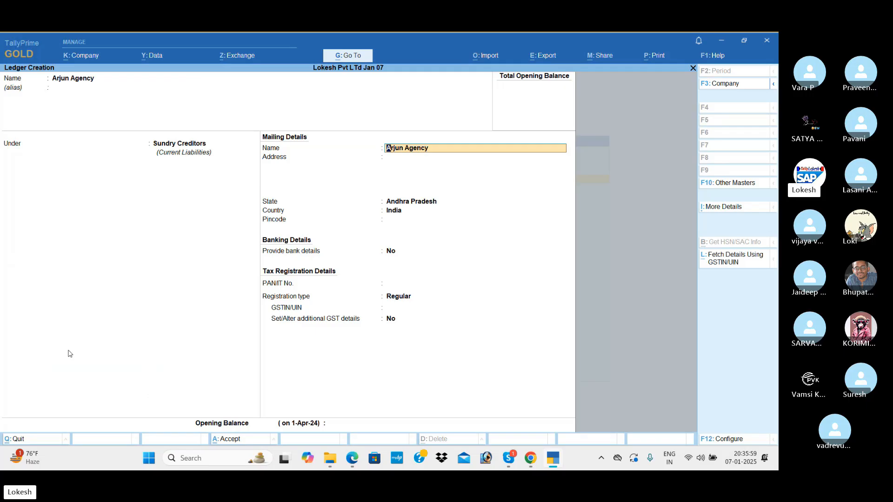
pyautogui.press('Return')
pyautogui.press('Return')
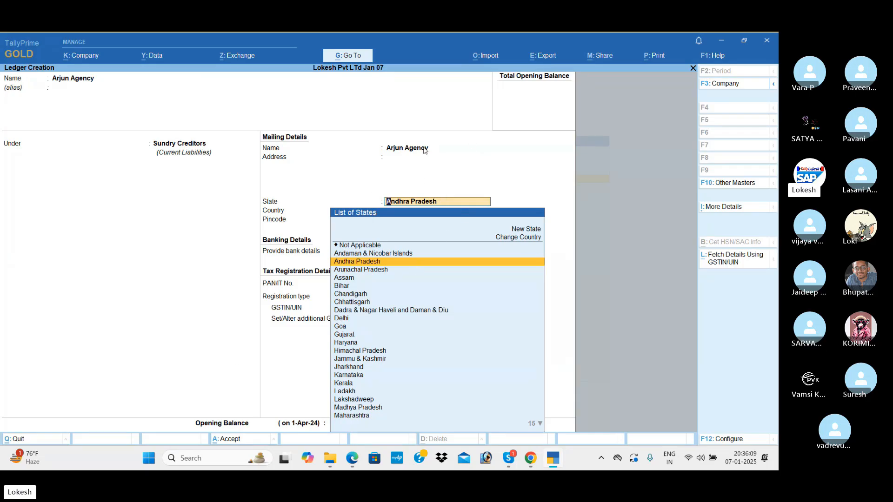
# Step: Keep Andhra Pradesh and Regular registration, enter the supplier's GSTIN, and save the ledger
pyautogui.press('Return')
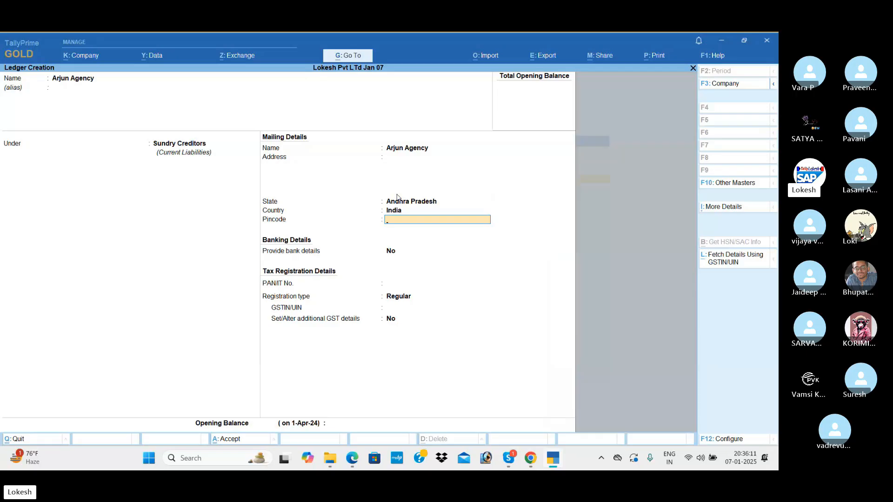
pyautogui.press('Return')
pyautogui.press('Return')
pyautogui.press('Return')
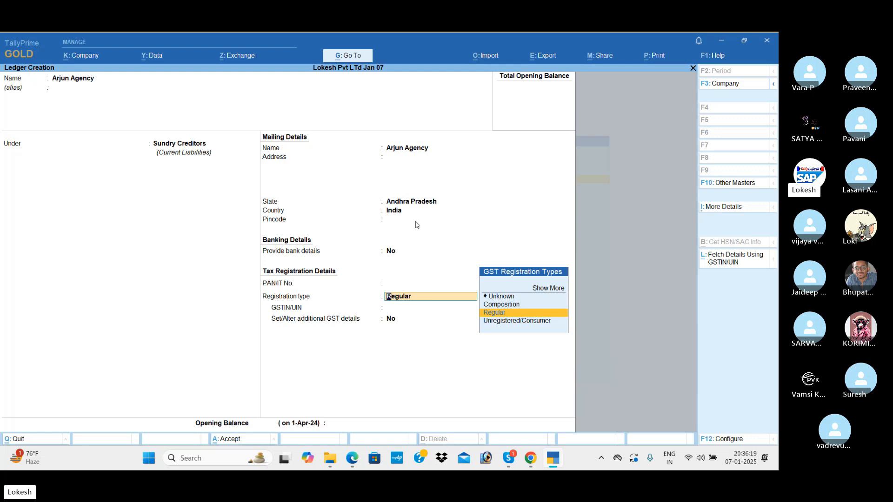
pyautogui.press('Return')
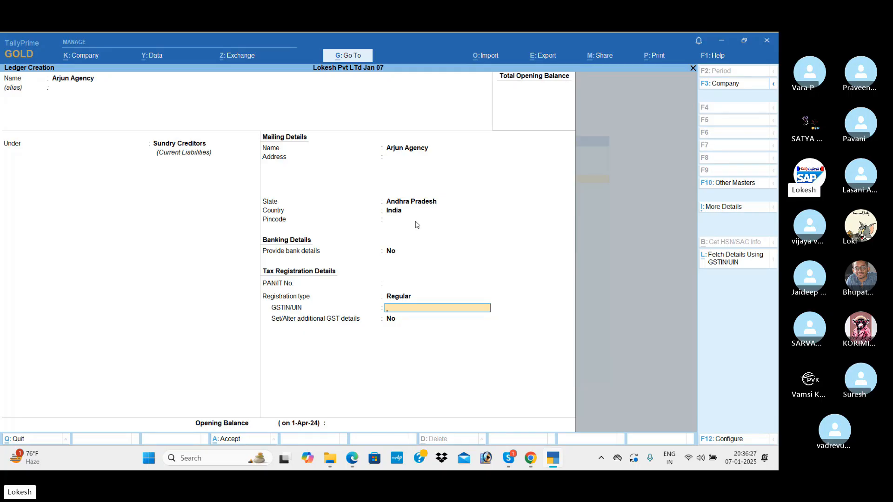
pyautogui.write('37ABCDE2334A1Z')
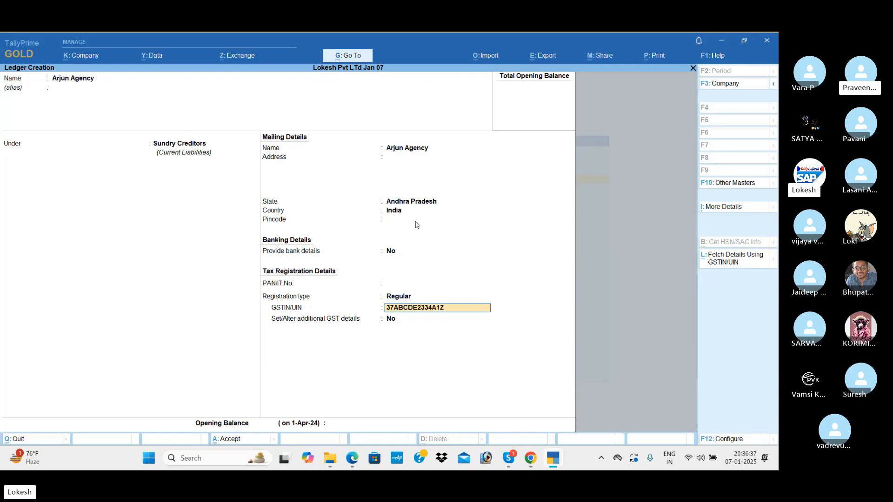
pyautogui.write('1')
pyautogui.press('Return')
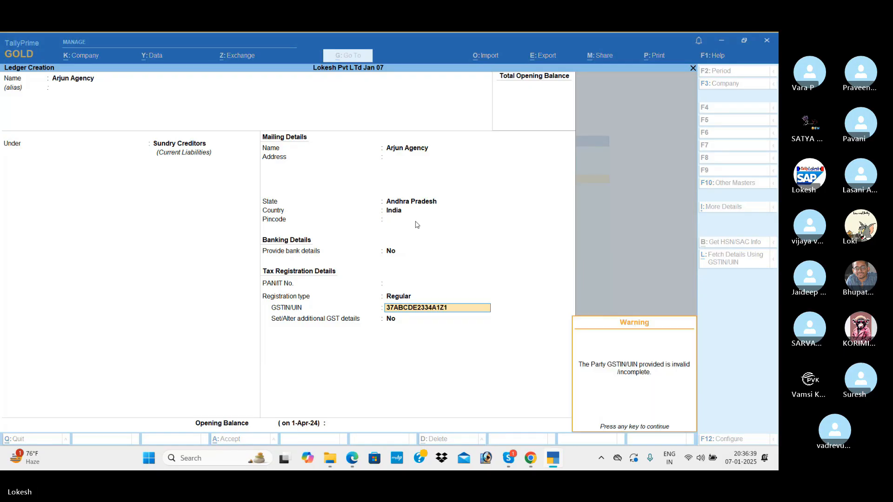
pyautogui.press('Return')
pyautogui.press('BackSpace')
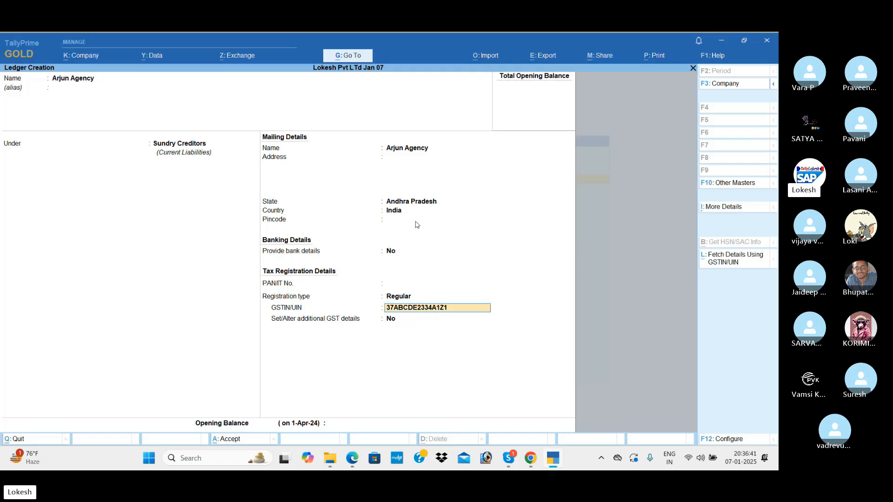
pyautogui.press('Return')
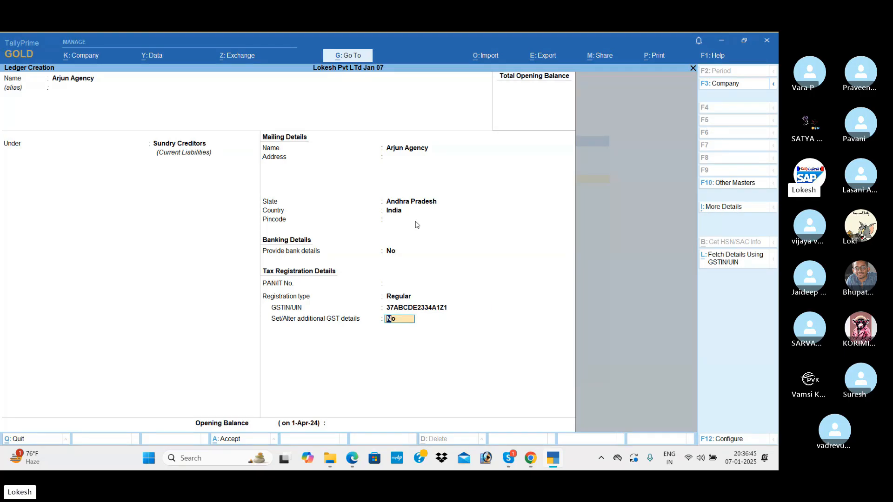
pyautogui.press('Return')
pyautogui.press('Return')
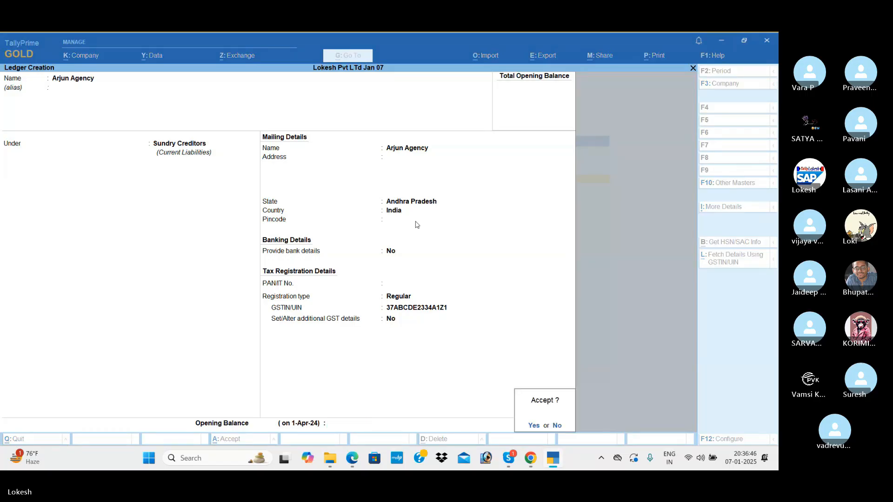
pyautogui.press('Return')
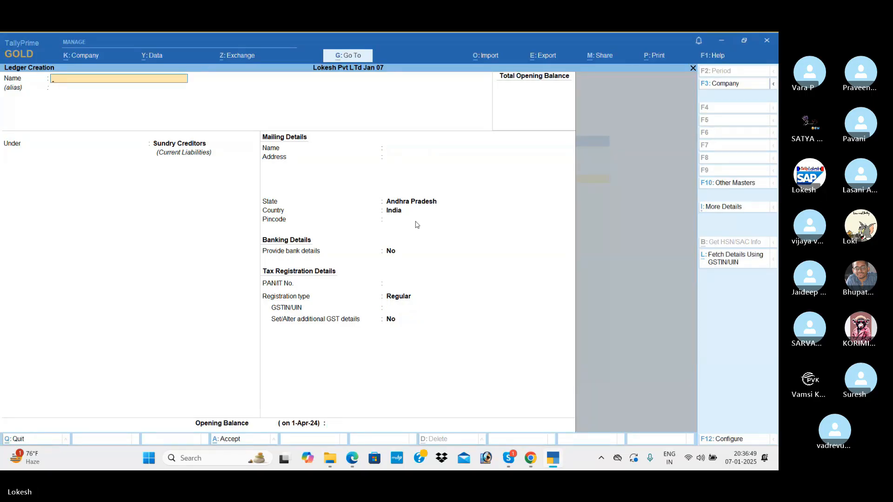
# Step: Name the ledger Sales and place it under Sales Accounts
pyautogui.write('Sale')
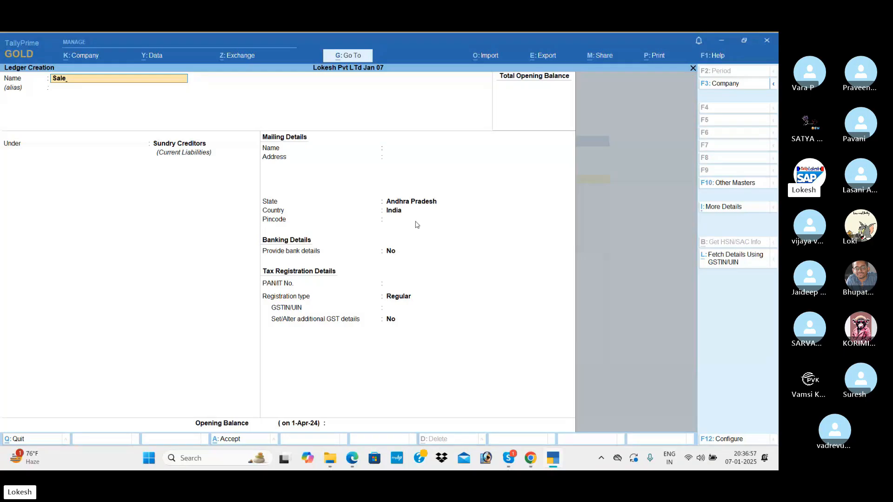
pyautogui.press('Return')
pyautogui.press('Return')
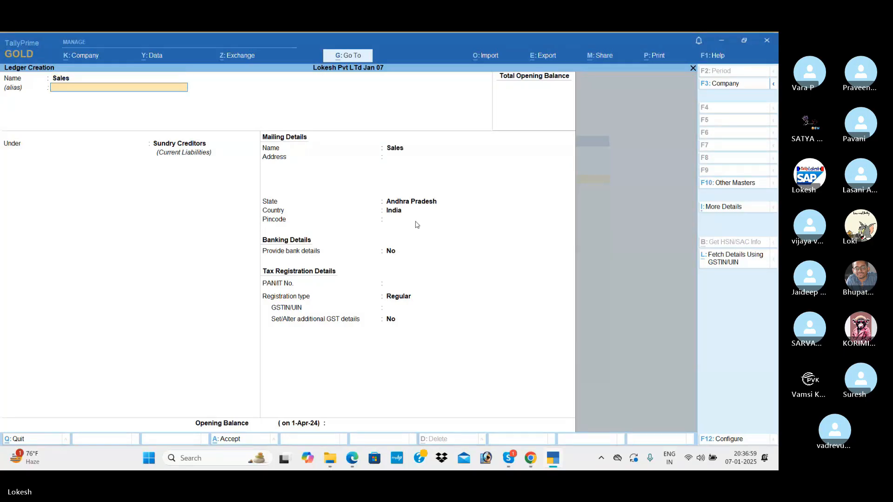
pyautogui.write('sa')
pyautogui.press('Return')
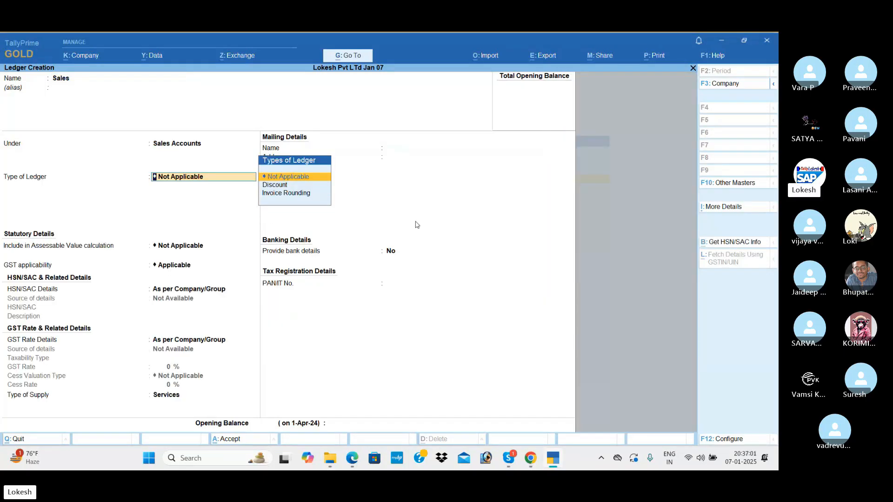
# Step: Set GST applicability to Applicable and type of supply to Goods
pyautogui.press('Return')
pyautogui.press('Return')
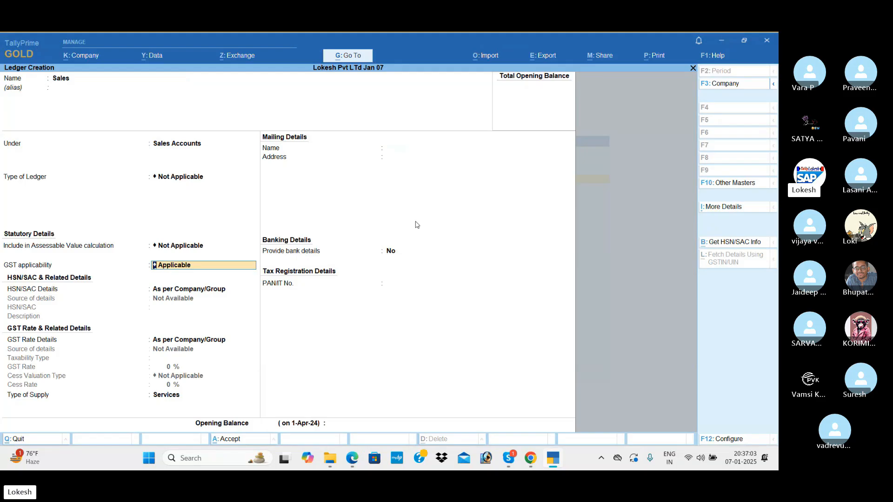
pyautogui.press('Down')
pyautogui.press('Return')
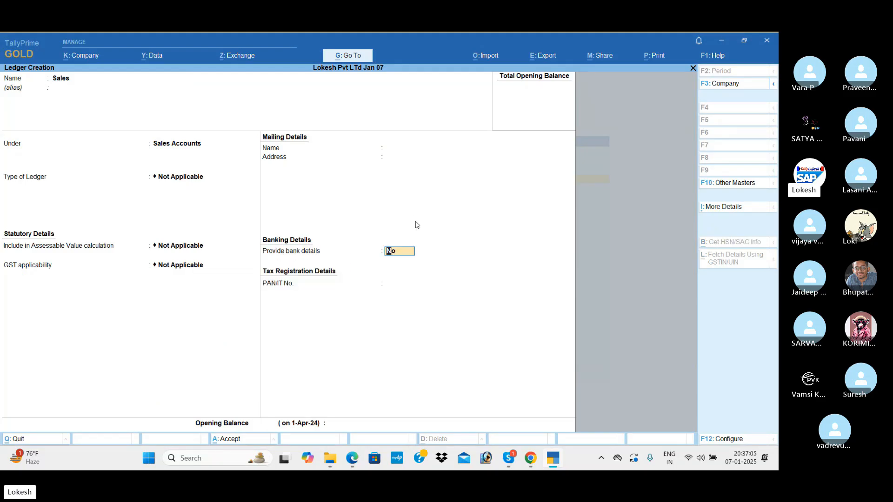
pyautogui.press('BackSpace')
pyautogui.press('Up')
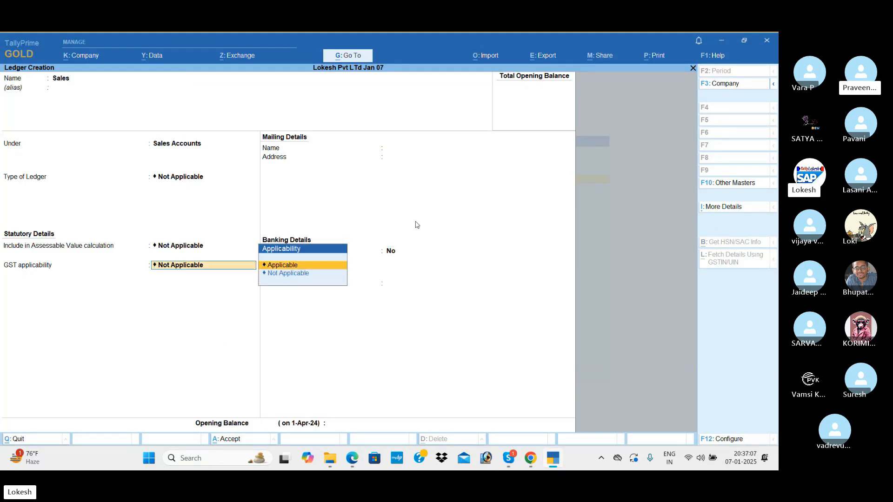
pyautogui.press('Return')
pyautogui.press('Return')
pyautogui.press('Return')
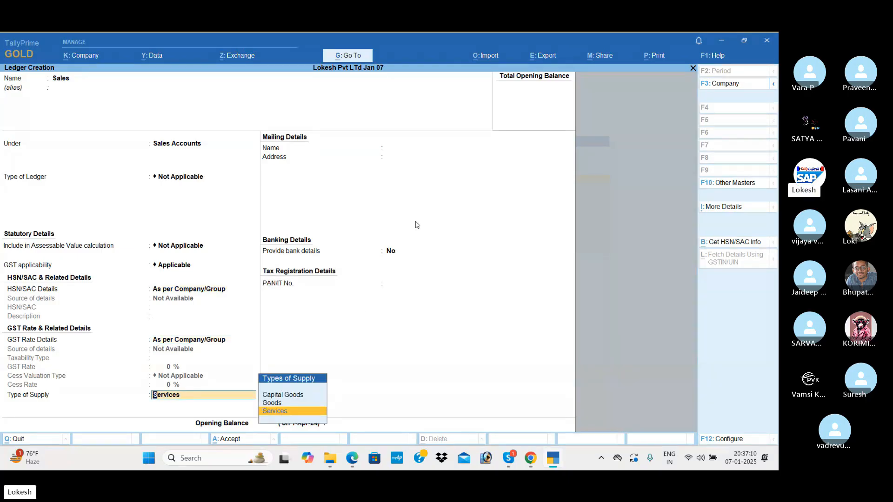
pyautogui.press('Up')
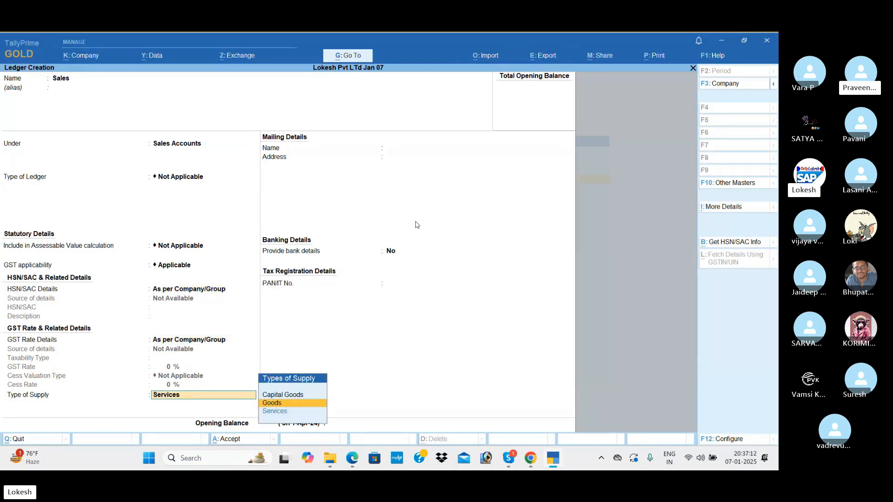
pyautogui.press('Return')
pyautogui.press('Return')
pyautogui.press('Return')
pyautogui.press('Return')
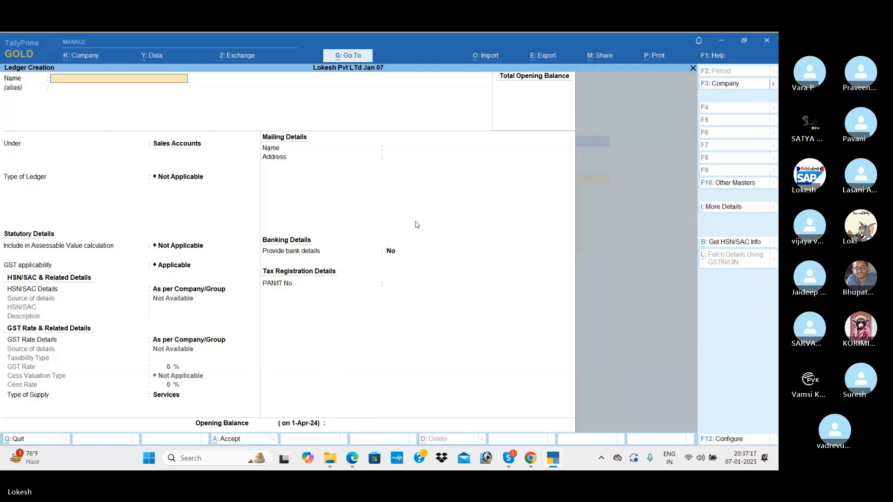
# Step: Name the ledger Kumar Merchants under Sundry Debtors, keeping the default mailing name
pyautogui.write('Kumar')
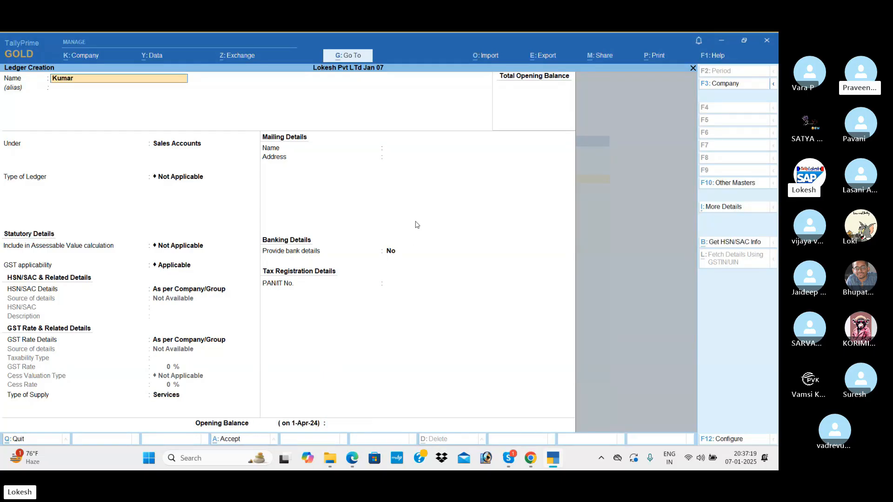
pyautogui.write(' Merchant')
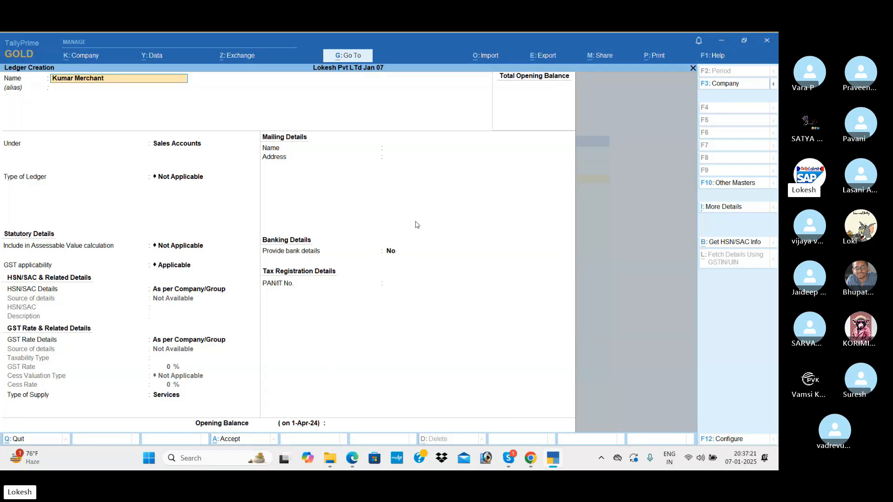
pyautogui.press('Return')
pyautogui.press('Return')
pyautogui.write('Sun')
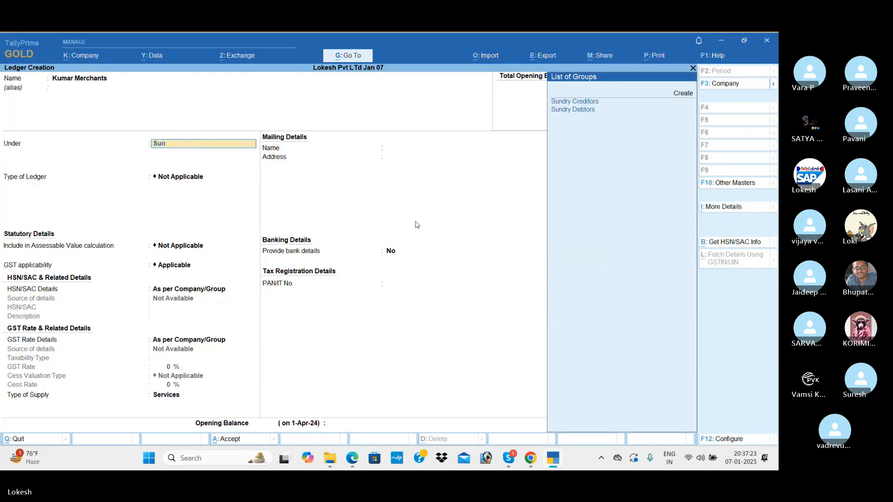
pyautogui.press('Down')
pyautogui.press('Return')
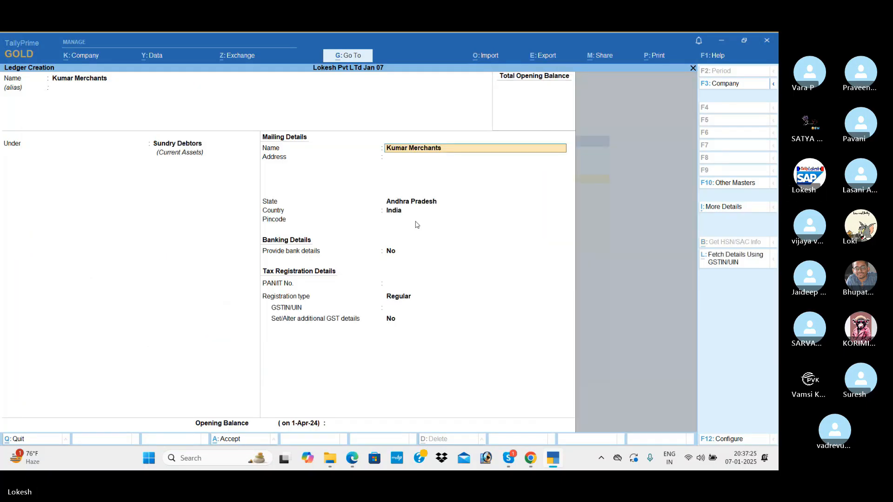
pyautogui.press('Return')
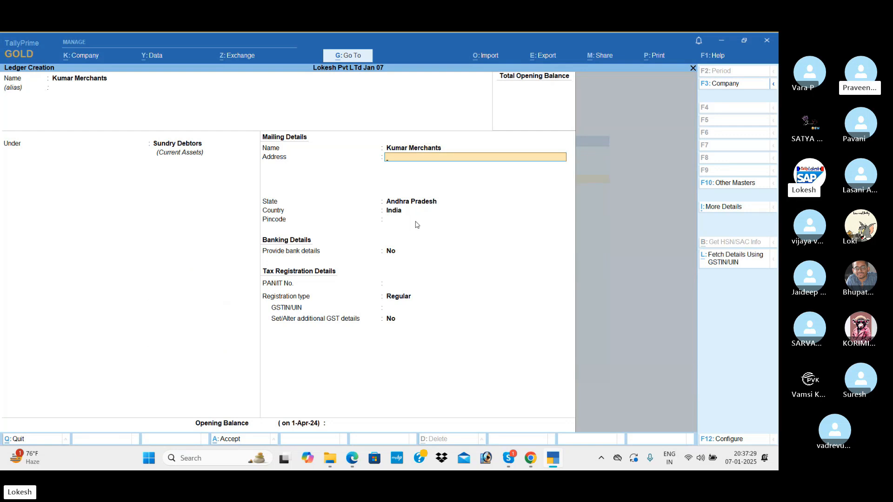
pyautogui.press('Return')
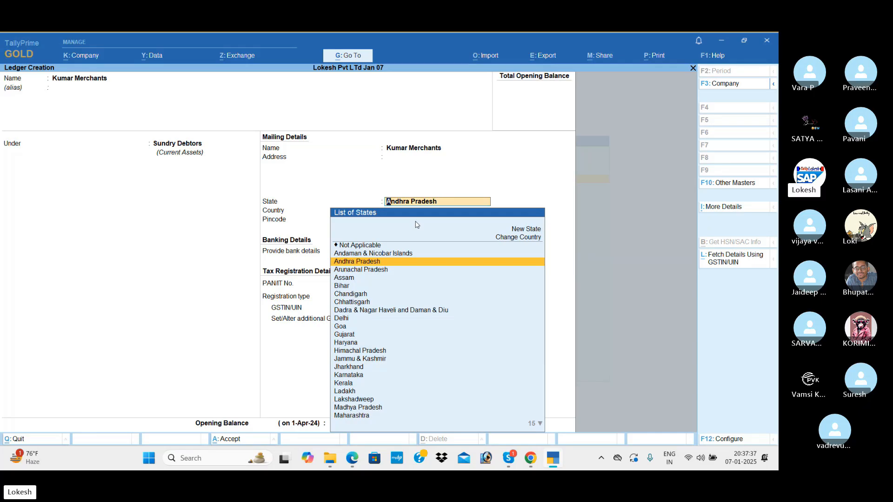
# Step: Keep Andhra Pradesh, choose Regular registration, enter the customer's GSTIN, and save
pyautogui.press('Return')
pyautogui.press('Return')
pyautogui.press('Return')
pyautogui.press('Return')
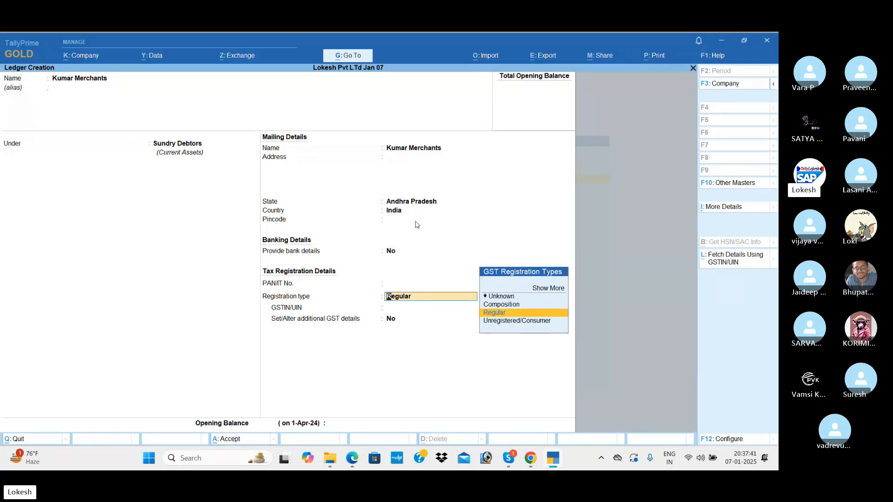
pyautogui.press('Down')
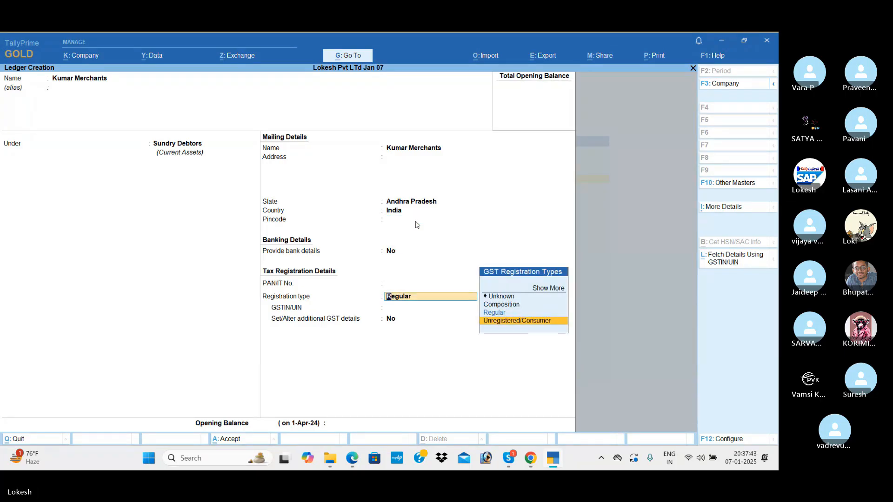
pyautogui.press('Up')
pyautogui.press('Return')
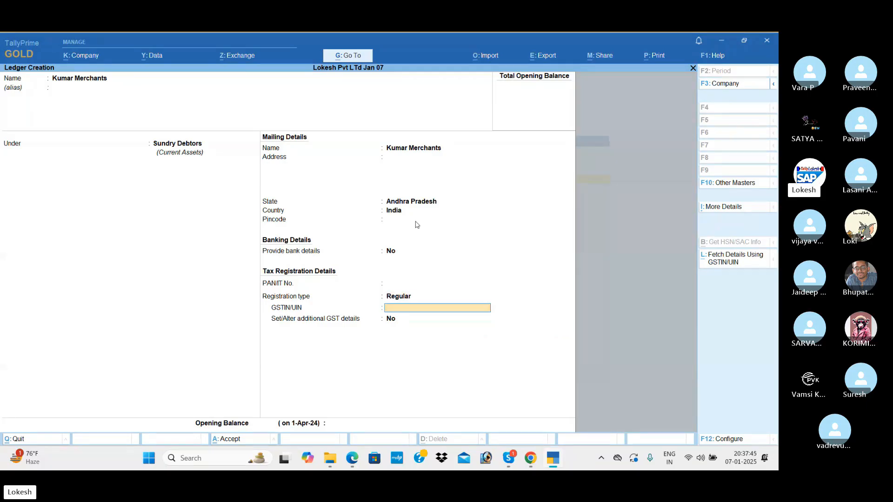
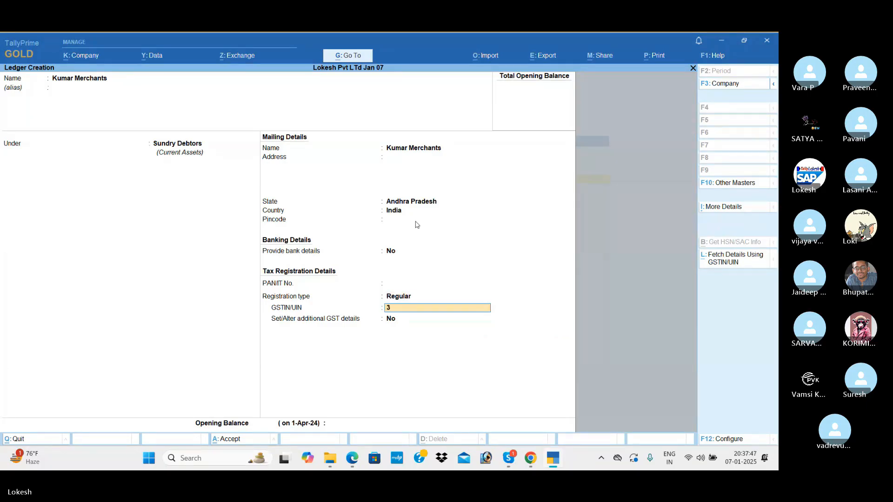
pyautogui.press('Return')
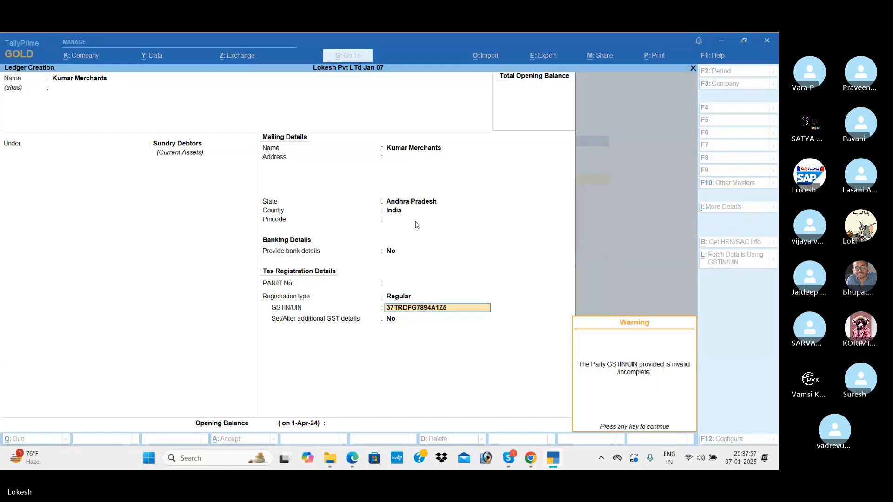
pyautogui.press('Return')
pyautogui.press('Return')
pyautogui.press('Return')
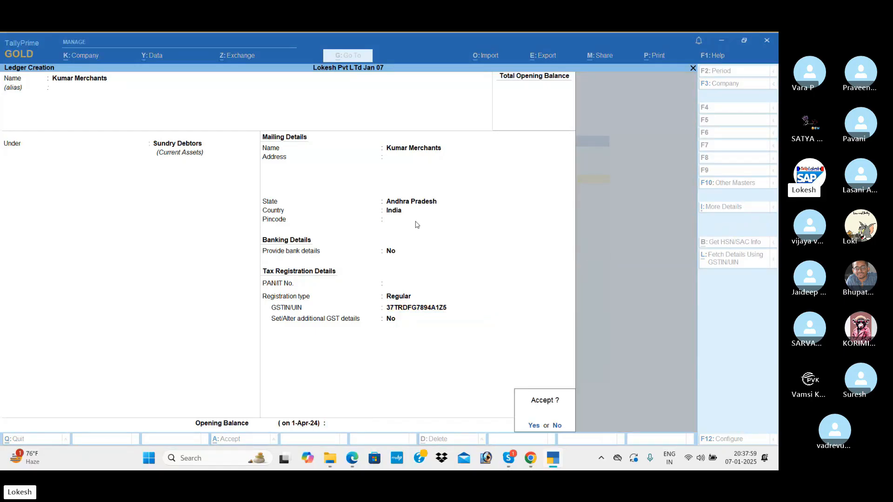
pyautogui.press('Return')
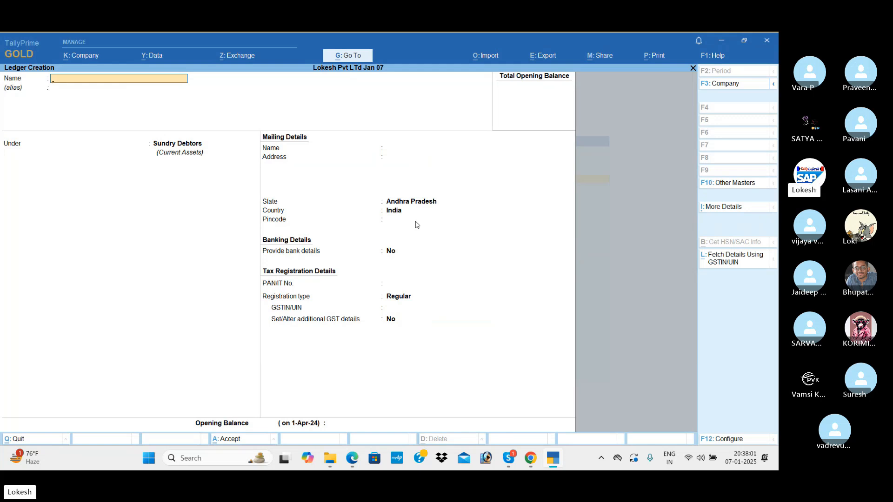
# Step: Create and save a Rent ledger under Indirect Expenses
pyautogui.write('Rent')
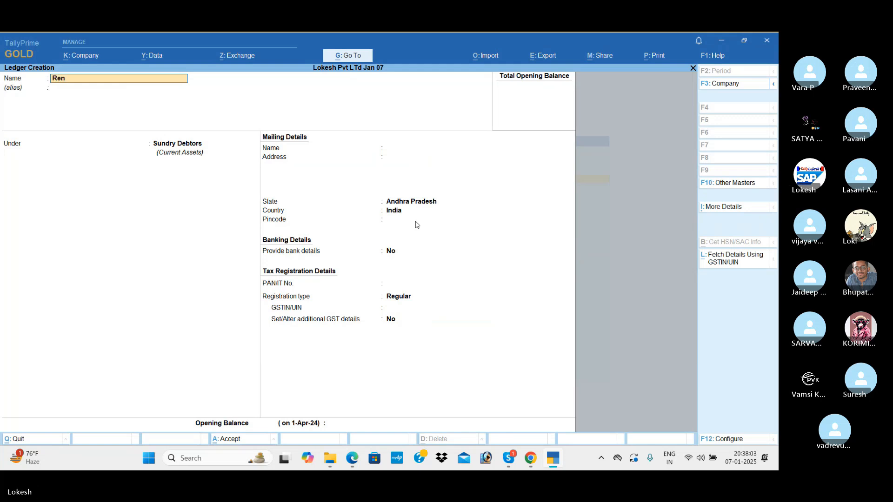
pyautogui.press('Return')
pyautogui.press('Return')
pyautogui.write('ind')
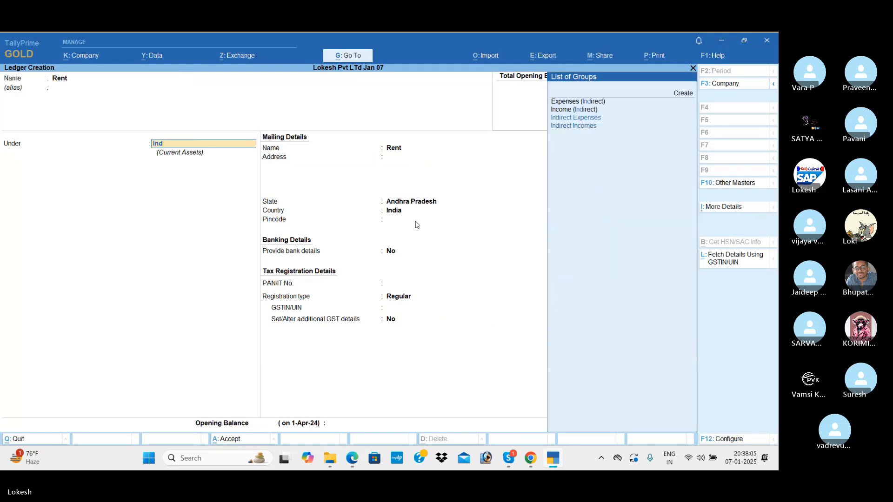
pyautogui.press('Return')
pyautogui.press('Return')
pyautogui.press('Return')
pyautogui.press('Return')
pyautogui.press('Return')
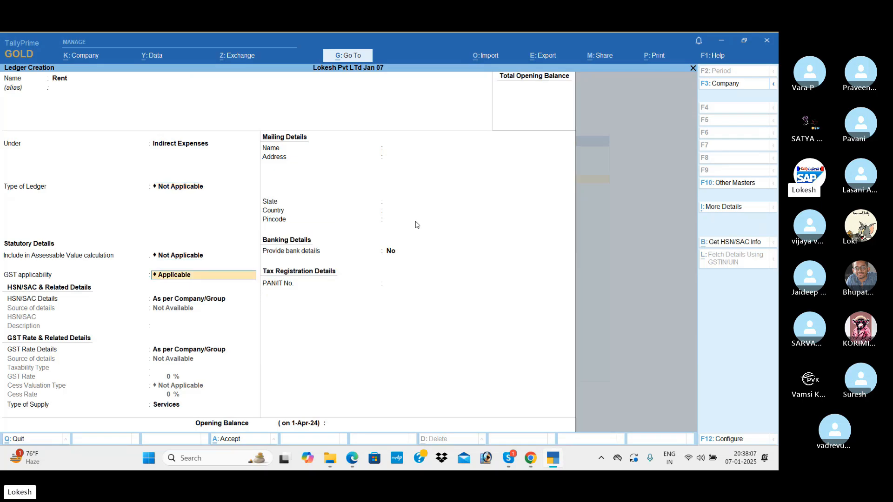
pyautogui.press('Return')
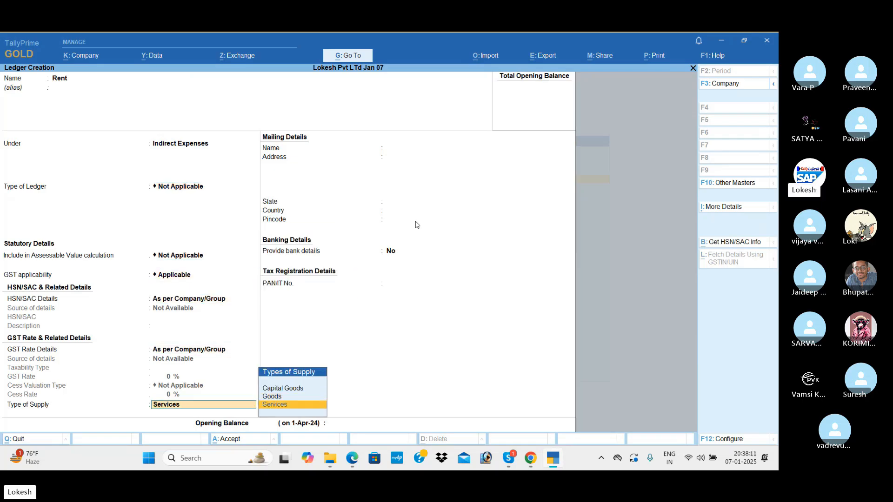
pyautogui.press('Return')
pyautogui.press('Return')
pyautogui.press('Return')
pyautogui.press('Return')
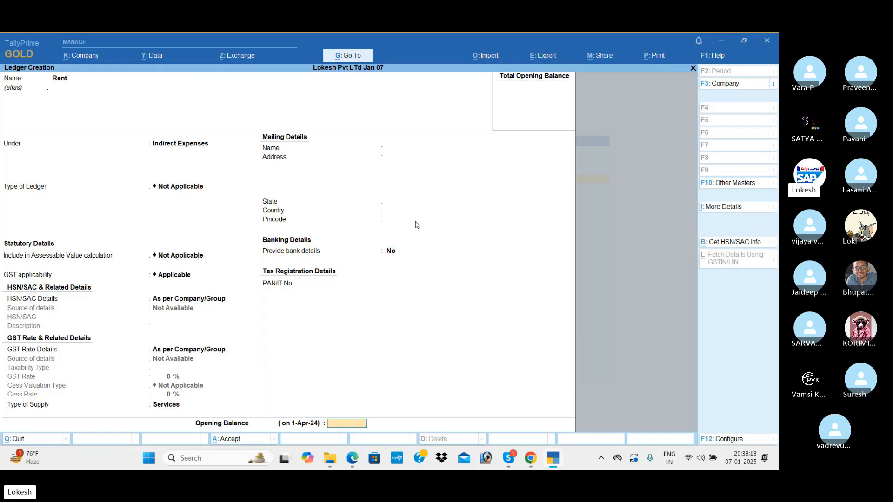
# Step: Create and save a Discount Received ledger under Indirect Incomes
pyautogui.write('Disc')
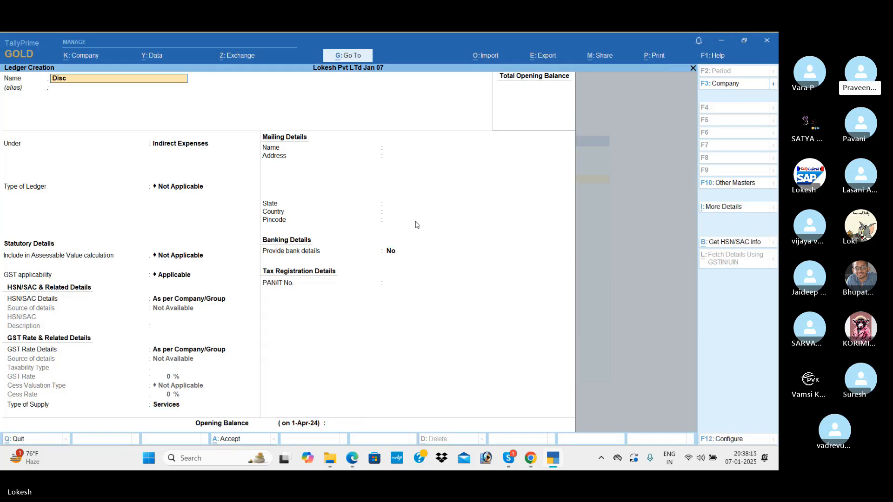
pyautogui.write('ount Received')
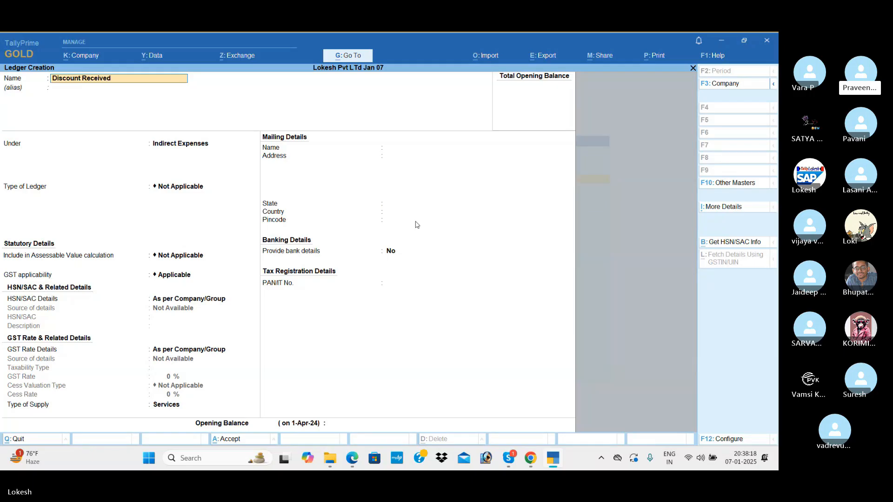
pyautogui.press('Return')
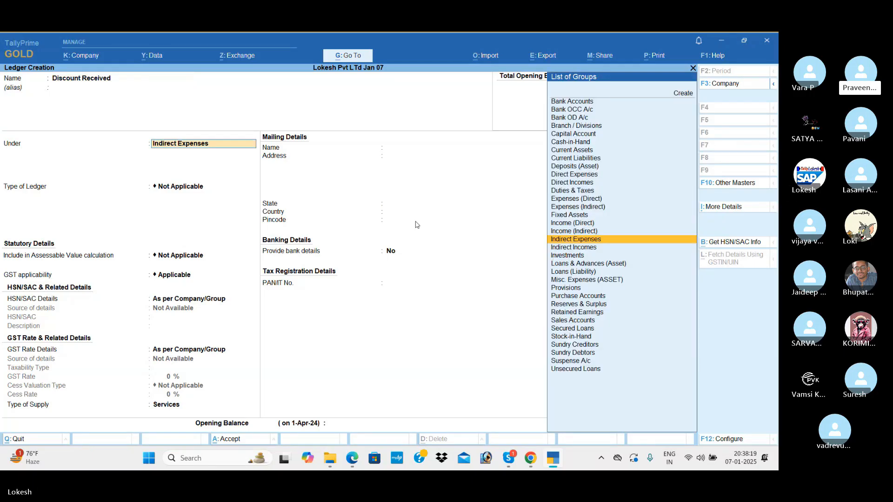
pyautogui.press('Down')
pyautogui.press('Return')
pyautogui.press('Return')
pyautogui.press('Return')
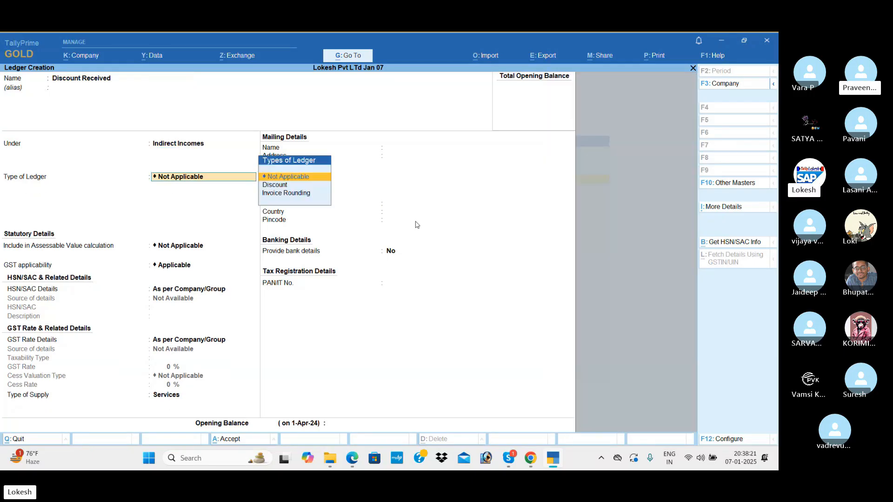
pyautogui.press('Return')
pyautogui.press('Return')
pyautogui.press('Return')
pyautogui.press('Return')
pyautogui.press('Return')
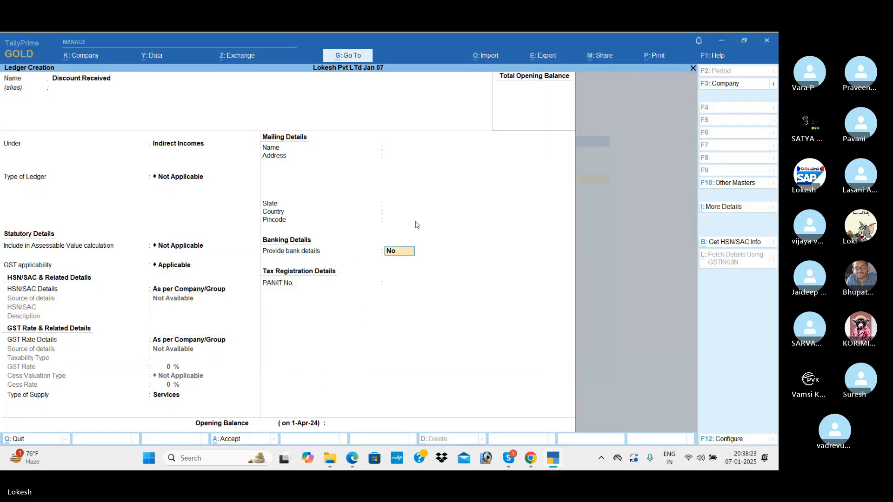
pyautogui.press('Return')
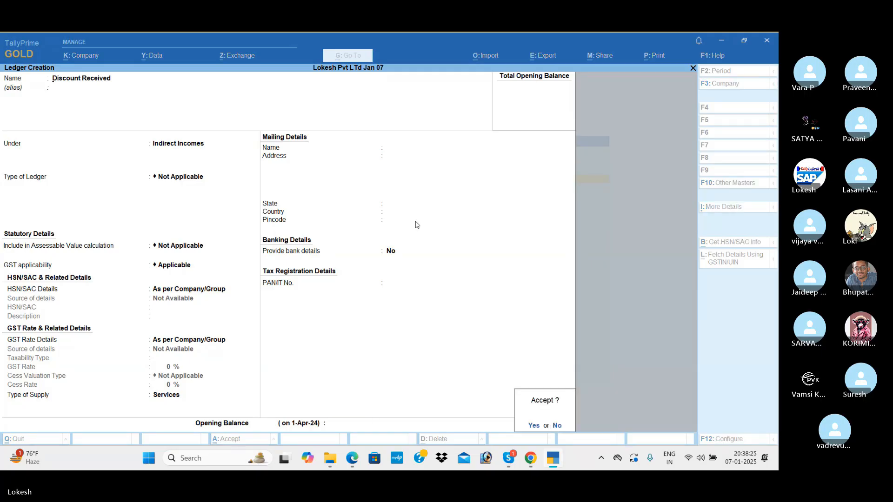
pyautogui.press('Return')
# Step: Create a Telephone Charges ledger under Indirect Expenses
pyautogui.write('Telephon')
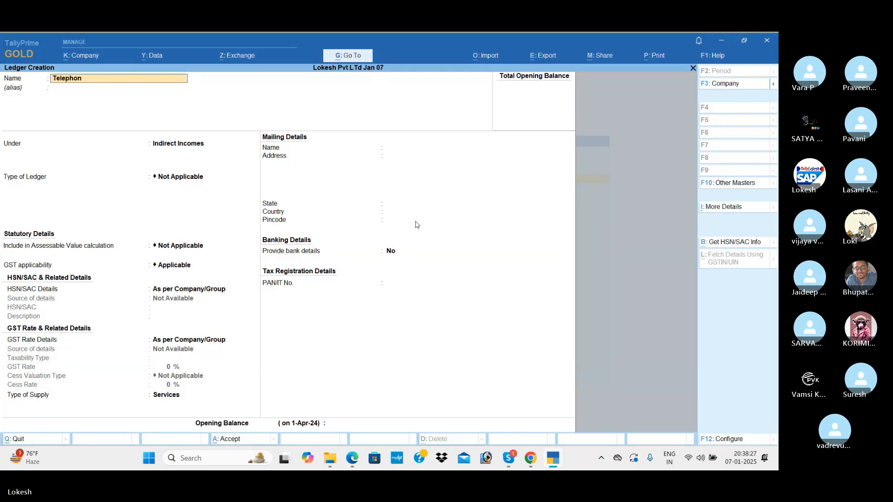
pyautogui.write('e c')
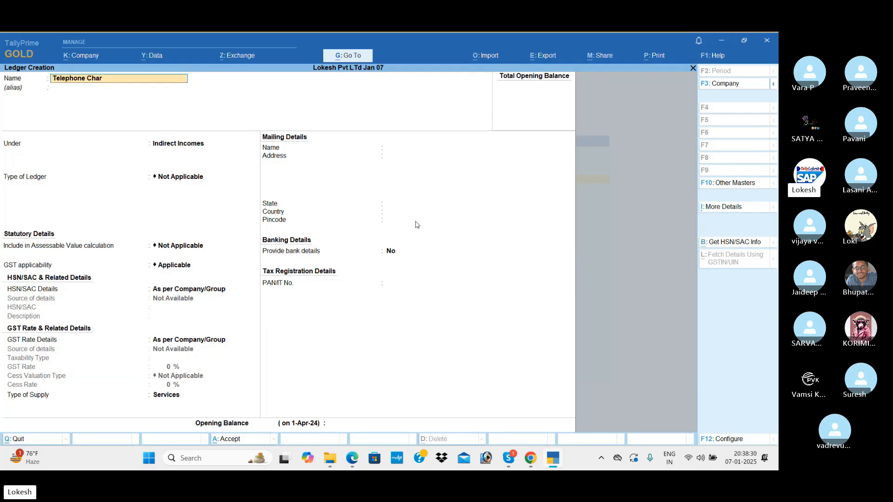
pyautogui.write('ges')
pyautogui.press('Return')
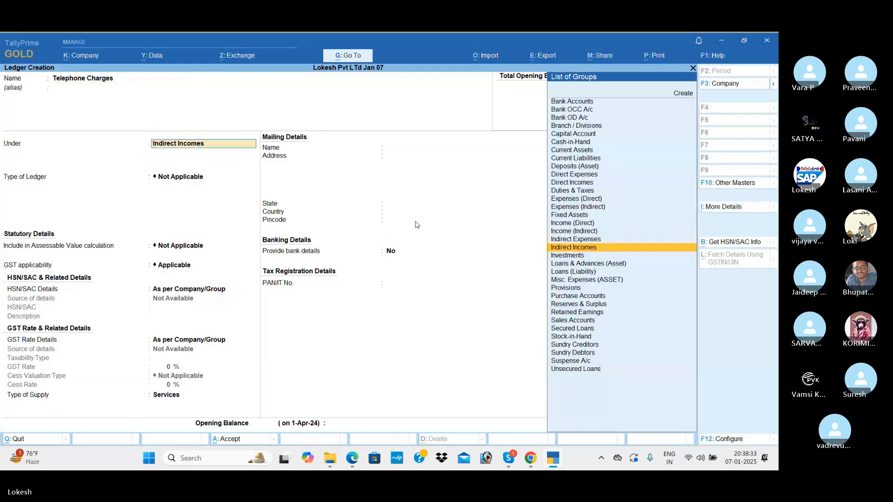
pyautogui.press('Up')
pyautogui.press('Return')
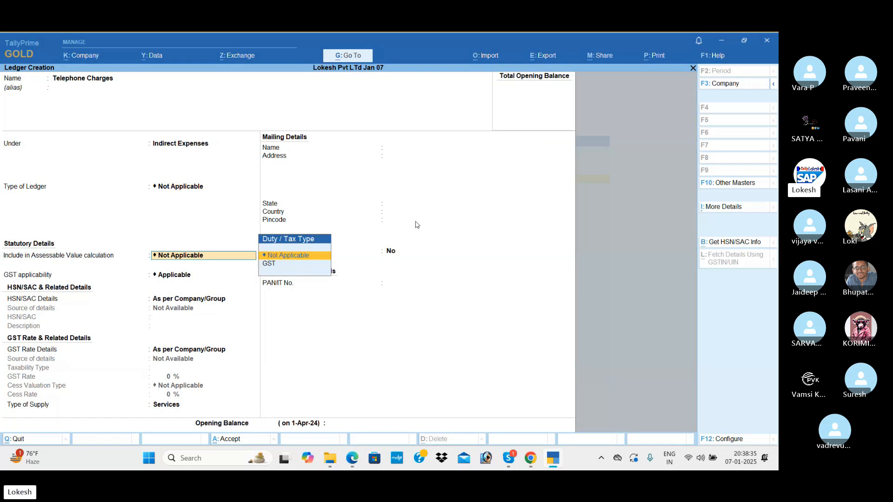
pyautogui.press('Return')
pyautogui.press('Return')
pyautogui.press('Return')
pyautogui.press('Return')
pyautogui.press('Return')
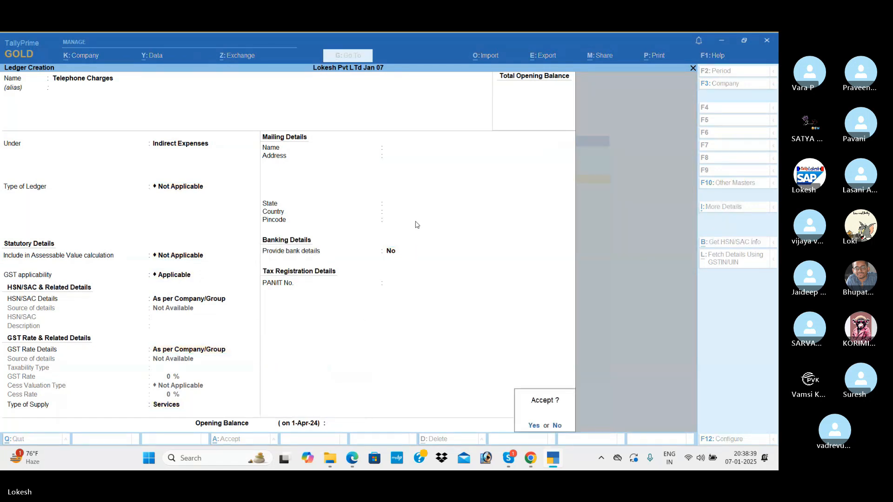
pyautogui.press('Return')
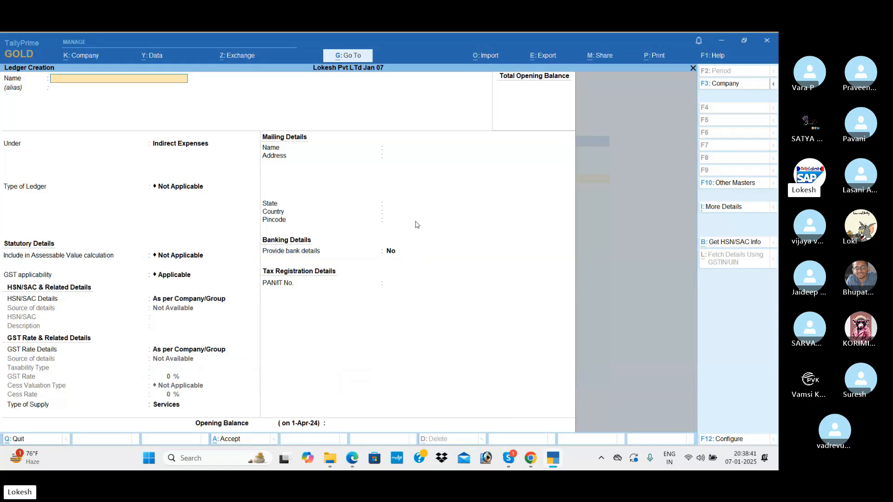
# Step: Create and save a CGST ledger under Duties & Taxes with GST duty type and CGST tax type
pyautogui.write('CGST')
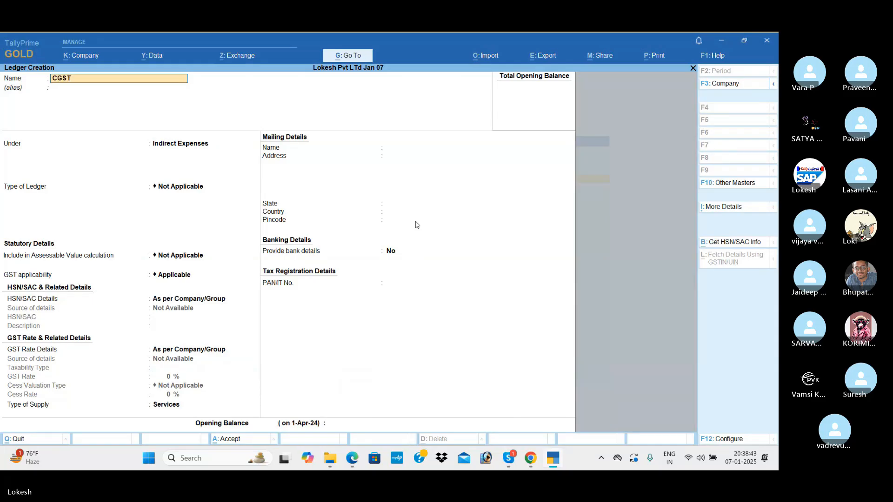
pyautogui.press('Return')
pyautogui.write('DU')
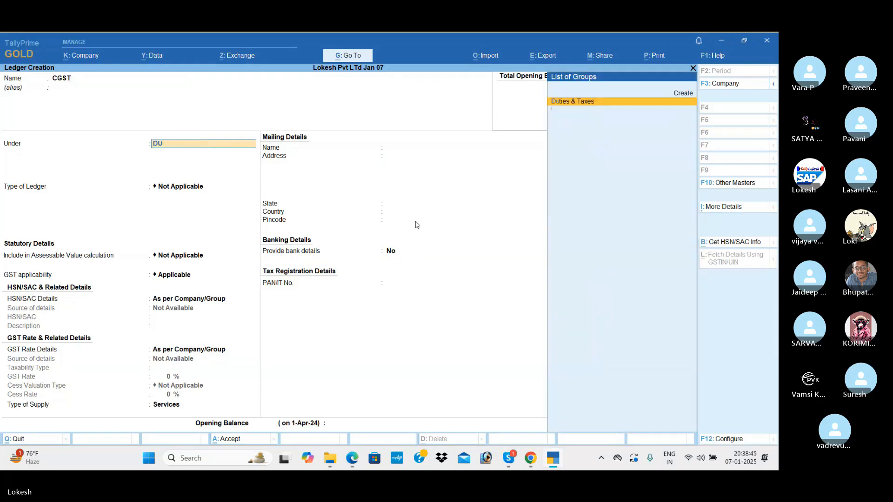
pyautogui.press('Return')
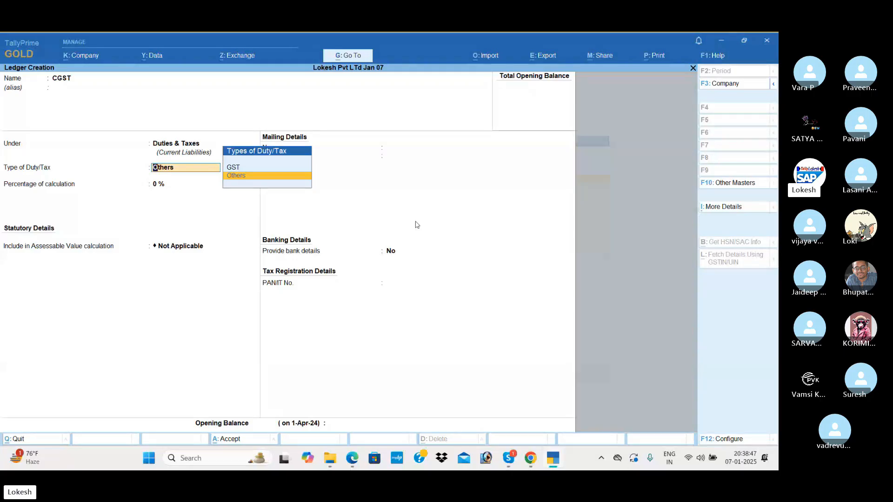
pyautogui.press('Up')
pyautogui.press('Return')
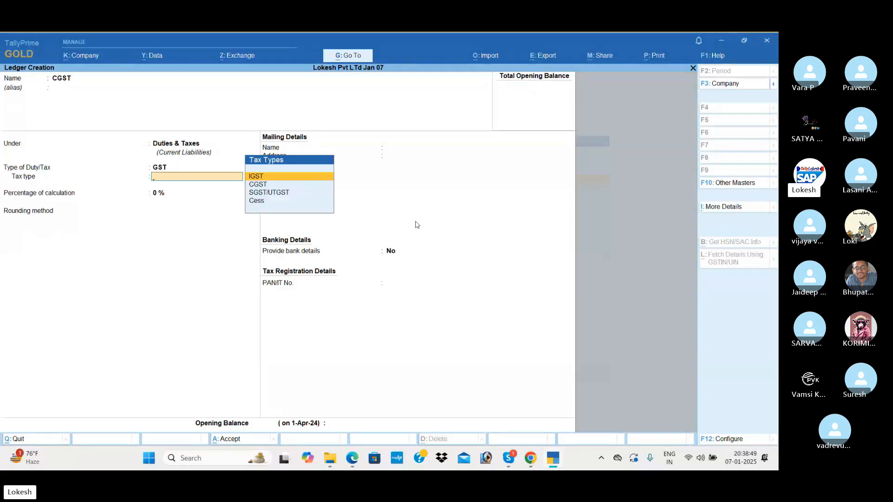
pyautogui.press('Down')
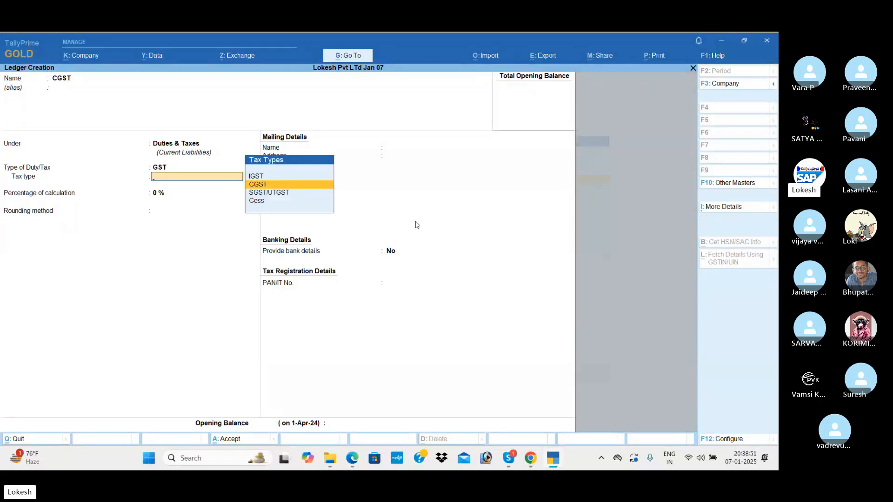
pyautogui.press('Return')
pyautogui.press('Return')
pyautogui.press('Return')
pyautogui.press('Return')
pyautogui.press('Return')
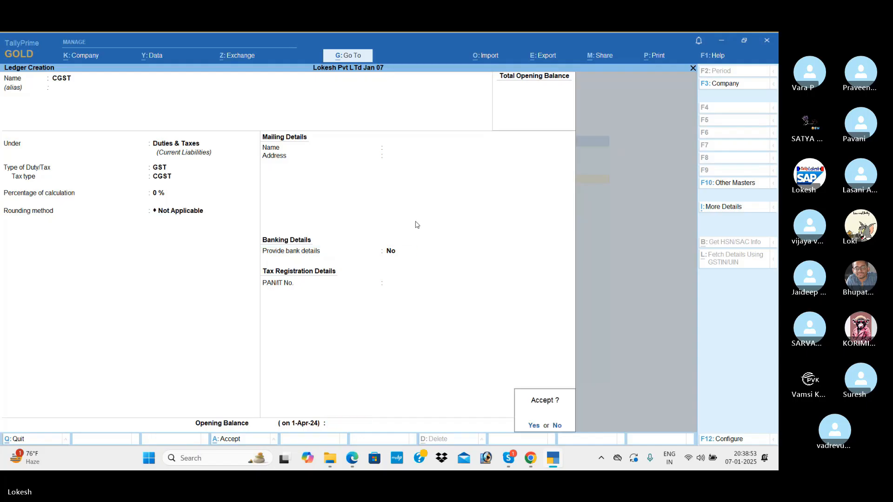
pyautogui.press('Return')
# Step: Create and save an SGST ledger under Duties & Taxes with SGST/UTGST tax type
pyautogui.write('SGS')
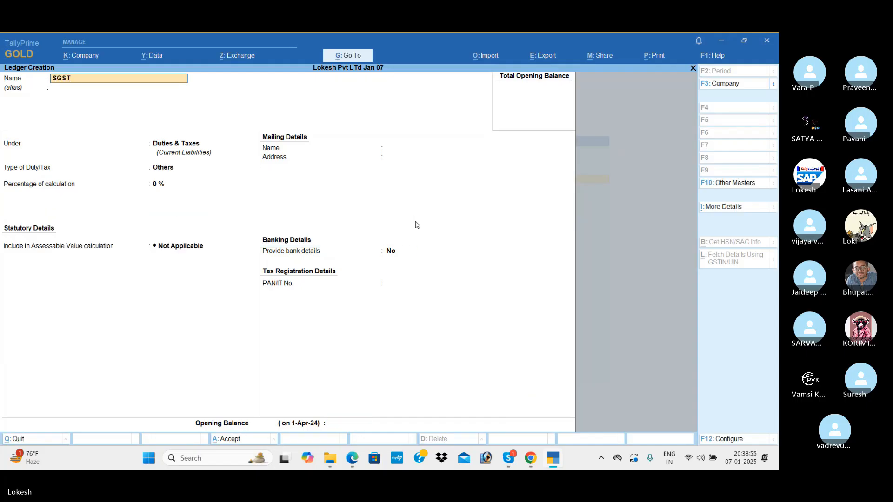
pyautogui.press('Return')
pyautogui.press('Return')
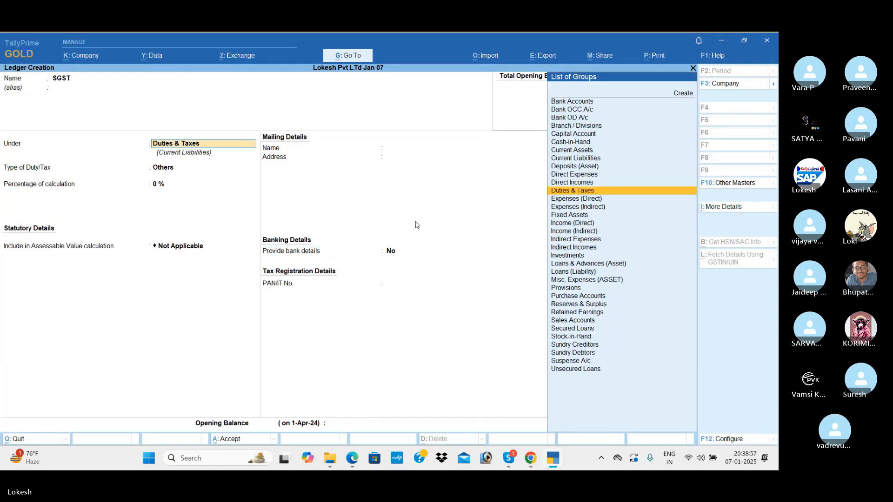
pyautogui.press('Return')
pyautogui.press('Up')
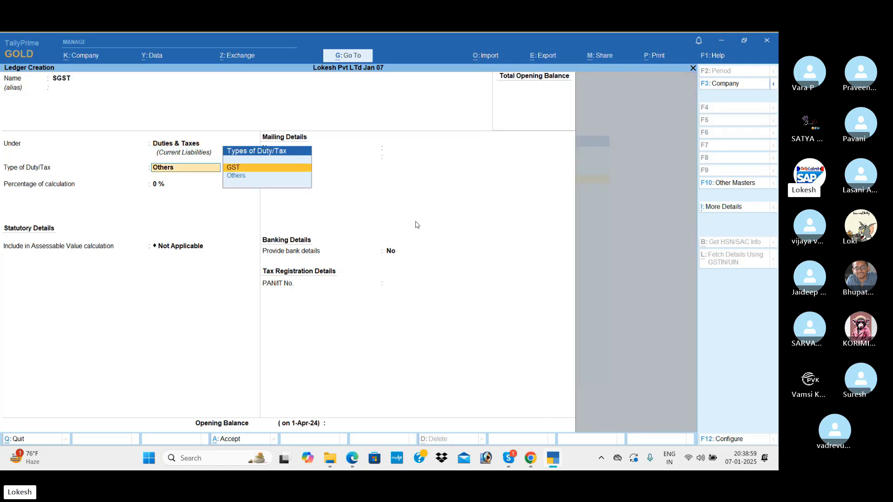
pyautogui.press('Return')
pyautogui.press('Down')
pyautogui.press('Down')
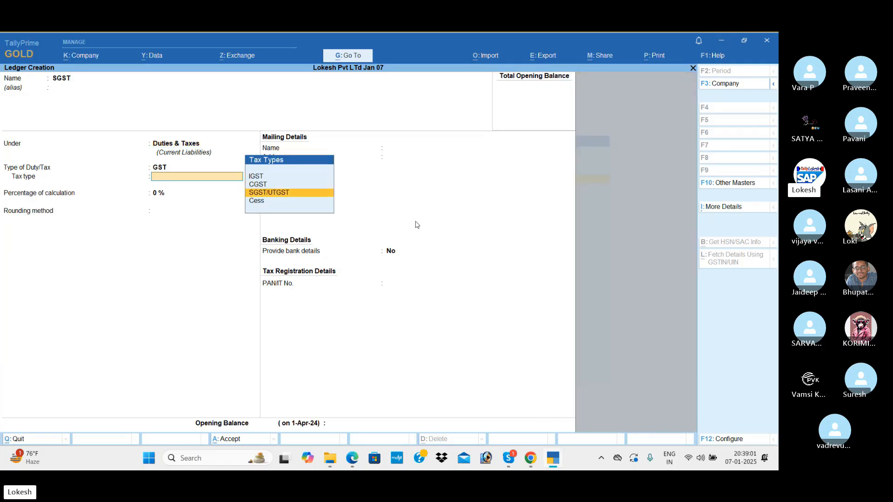
pyautogui.press('Return')
pyautogui.press('Return')
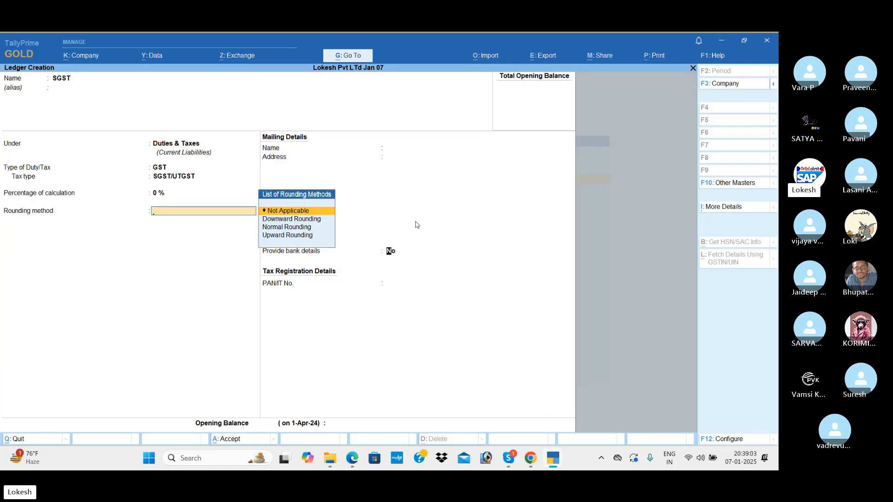
pyautogui.press('Return')
pyautogui.press('Return')
pyautogui.press('Return')
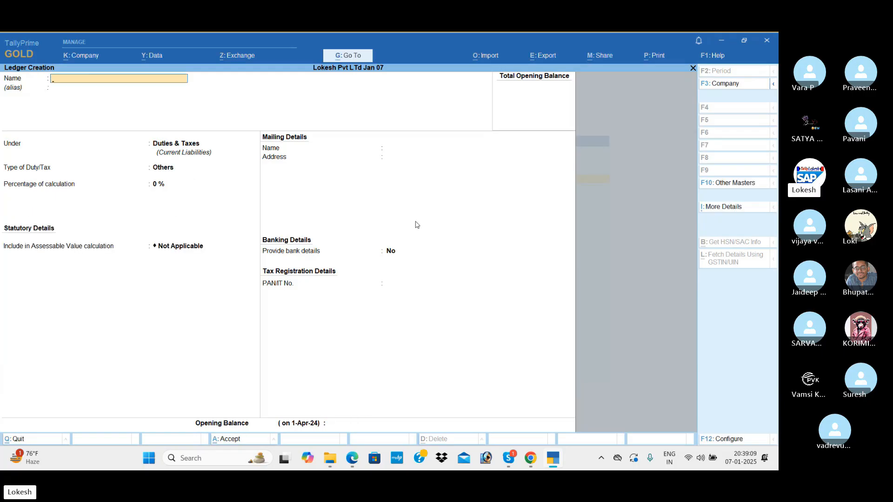
# Step: Quit ledger creation and select the Unit master
pyautogui.press('Escape')
pyautogui.press('Return')
pyautogui.press('Down')
pyautogui.press('Down')
pyautogui.press('Down')
pyautogui.press('Down')
pyautogui.press('Down')
pyautogui.press('Down')
# Step: Create units bt with UQC BTL-BOTTLES and bx with UQC BOX-BOX
pyautogui.press('Return')
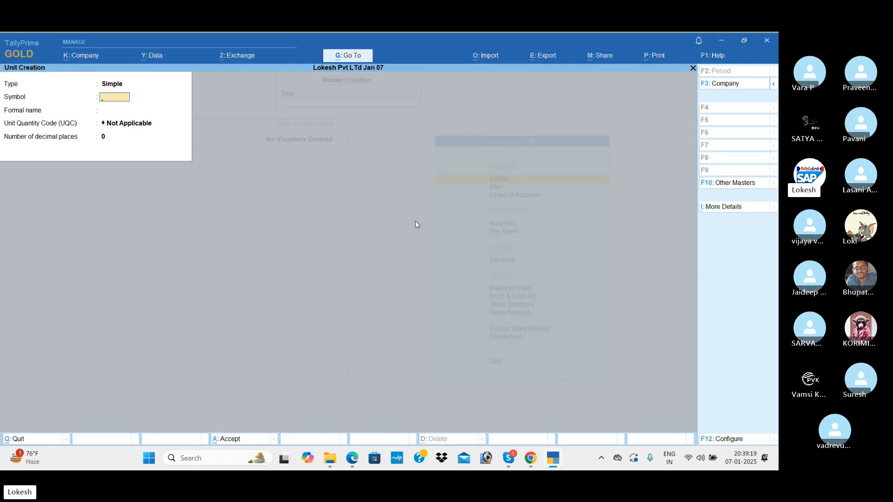
pyautogui.write('bt')
pyautogui.press('Return')
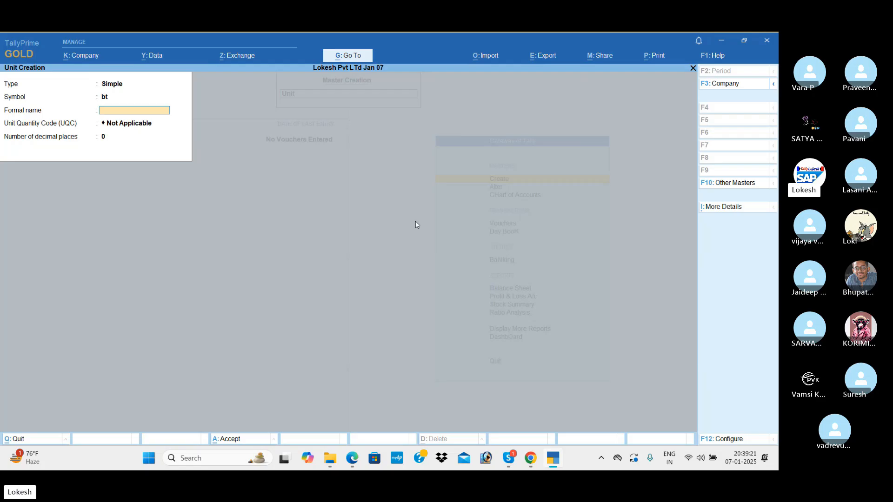
pyautogui.press('Return')
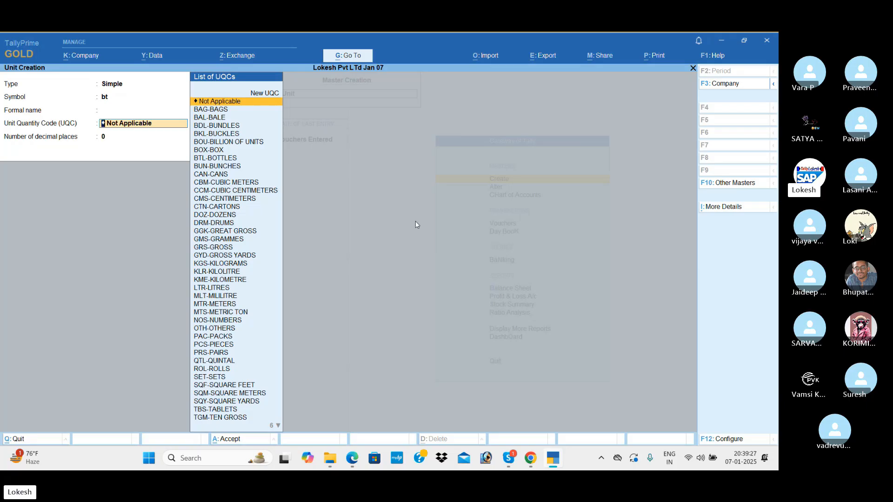
pyautogui.write('bt')
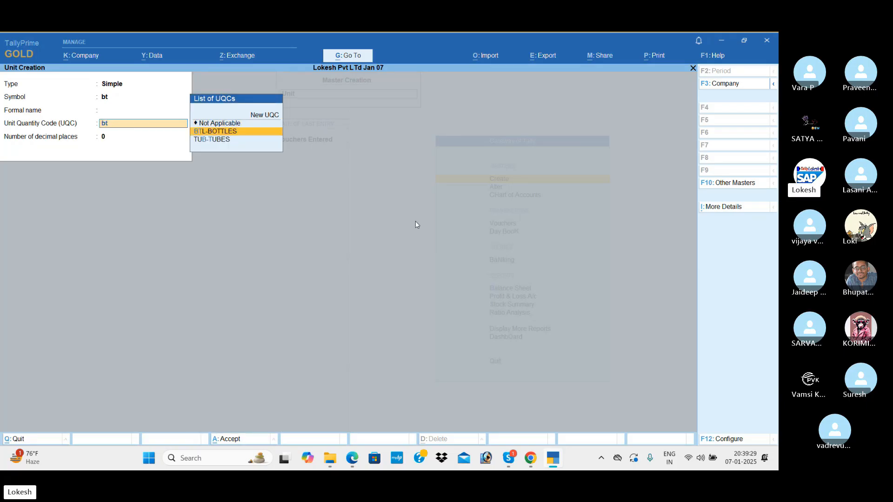
pyautogui.press('Return')
pyautogui.press('Return')
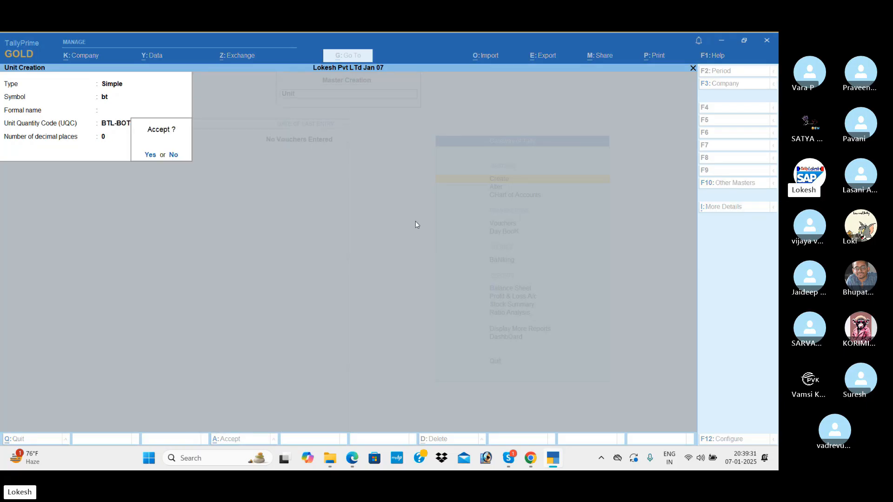
pyautogui.press('Return')
pyautogui.write('bx')
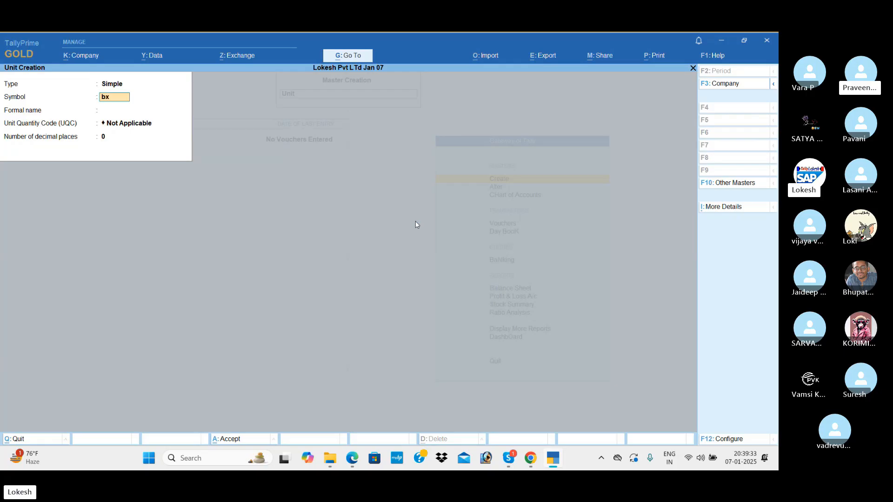
pyautogui.press('Return')
pyautogui.press('Return')
pyautogui.write('bo')
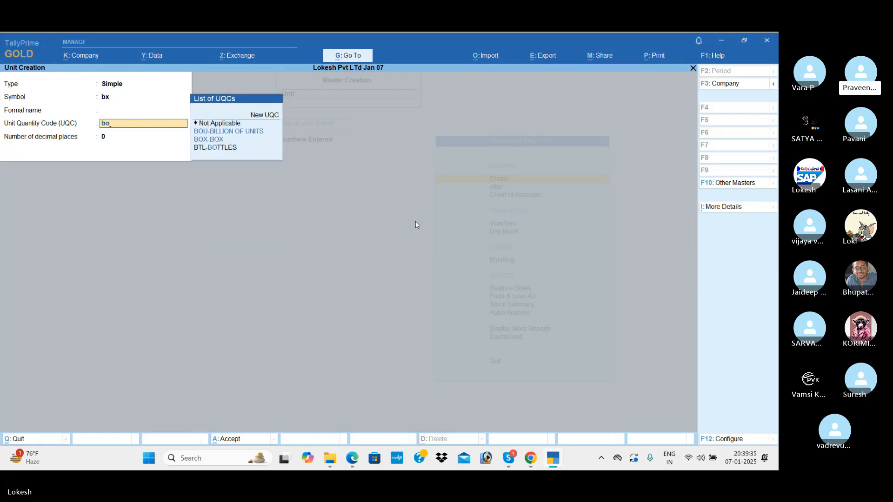
pyautogui.press('Down')
pyautogui.press('Down')
pyautogui.press('Return')
pyautogui.press('Return')
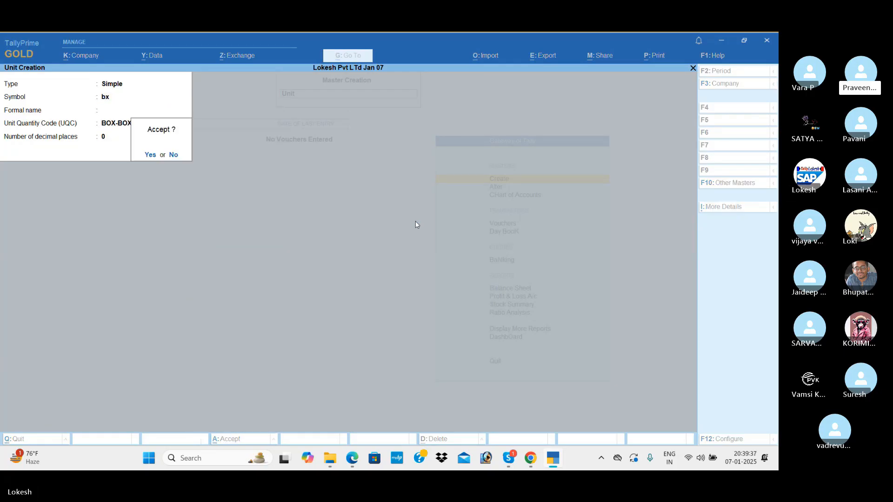
# Step: Create units nos (NOS-NUMBERS) and pc (PCS-PIECES), then leave Unit Creation
pyautogui.press('Return')
pyautogui.write('nos')
pyautogui.press('Return')
pyautogui.press('Return')
pyautogui.write('nu')
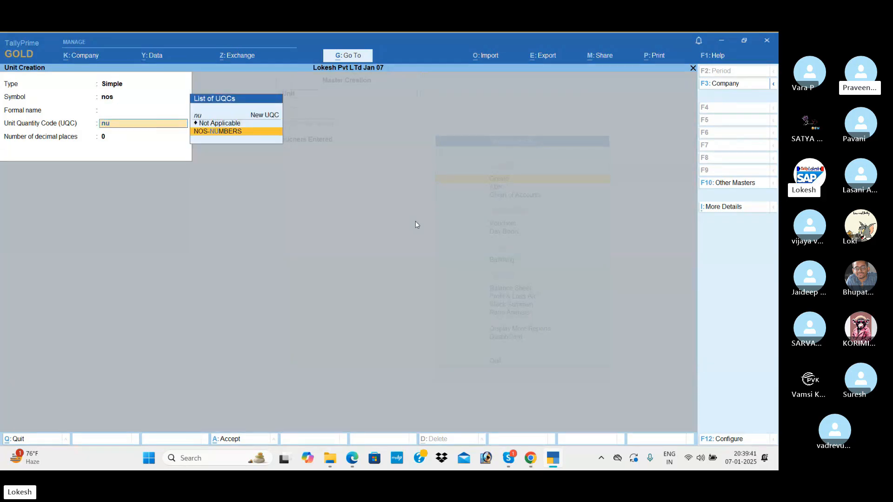
pyautogui.press('Return')
pyautogui.press('Return')
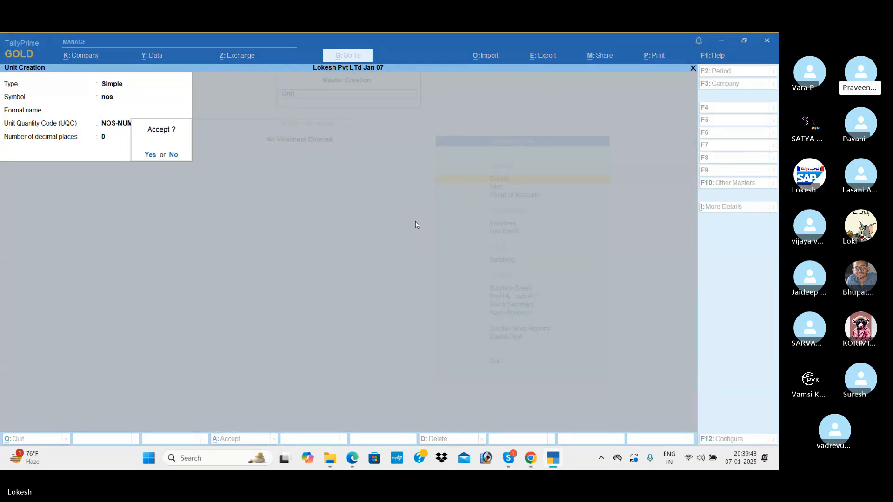
pyautogui.press('Return')
pyautogui.write('pc')
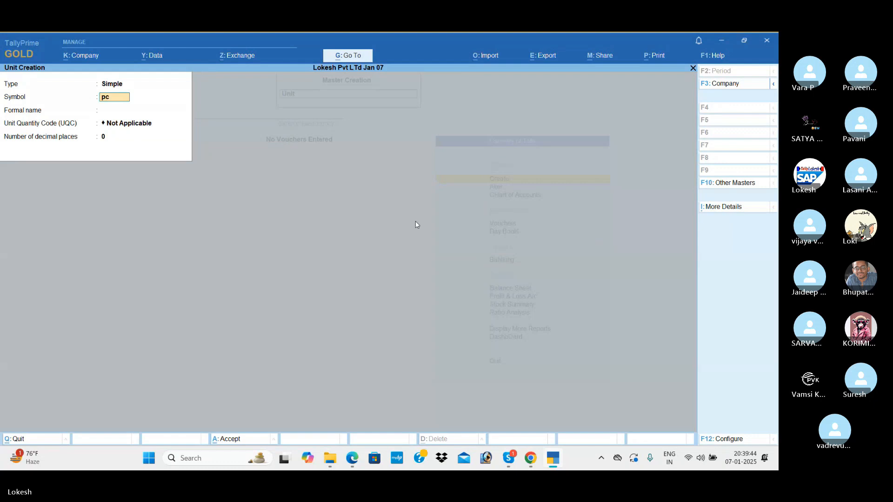
pyautogui.press('Return')
pyautogui.press('Return')
pyautogui.write('pc')
pyautogui.press('Return')
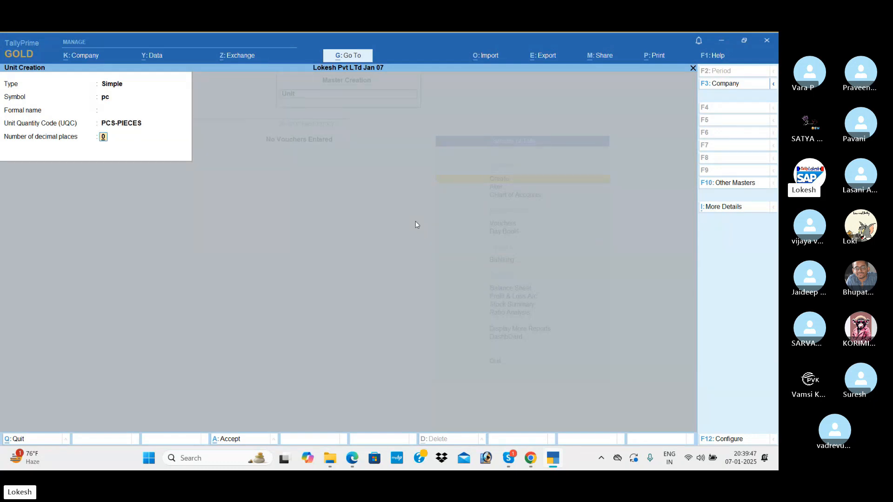
pyautogui.press('Return')
pyautogui.press('Return')
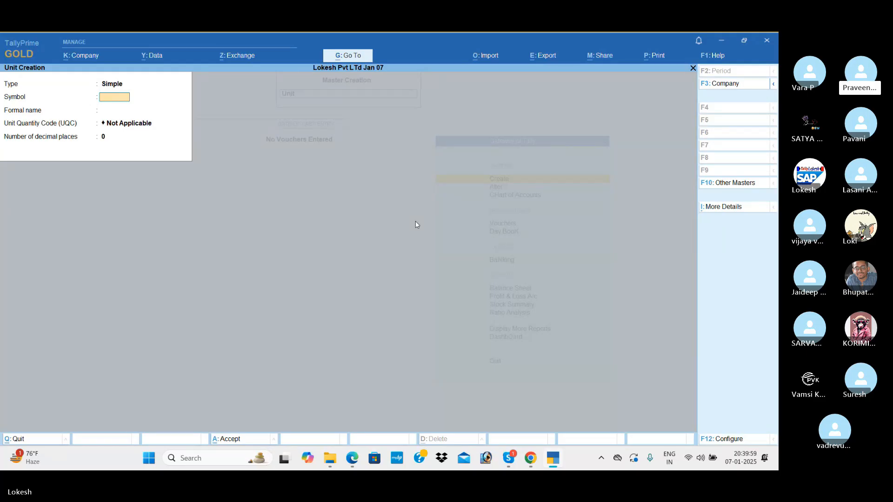
pyautogui.press('Escape')
# Step: Begin stock item Boost, keeping group Primary and choosing unit bt
pyautogui.press('y')
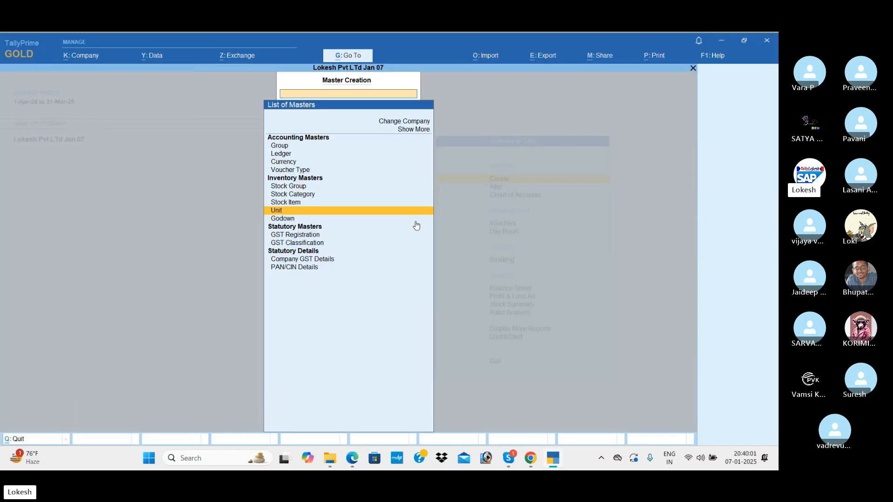
pyautogui.press('Up')
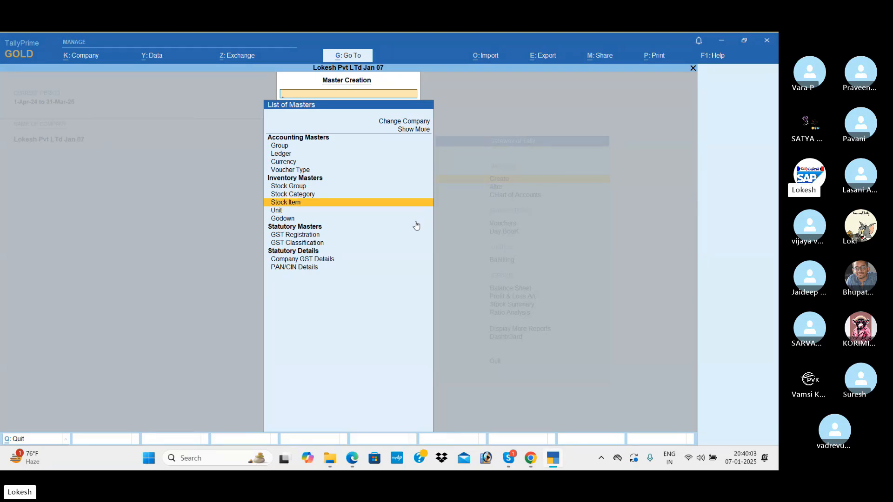
pyautogui.press('Return')
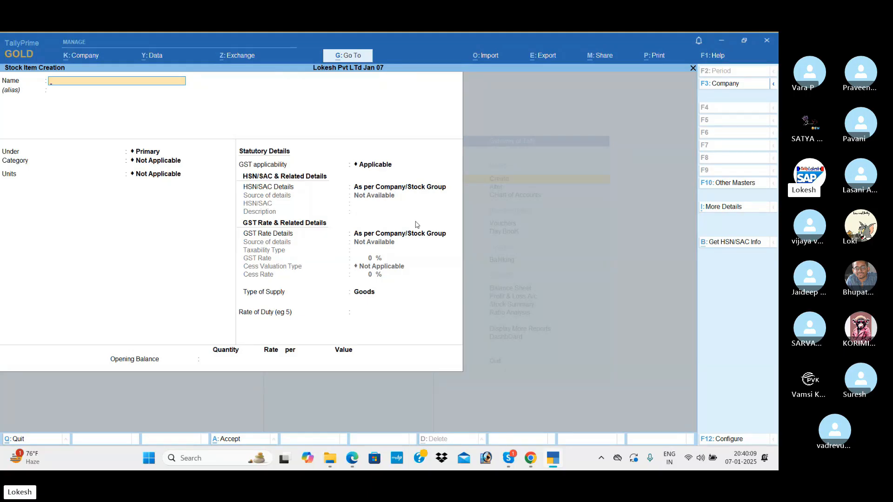
pyautogui.write('Boost')
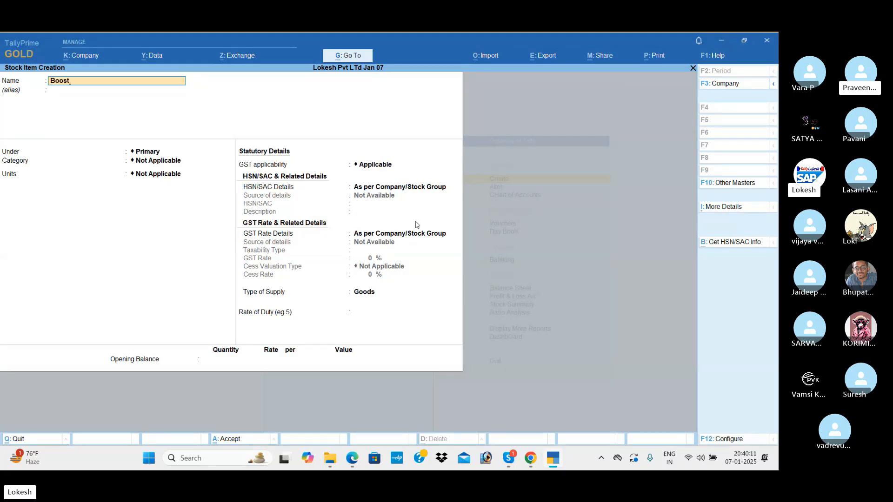
pyautogui.press('Return')
pyautogui.press('Return')
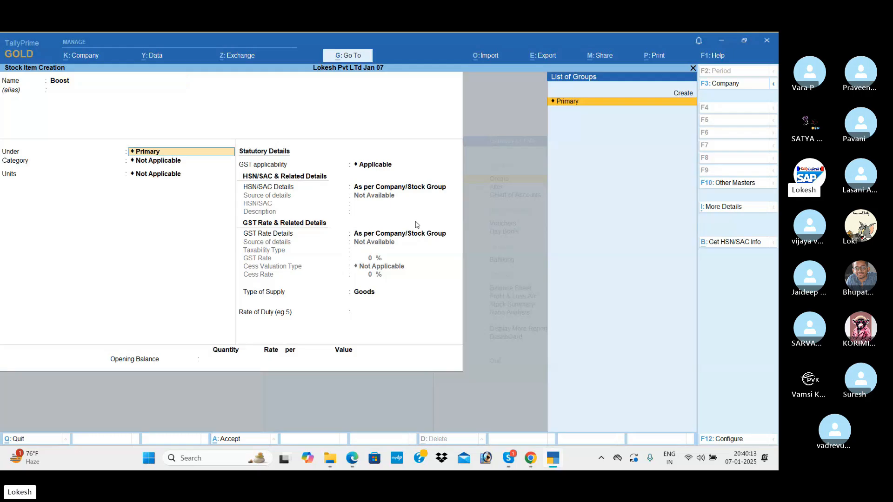
pyautogui.press('Return')
pyautogui.press('Return')
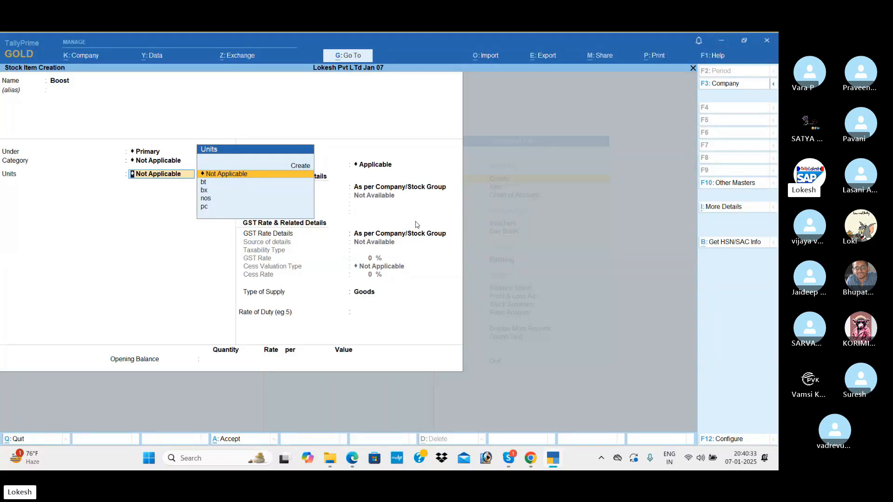
pyautogui.press('Down')
pyautogui.press('Return')
pyautogui.press('Return')
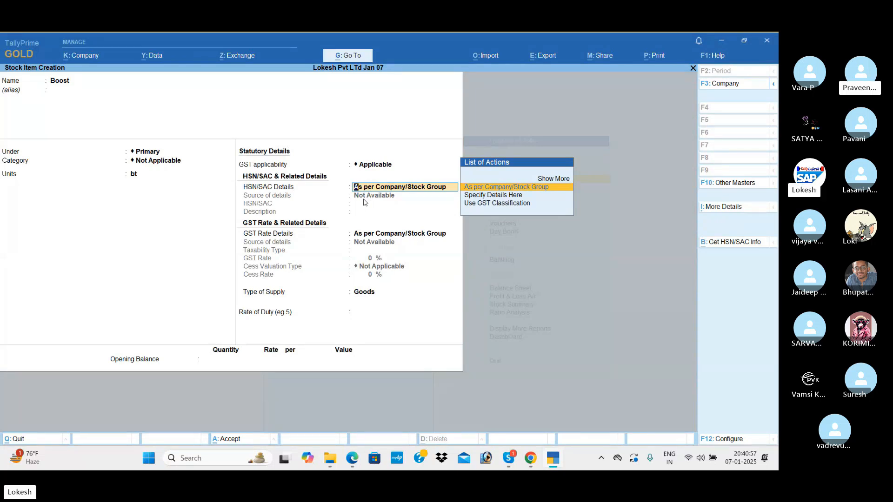
# Step: Specify HSN/SAC 1901 with description Boost directly on the item
pyautogui.press('Down')
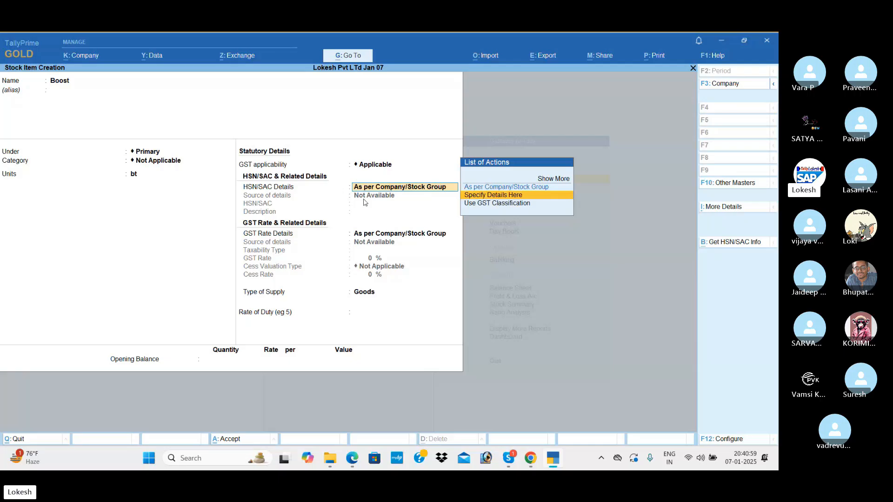
pyautogui.press('Down')
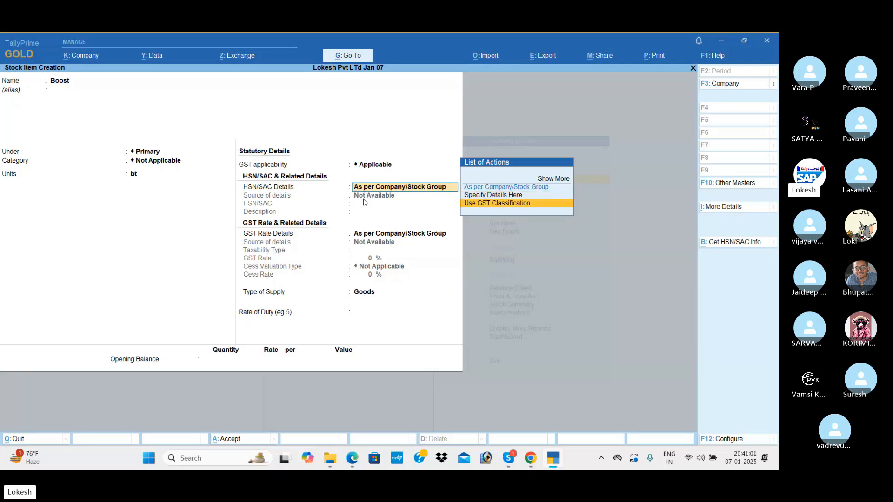
pyautogui.press('Up')
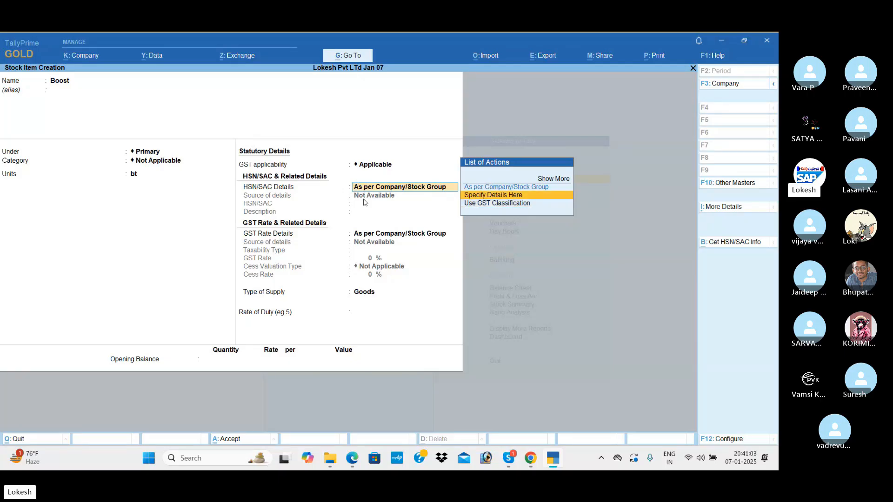
pyautogui.press('Return')
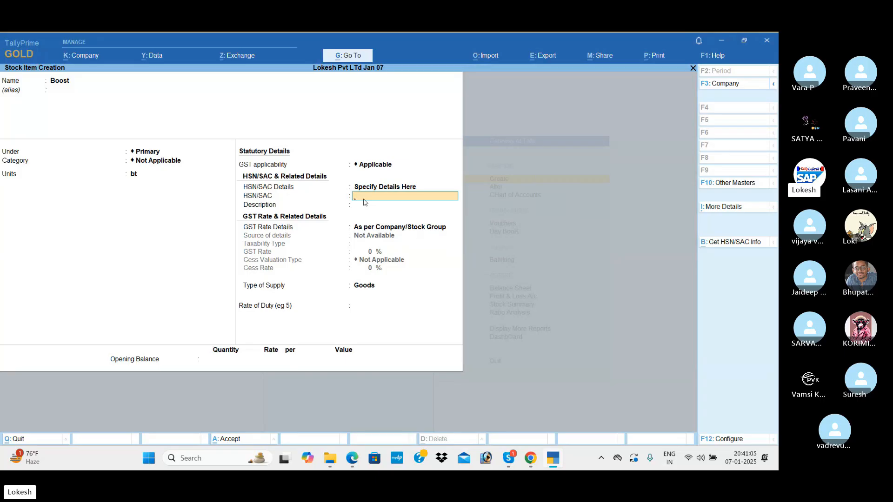
pyautogui.write('190')
pyautogui.press('Return')
pyautogui.write('Boost')
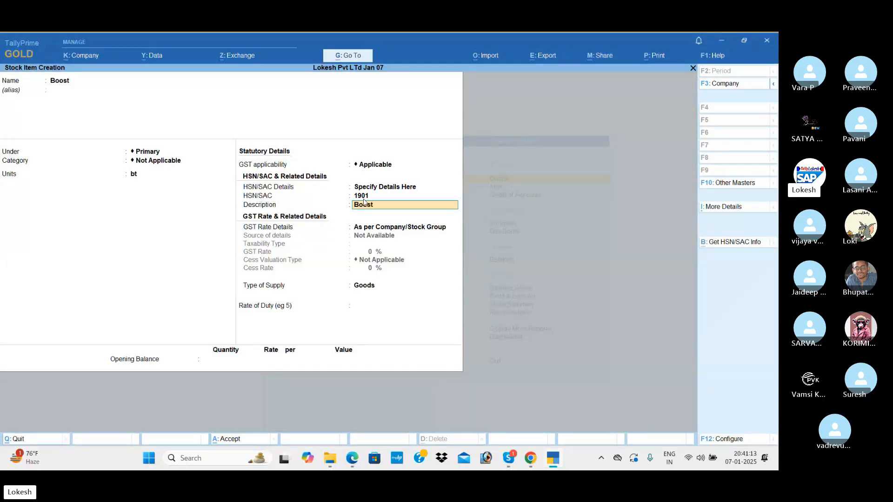
pyautogui.press('Return')
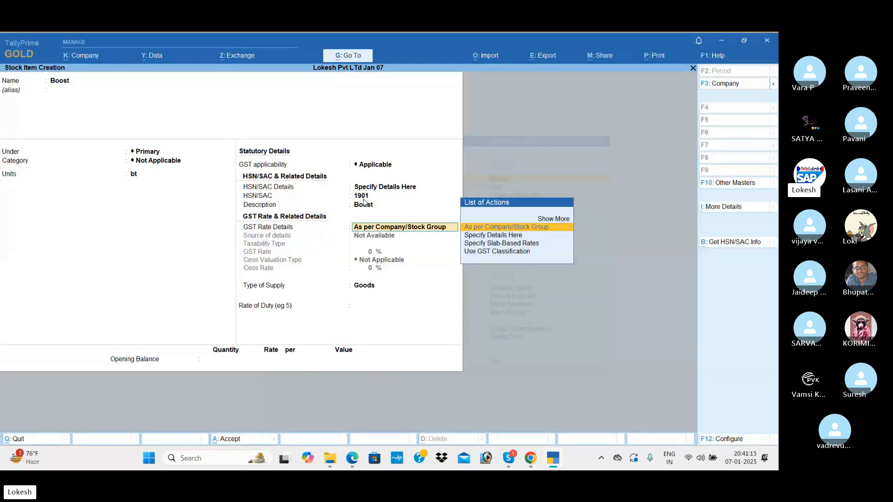
# Step: Set Boost's GST details to Taxable at a 5% rate, cess Not Applicable
pyautogui.press('Down')
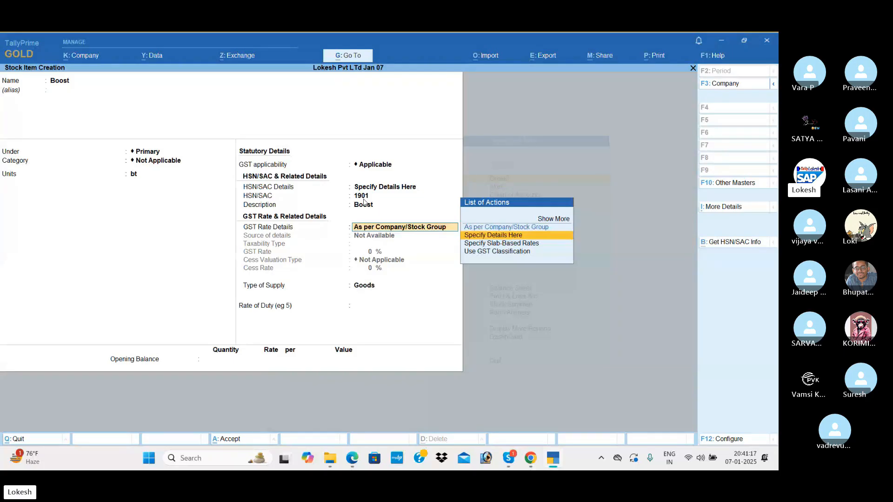
pyautogui.press('Return')
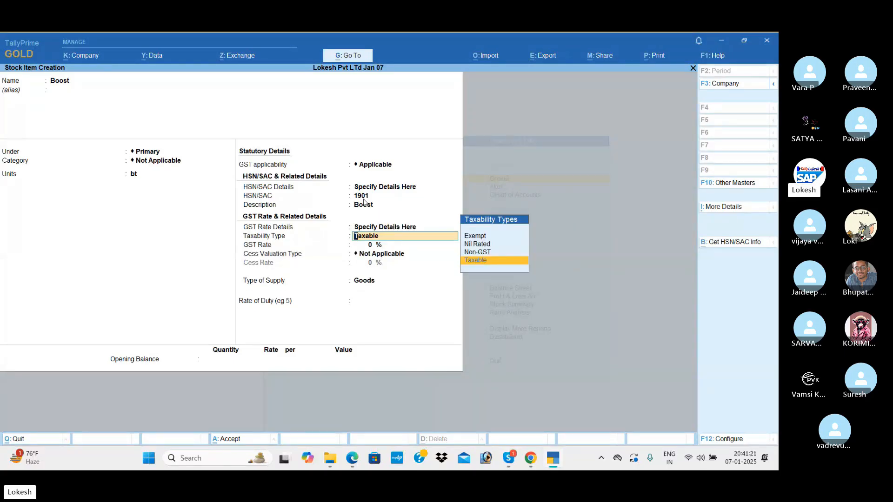
pyautogui.press('Up')
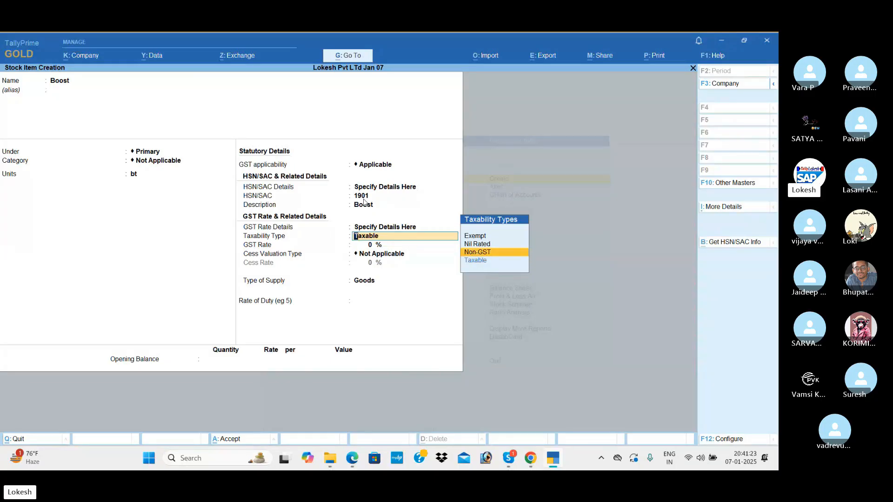
pyautogui.press('Up')
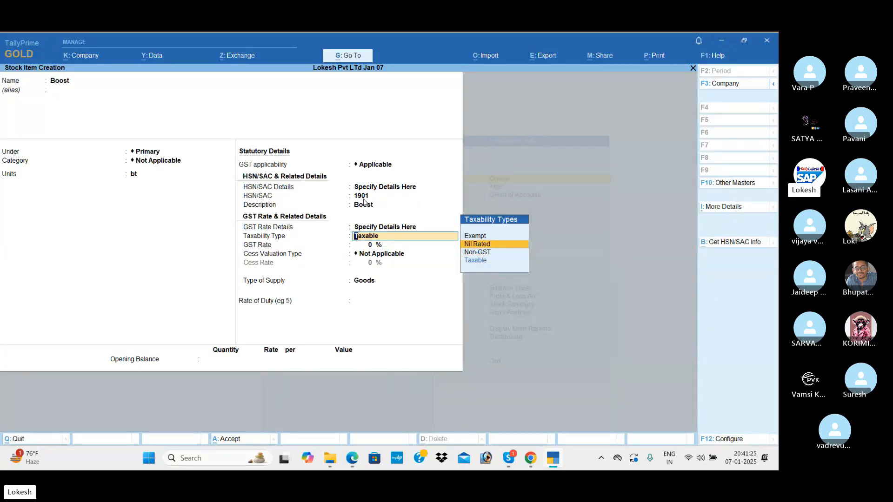
pyautogui.press('Up')
pyautogui.press('Down')
pyautogui.press('Down')
pyautogui.press('Down')
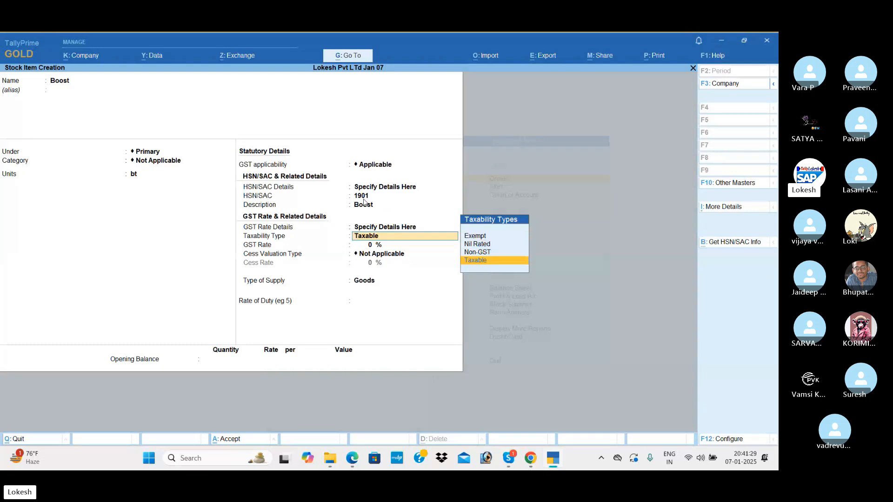
pyautogui.press('Up')
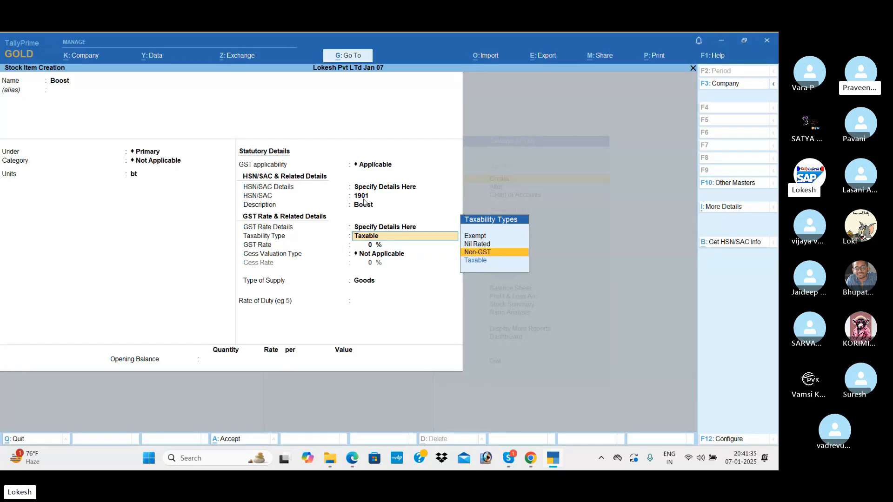
pyautogui.press('Up')
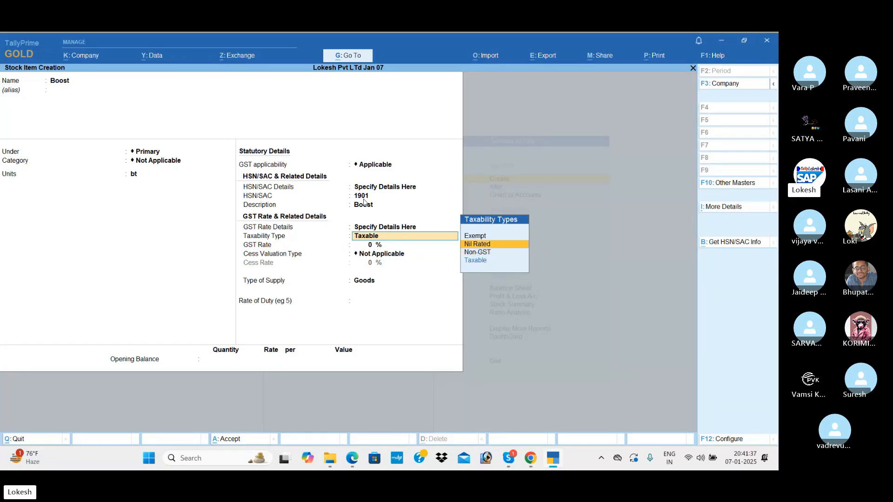
pyautogui.press('Up')
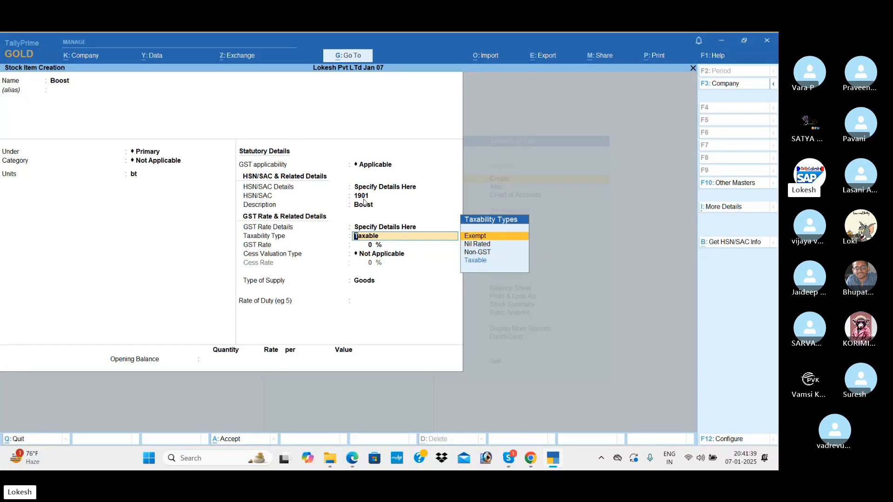
pyautogui.press('Return')
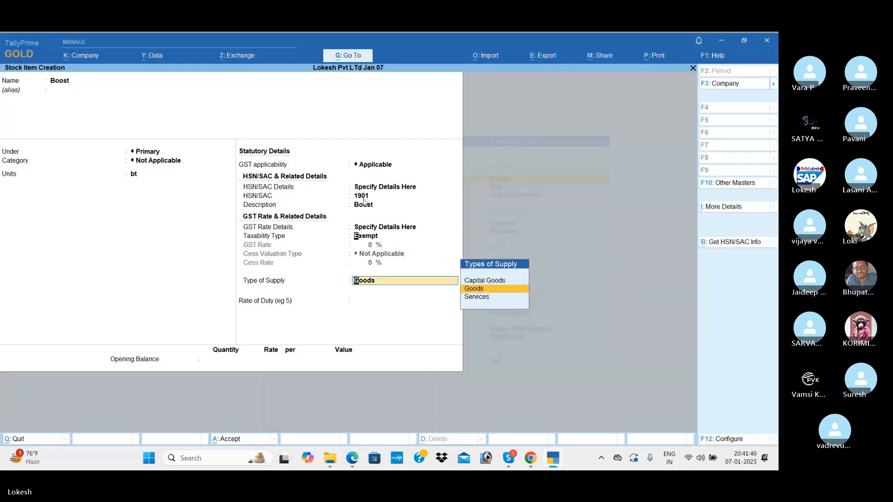
pyautogui.press('BackSpace')
pyautogui.press('Down')
pyautogui.press('Down')
pyautogui.press('Down')
pyautogui.press('Return')
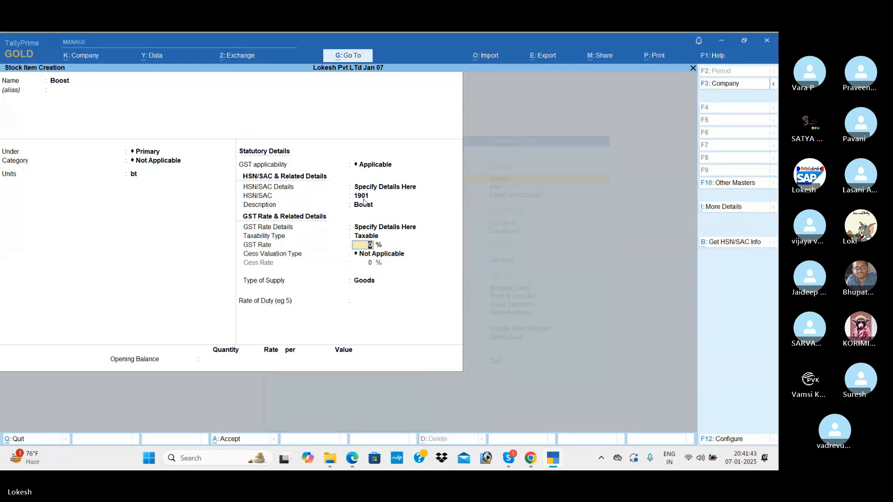
pyautogui.write('5')
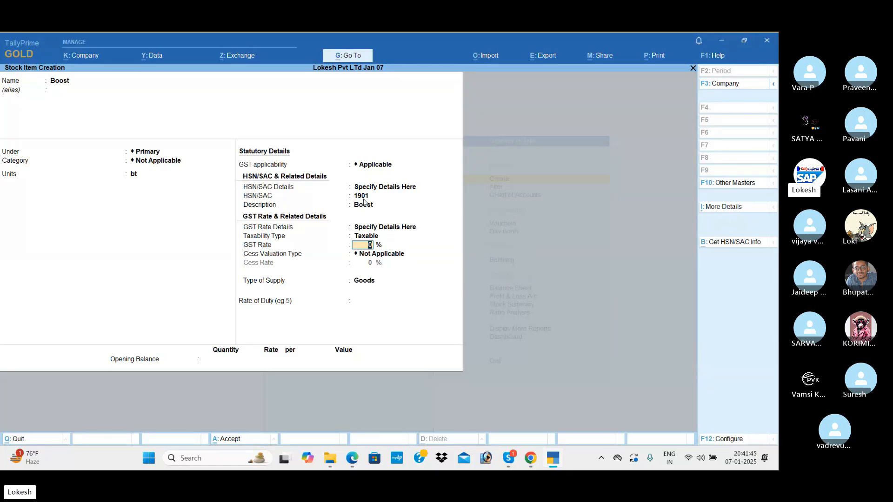
pyautogui.press('Return')
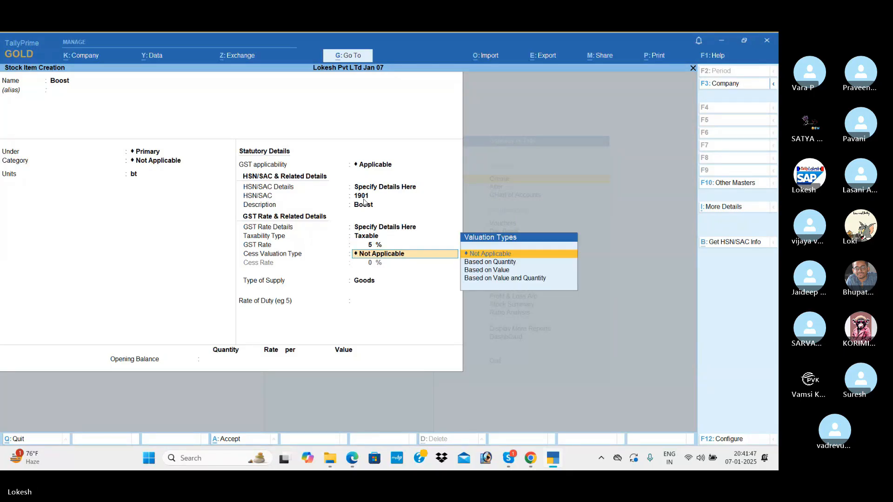
pyautogui.press('Return')
pyautogui.press('Return')
pyautogui.press('Return')
pyautogui.press('Return')
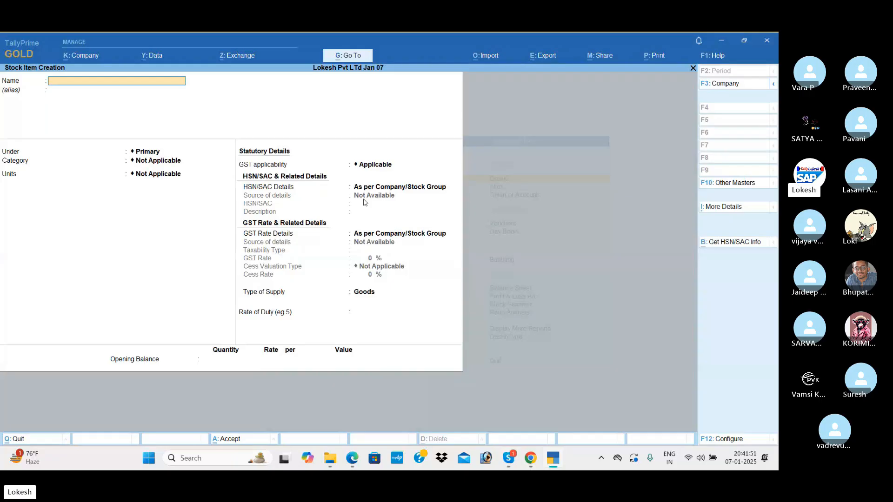
# Step: Name the item Horlicks in bx units with HSN/SAC 0418, description Horlicks
pyautogui.write('Horlicks')
pyautogui.press('Return')
pyautogui.press('Return')
pyautogui.press('Return')
pyautogui.press('Return')
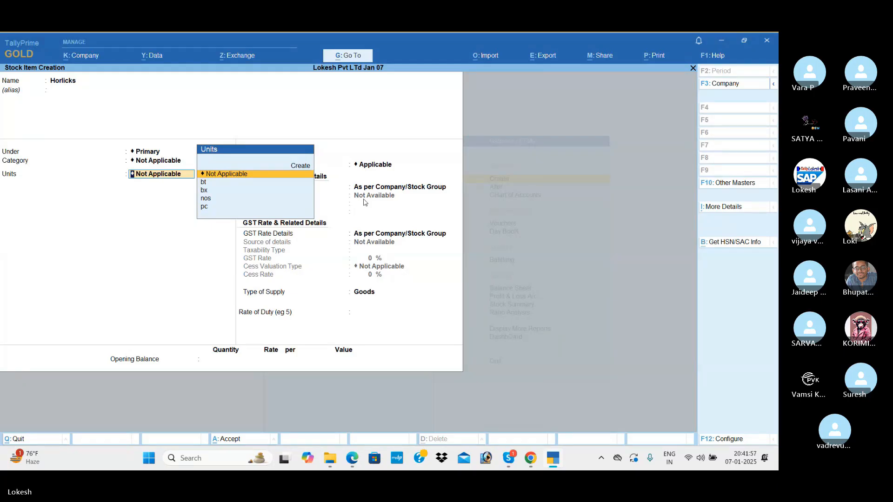
pyautogui.press('Down')
pyautogui.press('Down')
pyautogui.press('Return')
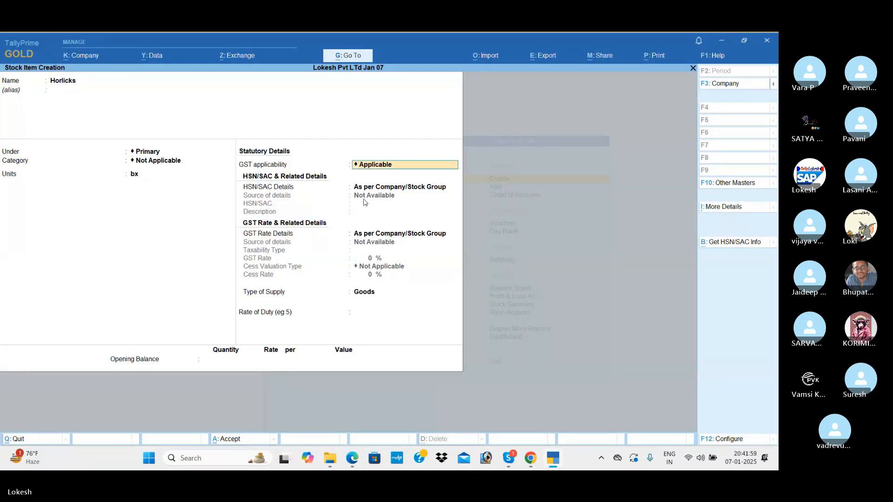
pyautogui.press('Return')
pyautogui.press('Down')
pyautogui.press('Return')
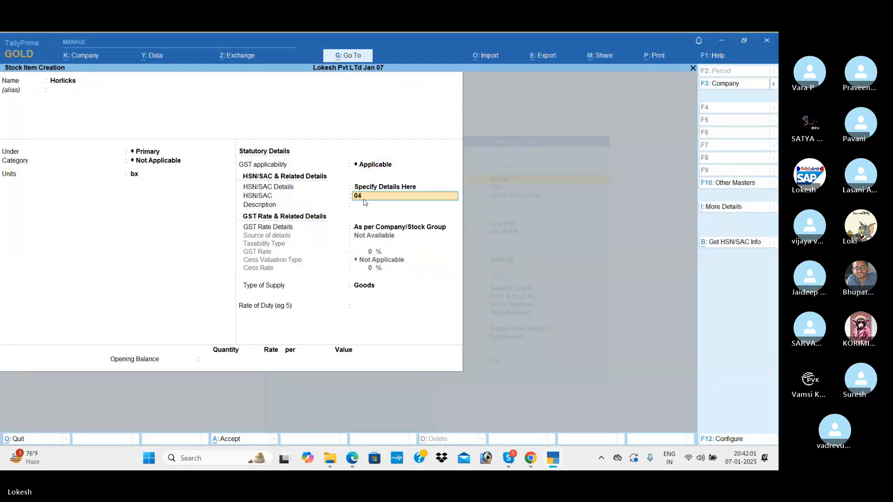
pyautogui.press('Return')
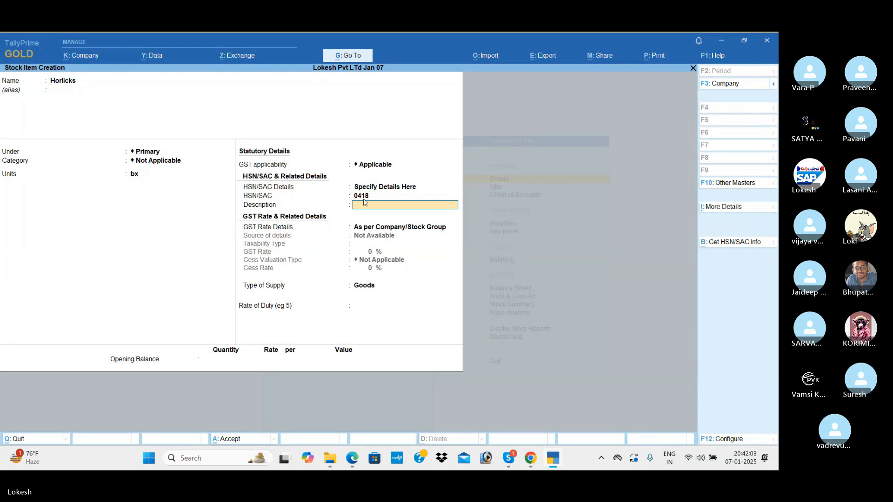
pyautogui.write('Horlicks')
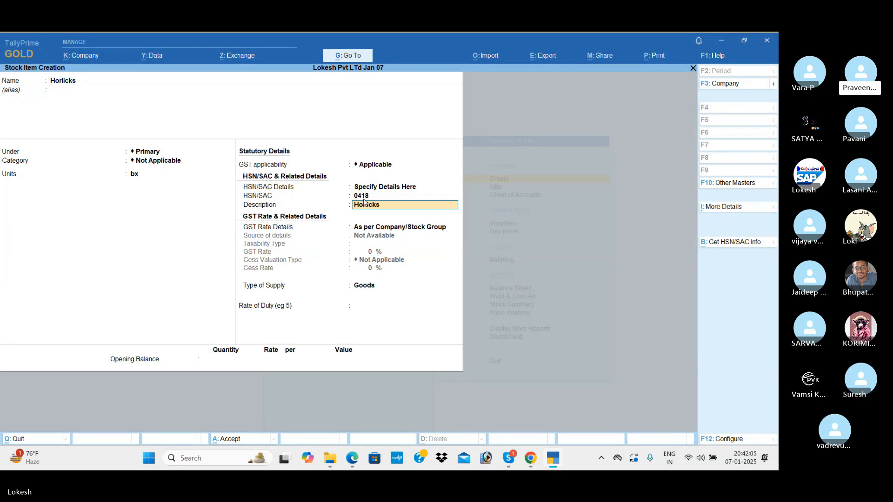
# Step: Mark Horlicks Taxable at 12% GST and save it
pyautogui.press('Return')
pyautogui.press('Down')
pyautogui.press('Return')
pyautogui.press('Return')
pyautogui.write('12')
pyautogui.press('Return')
pyautogui.press('Return')
pyautogui.press('Return')
pyautogui.press('Return')
pyautogui.press('Return')
# Step: Save stock item Bournvita in nos, HSN/SAC 7654, Taxable at 18% for goods
pyautogui.write('Bo')
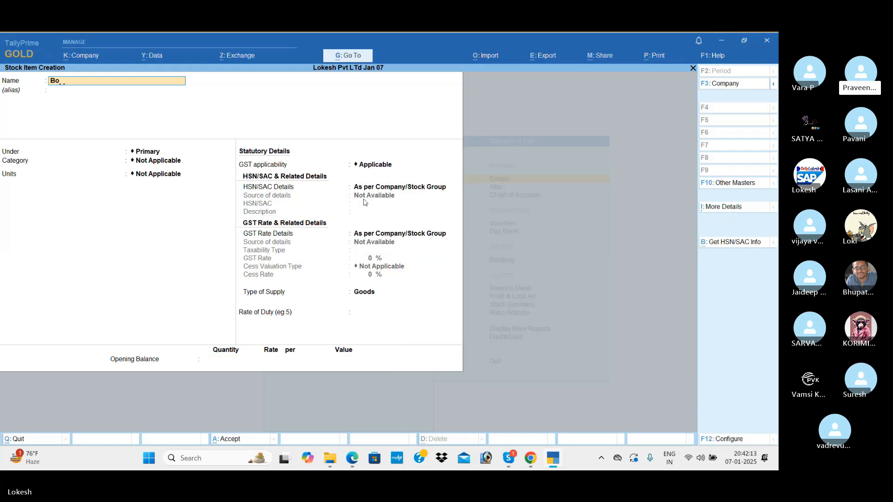
pyautogui.write('urn')
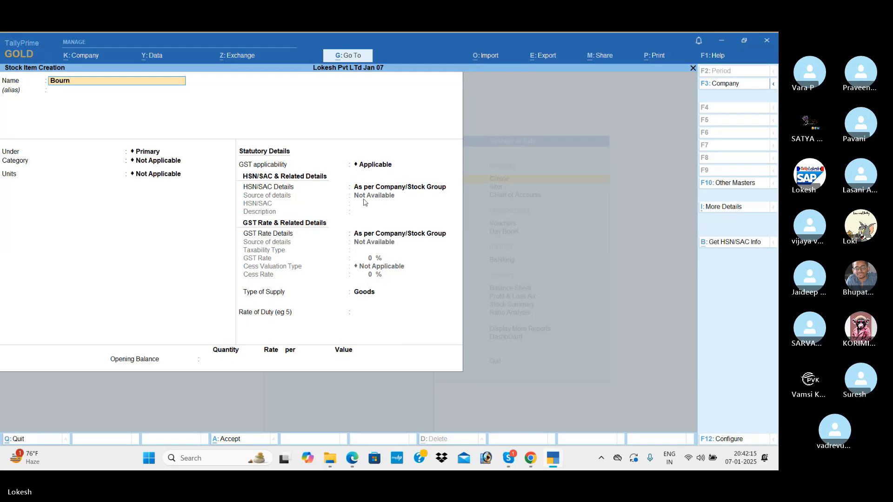
pyautogui.write('ivita')
pyautogui.press('Return')
pyautogui.press('Return')
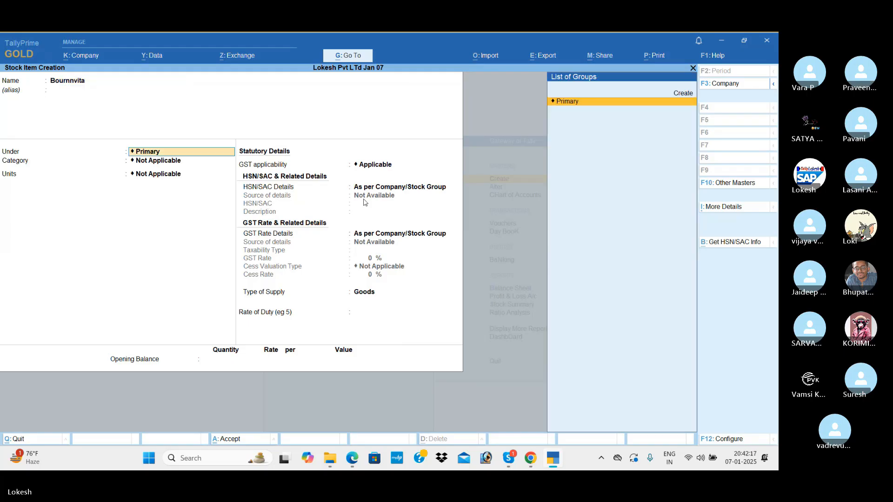
pyautogui.press('Return')
pyautogui.press('Return')
pyautogui.press('Down')
pyautogui.press('Down')
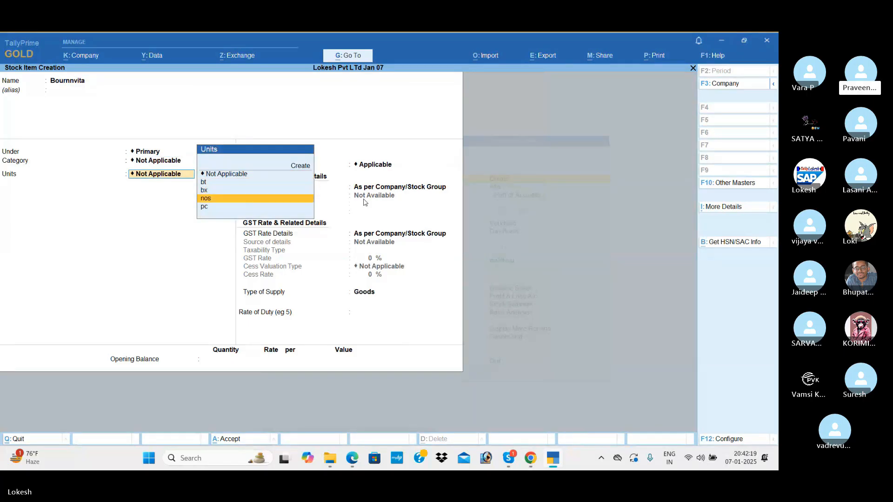
pyautogui.press('Return')
pyautogui.press('Return')
pyautogui.press('Down')
pyautogui.press('Return')
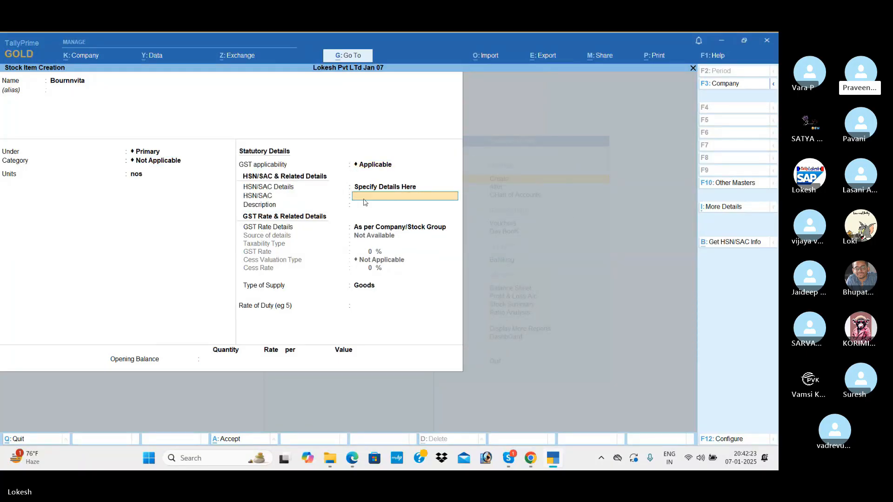
pyautogui.write('7654')
pyautogui.press('Return')
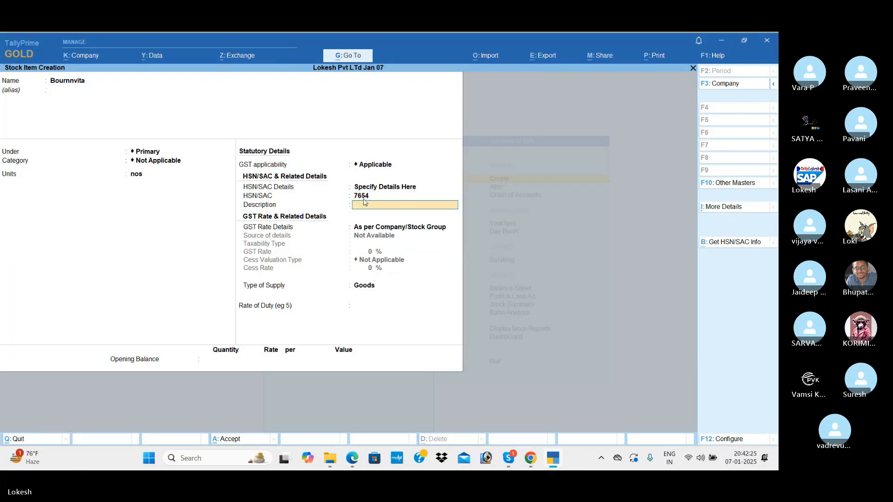
pyautogui.write('Bo')
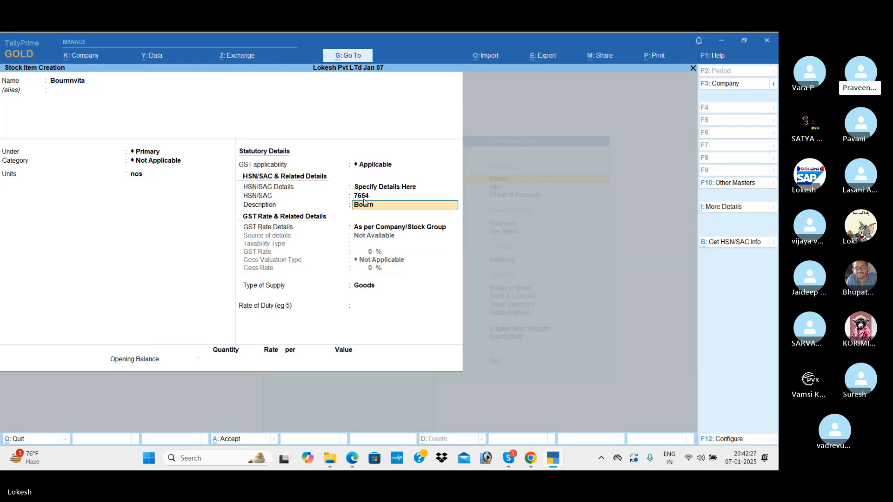
pyautogui.write('urnvita')
pyautogui.press('Return')
pyautogui.press('Down')
pyautogui.press('Return')
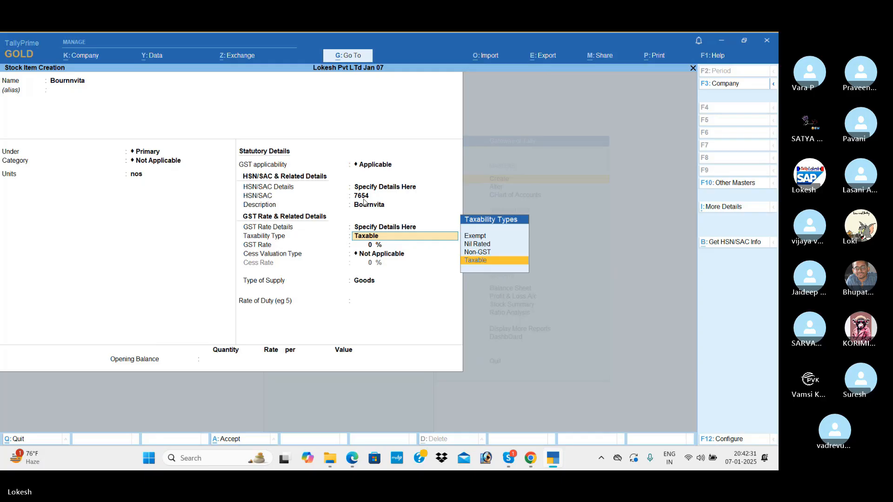
pyautogui.press('Return')
pyautogui.press('Return')
pyautogui.press('Return')
pyautogui.press('Return')
pyautogui.press('Return')
pyautogui.press('Return')
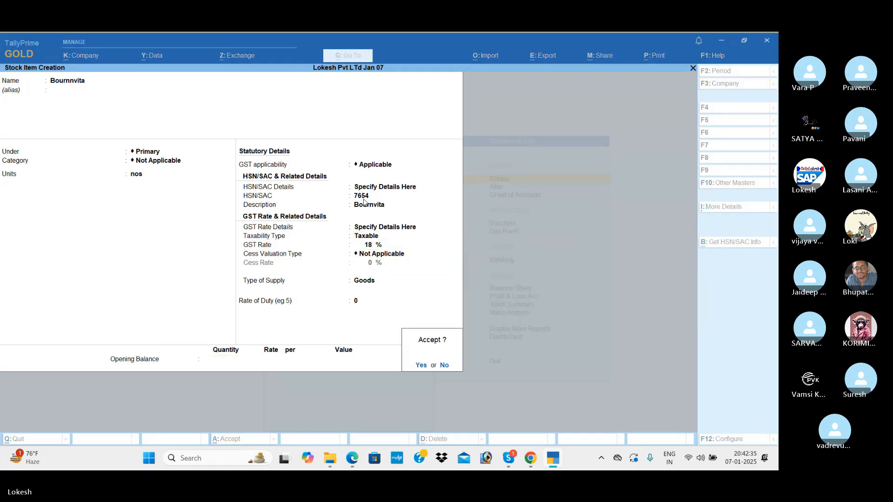
pyautogui.press('Return')
# Step: Save Complan in pc with HSN/SAC 7845, description 'Compal', Taxable, then quit the form
pyautogui.write('Comp')
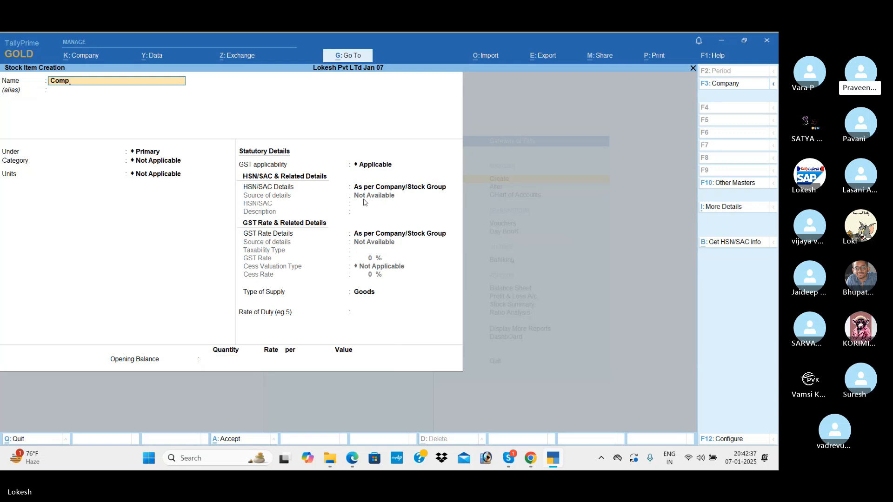
pyautogui.write('lan')
pyautogui.press('Return')
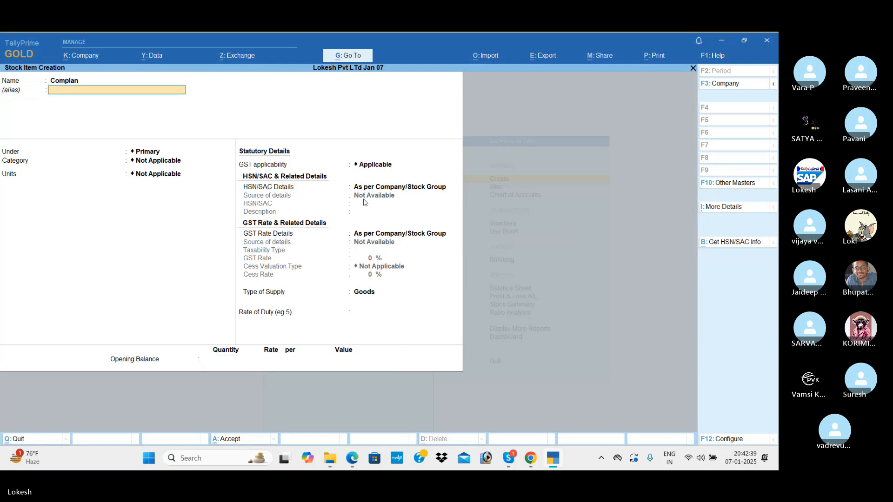
pyautogui.press('Return')
pyautogui.press('Return')
pyautogui.press('Return')
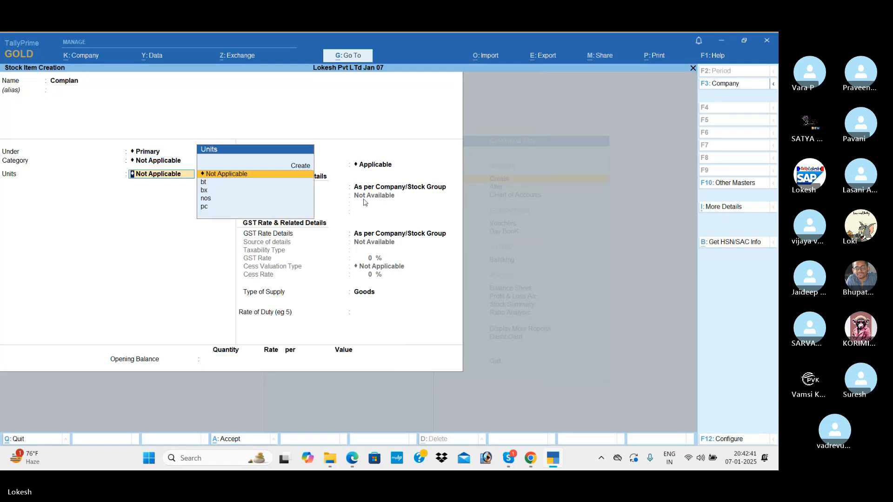
pyautogui.press('Down')
pyautogui.press('Down')
pyautogui.press('Down')
pyautogui.press('Down')
pyautogui.press('Return')
pyautogui.press('Return')
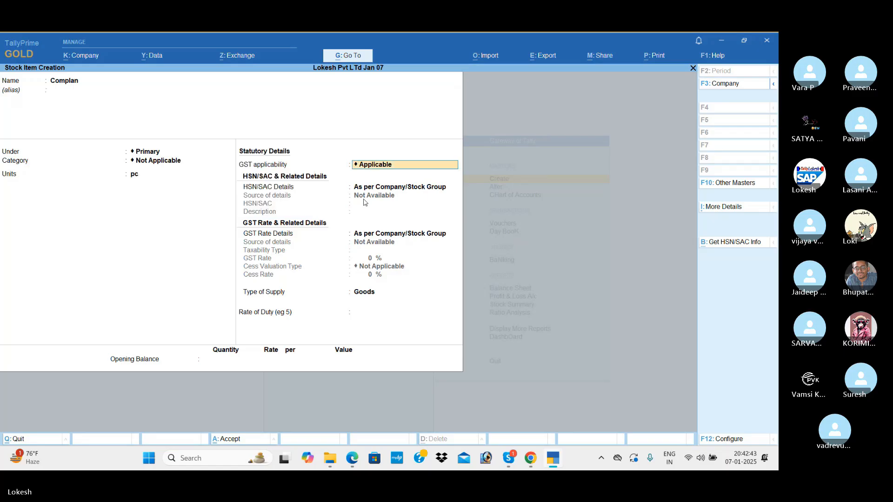
pyautogui.press('Down')
pyautogui.press('Return')
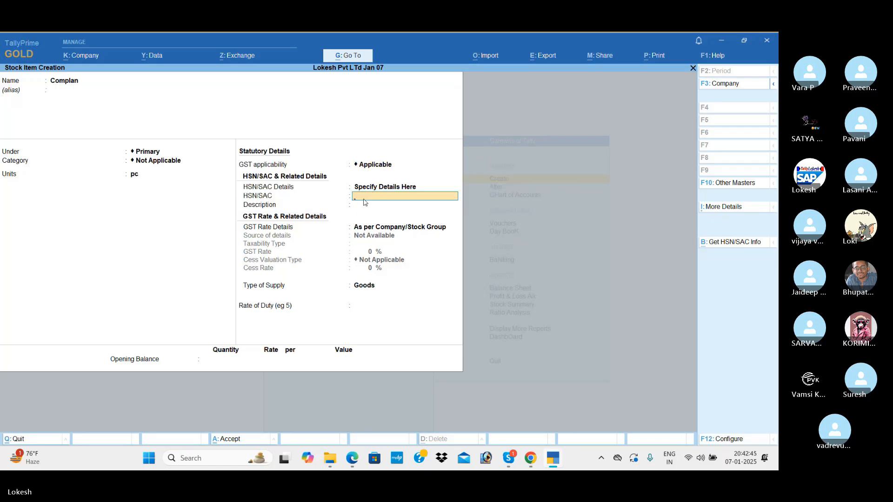
pyautogui.write('7845')
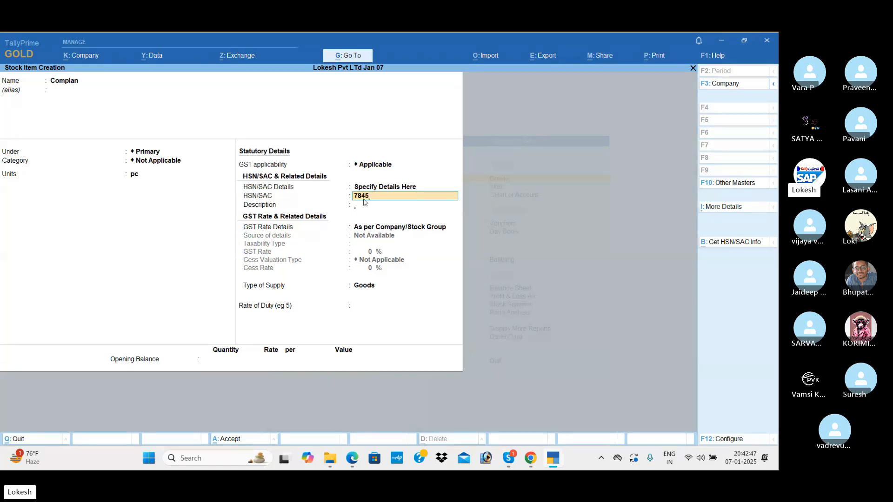
pyautogui.press('Return')
pyautogui.write('Compal')
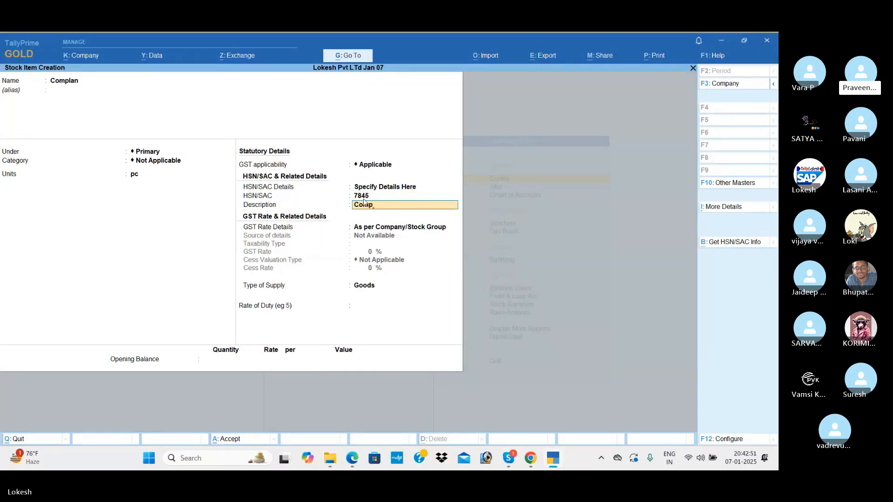
pyautogui.press('Return')
pyautogui.press('Down')
pyautogui.press('Return')
pyautogui.press('Return')
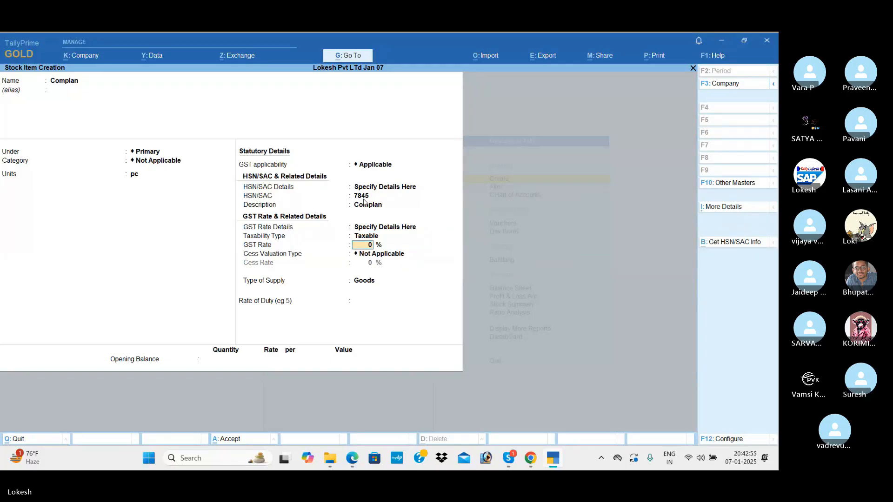
pyautogui.press('Return')
pyautogui.press('Return')
pyautogui.press('Return')
pyautogui.press('Return')
pyautogui.press('Return')
pyautogui.press('Return')
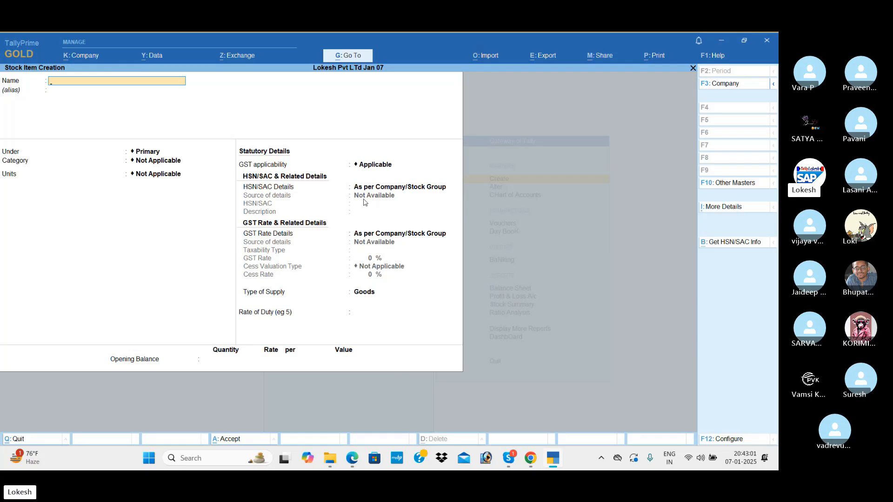
pyautogui.press('Escape')
# Step: Close master creation and start a new voucher entry from the Gateway
pyautogui.press('Return')
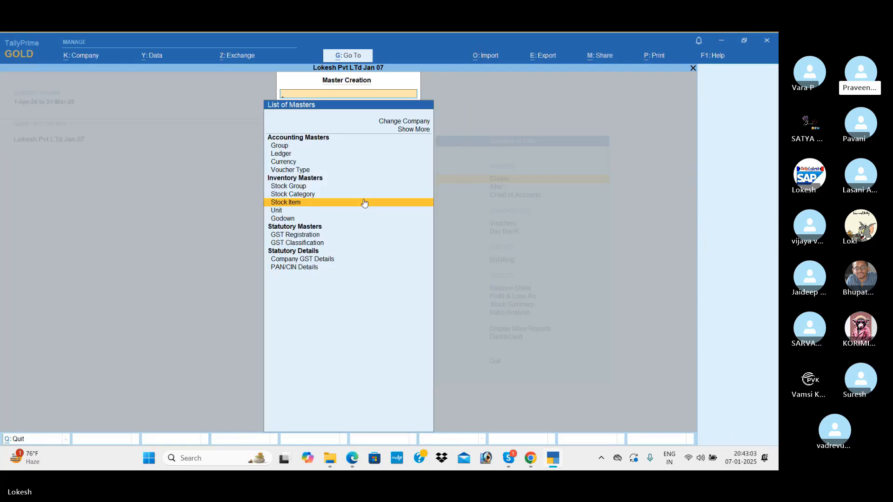
pyautogui.press('Escape')
pyautogui.press('Down')
pyautogui.press('Down')
# Step: Save a Receipt crediting Capital 9,00,000 and debiting Cash
pyautogui.press('Down')
pyautogui.press('Return')
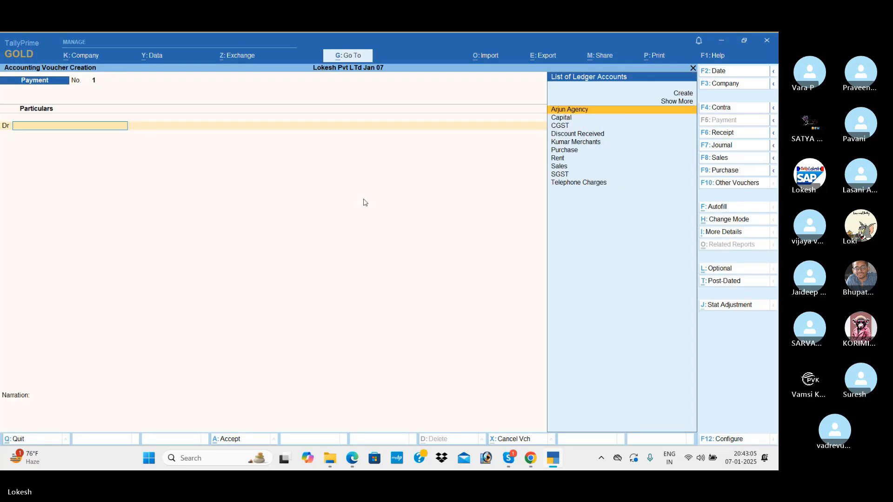
pyautogui.click(739, 137)
pyautogui.press('Down')
pyautogui.press('Return')
pyautogui.write('90,00,000')
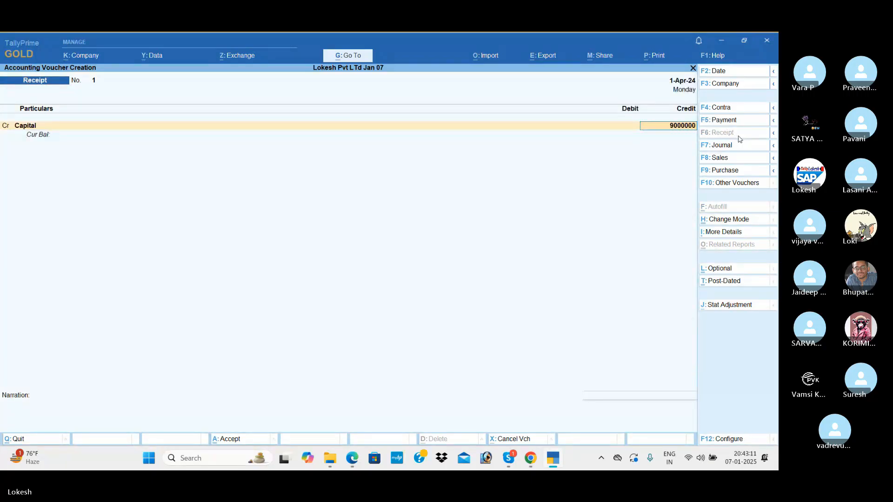
pyautogui.press('Return')
pyautogui.press('BackSpace')
pyautogui.write('90000')
pyautogui.press('Return')
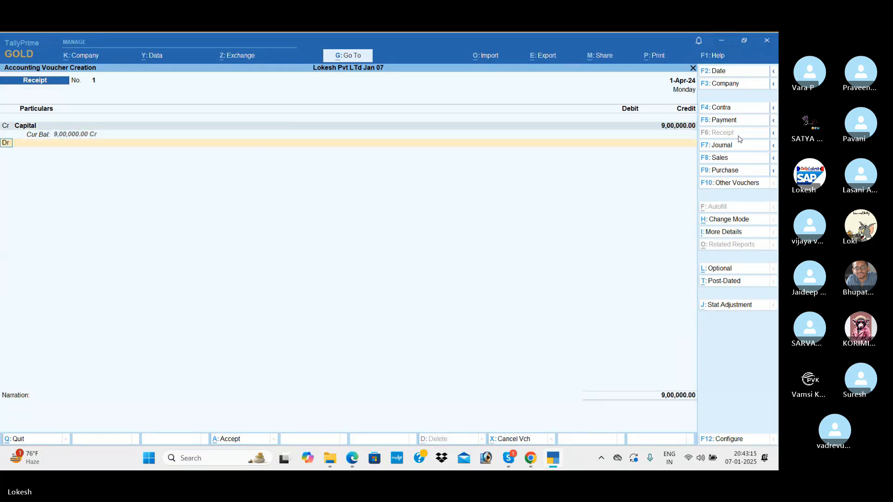
pyautogui.press('Down')
pyautogui.press('Down')
pyautogui.press('Return')
pyautogui.press('Return')
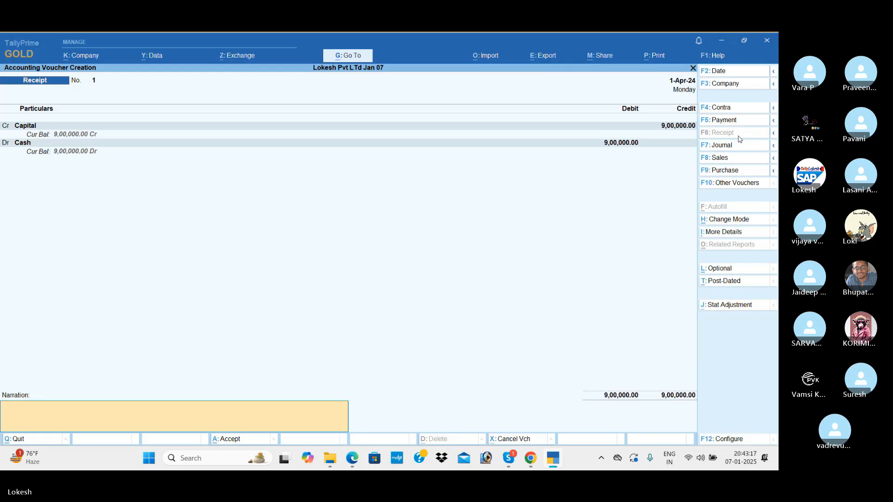
pyautogui.press('Return')
pyautogui.press('Return')
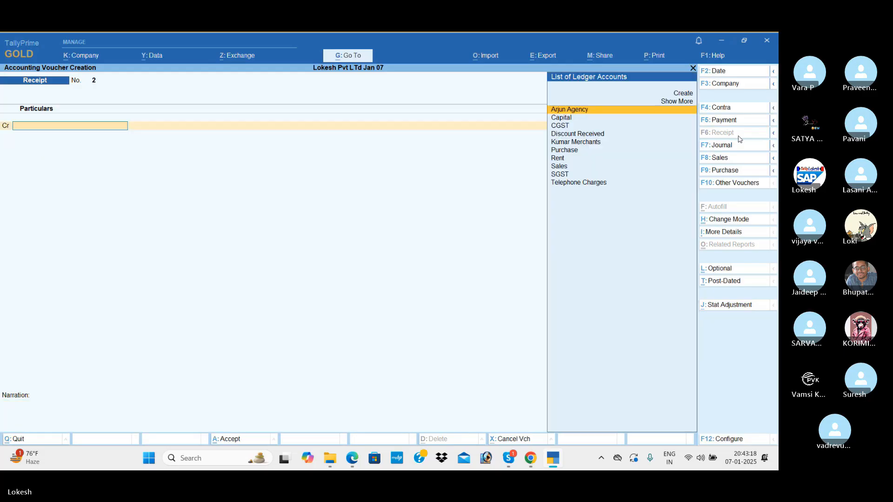
pyautogui.click(732, 111)
# Step: Save a Contra moving 3,00,000 from Cash into Sbi Bank
pyautogui.press('Return')
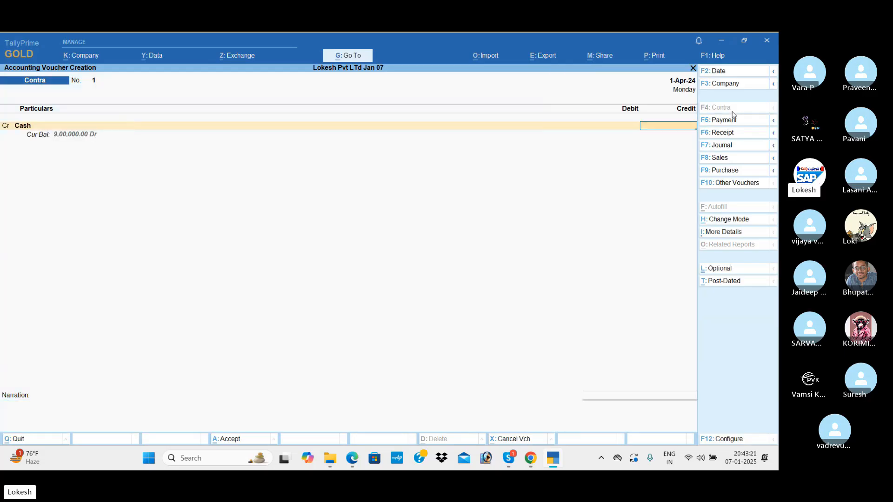
pyautogui.write('3,00,000')
pyautogui.press('Return')
pyautogui.press('Return')
pyautogui.press('Return')
pyautogui.press('ctrl')
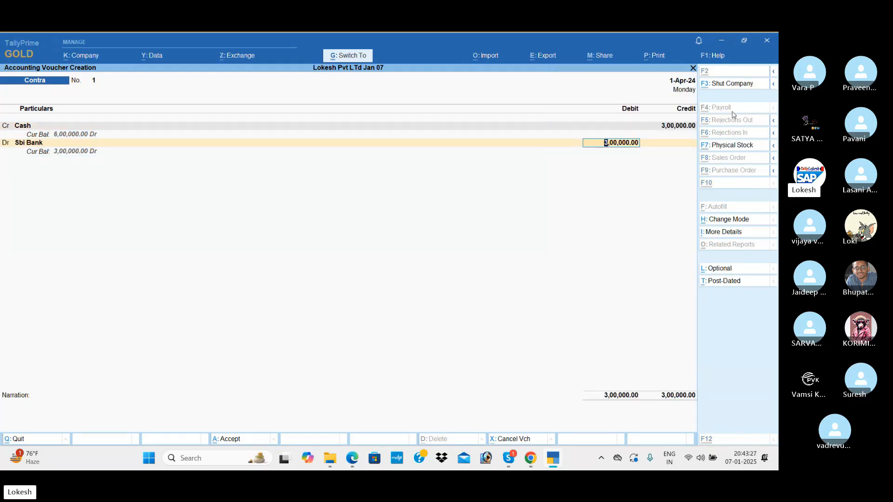
pyautogui.hotkey('ctrl', 'a')
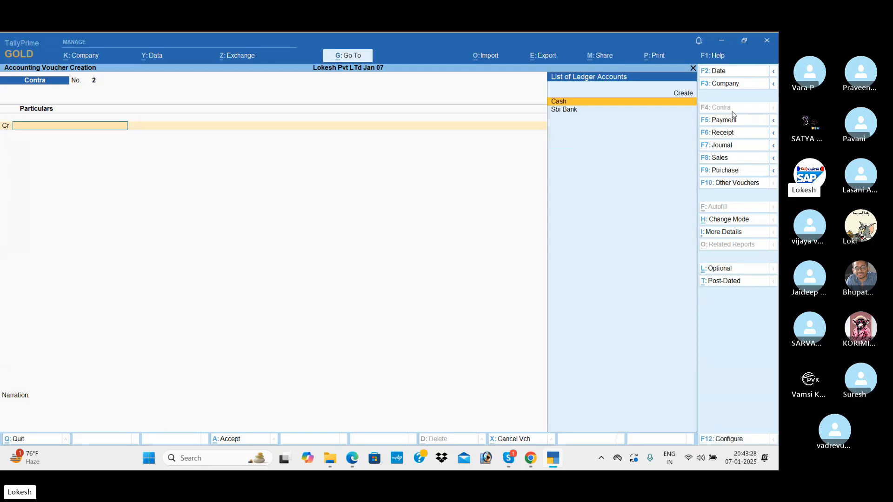
# Step: Start a purchase voucher with party Arjun Agency and the Purchase ledger
pyautogui.click(743, 170)
pyautogui.press('Return')
pyautogui.press('Return')
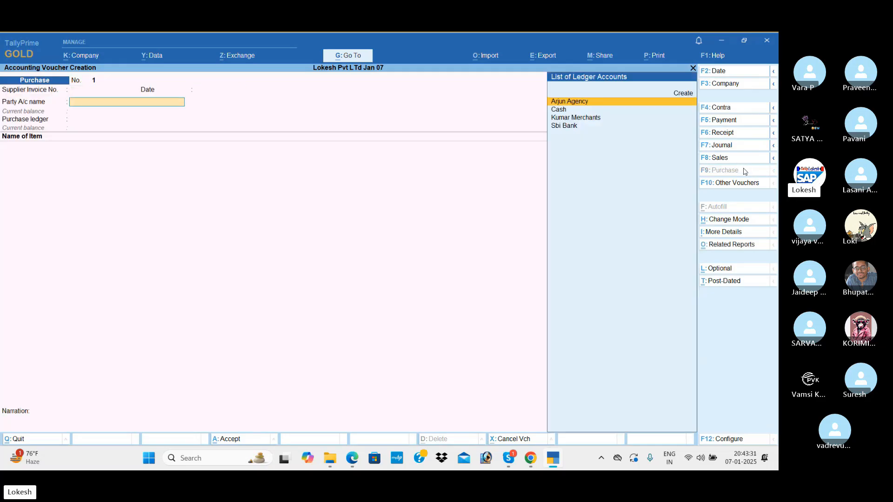
pyautogui.press('Return')
pyautogui.press('ctrl')
pyautogui.hotkey('ctrl', 'a')
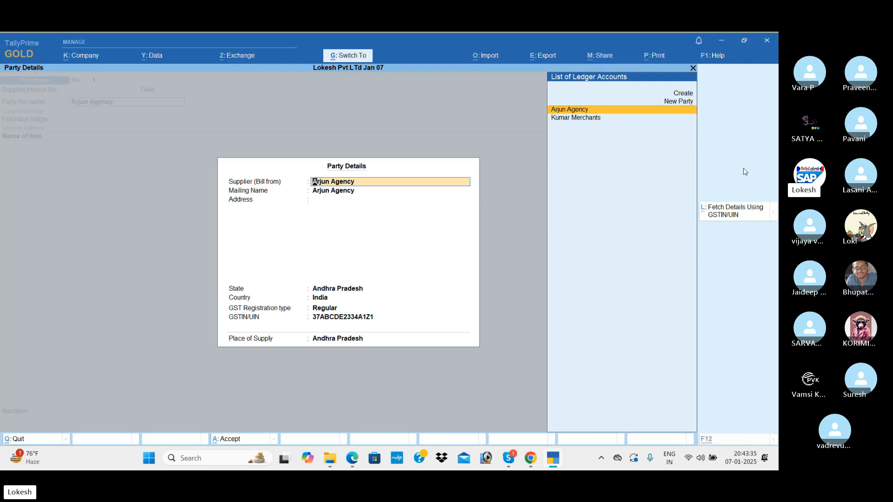
pyautogui.hotkey('ctrl', 'a')
pyautogui.press('Return')
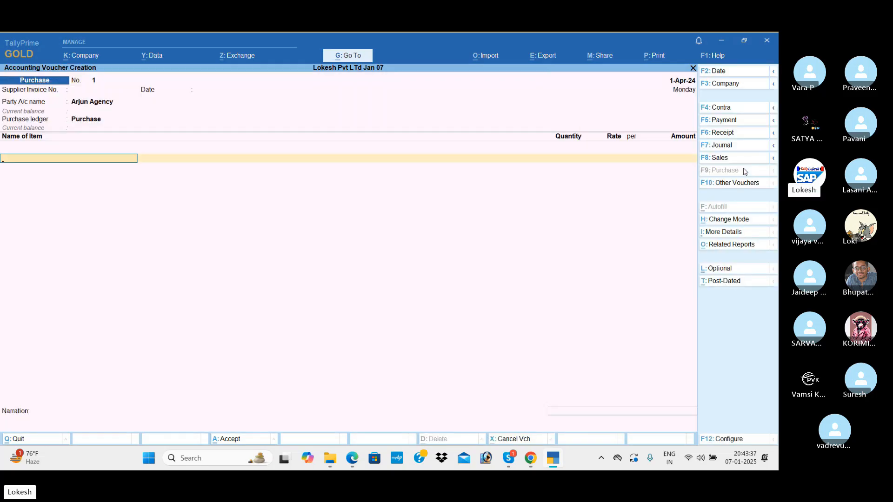
# Step: Enter Boost at 100 × 300 and Horlicks at 200 × 230
pyautogui.write('B')
pyautogui.press('Return')
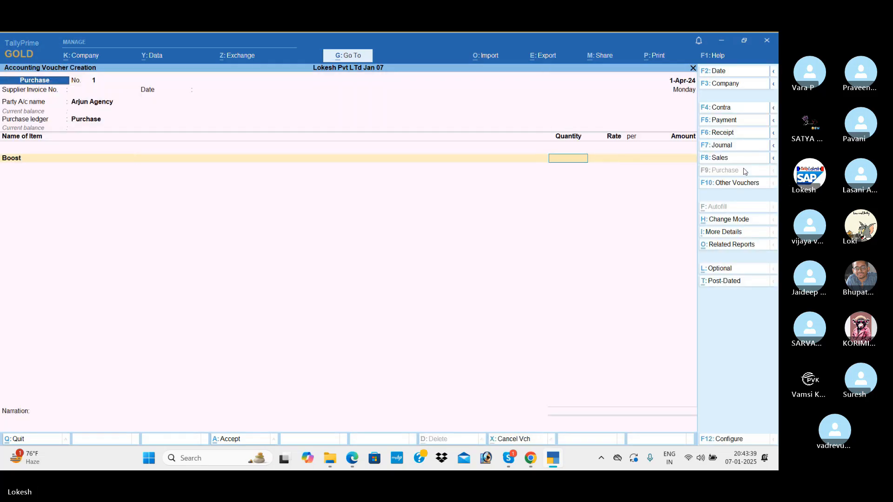
pyautogui.press('Return')
pyautogui.write('300')
pyautogui.press('Return')
pyautogui.press('Return')
pyautogui.press('Return')
pyautogui.write('H')
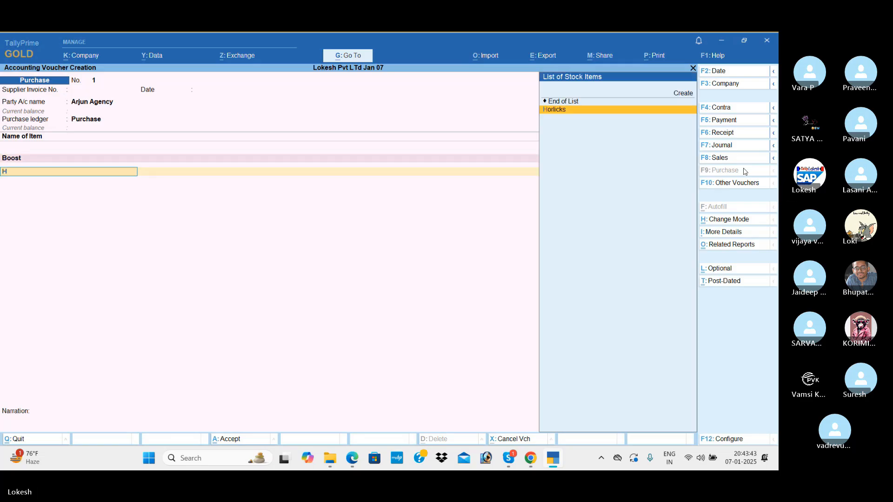
pyautogui.press('Return')
pyautogui.write('200')
pyautogui.press('Return')
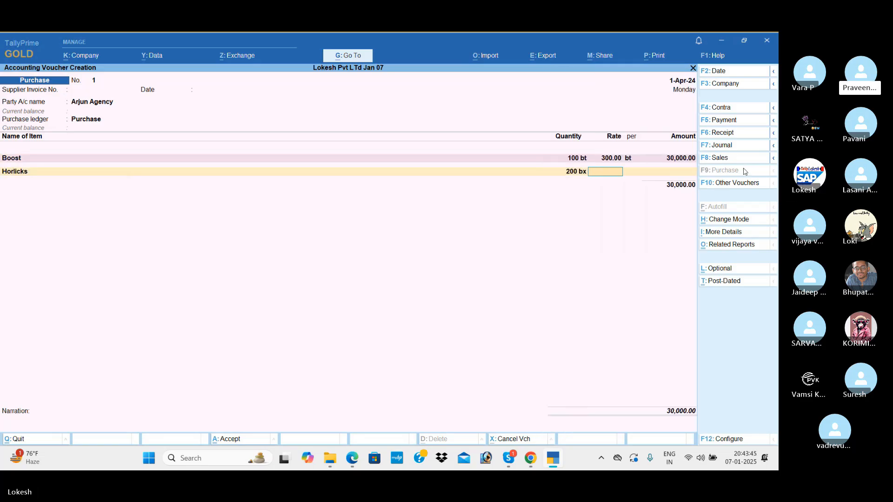
pyautogui.write('230')
pyautogui.press('Return')
pyautogui.press('Return')
pyautogui.press('Return')
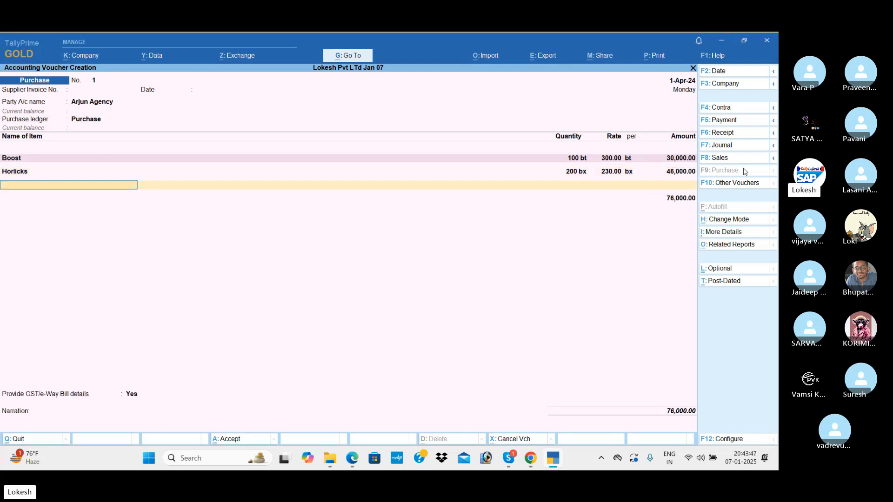
# Step: Enter Bournvita at 300 × 400 and Complan at 400 × 150, totalling 2,56,000
pyautogui.write('B')
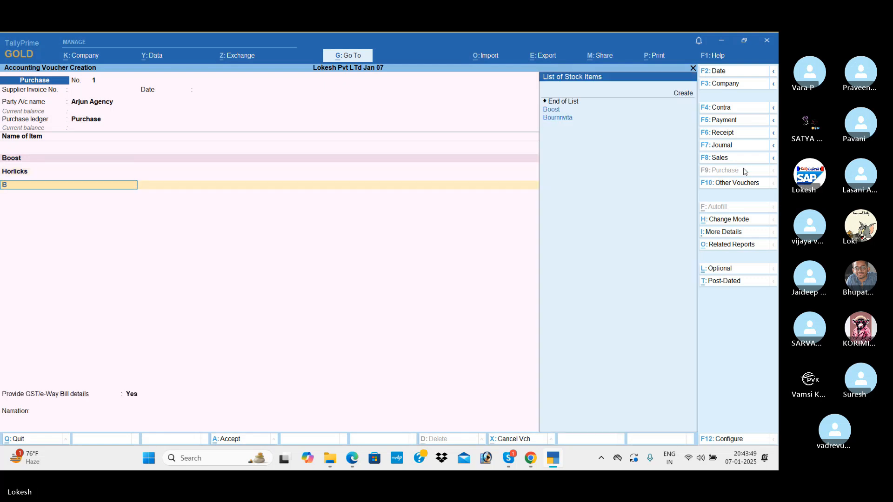
pyautogui.press('Down')
pyautogui.press('Return')
pyautogui.write('300')
pyautogui.press('Return')
pyautogui.write('400')
pyautogui.press('Return')
pyautogui.press('Return')
pyautogui.press('Return')
pyautogui.write('co')
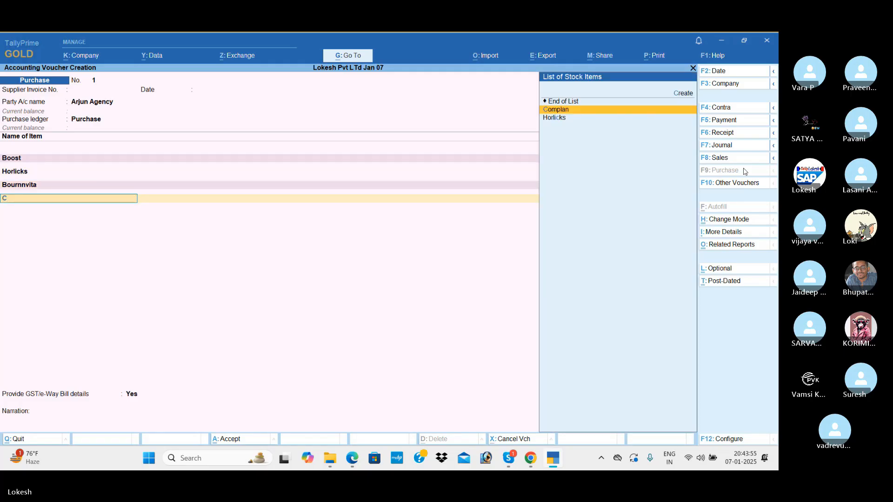
pyautogui.press('Return')
pyautogui.write('400')
pyautogui.press('Return')
pyautogui.write('150')
pyautogui.press('Return')
pyautogui.press('Return')
pyautogui.press('Return')
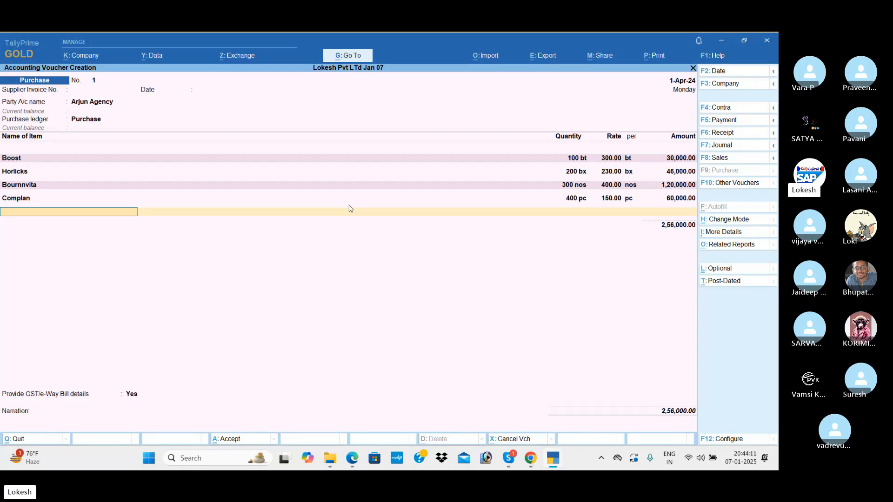
# Step: Add CGST and SGST ledgers of 22,710 each below the items
pyautogui.press('Return')
pyautogui.write('cg')
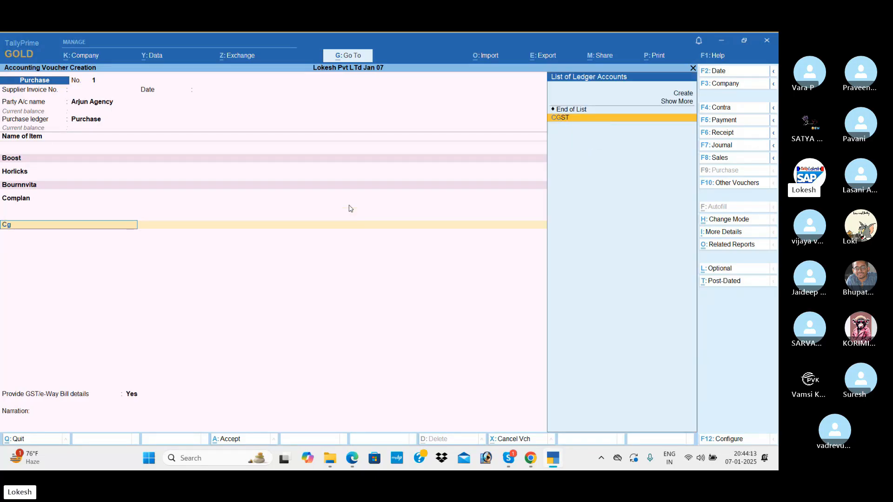
pyautogui.press('Return')
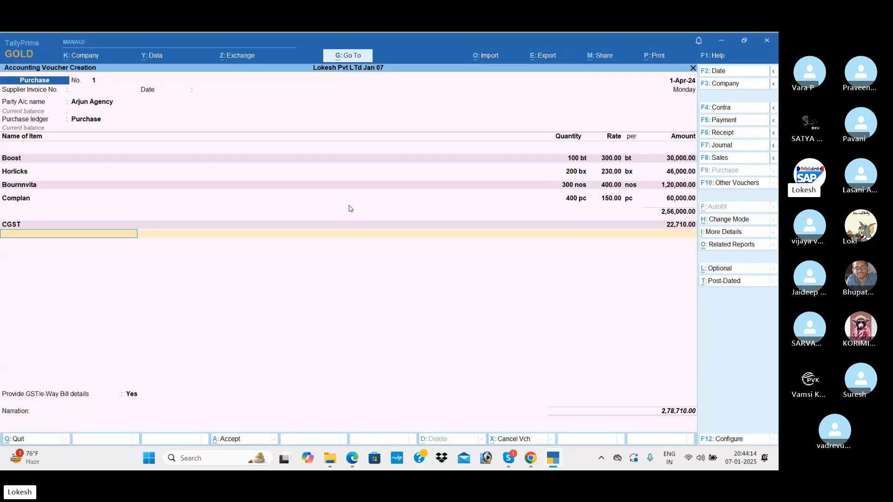
pyautogui.write('sg')
pyautogui.press('Return')
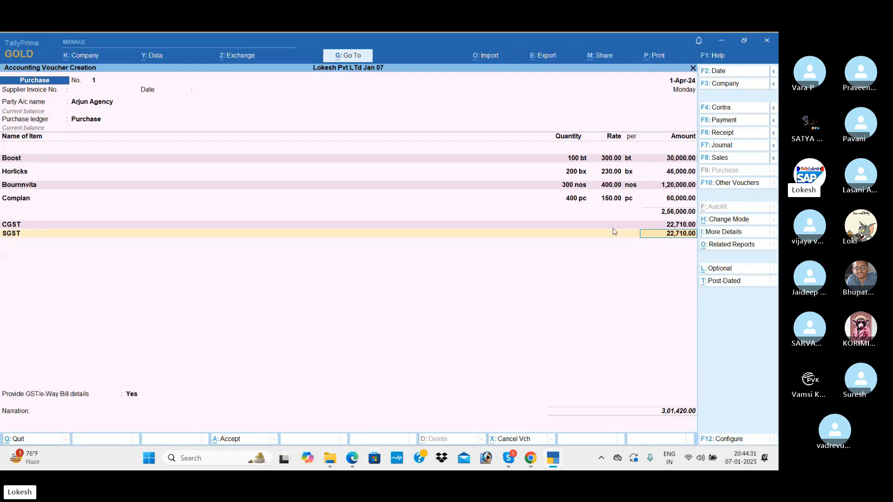
# Step: Review the purchase voucher's detailed GST tax analysis for Boost, Horlicks, Bournvita and Complan
pyautogui.click(729, 247)
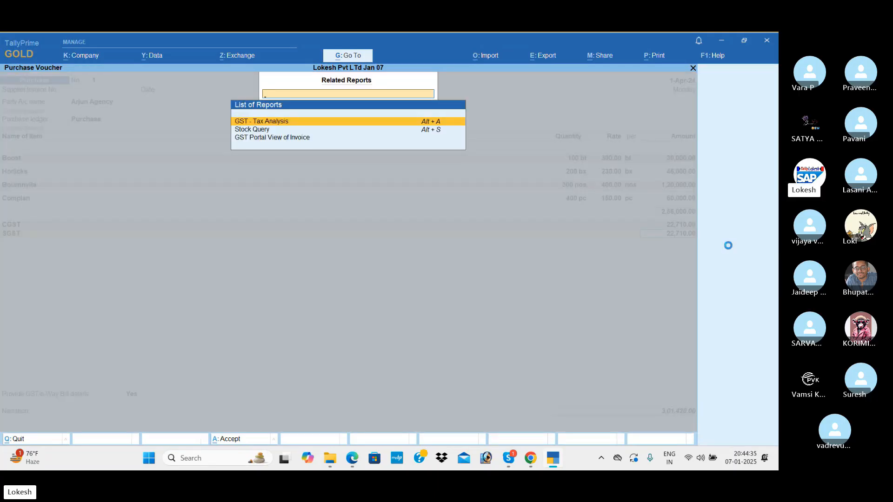
pyautogui.press('Return')
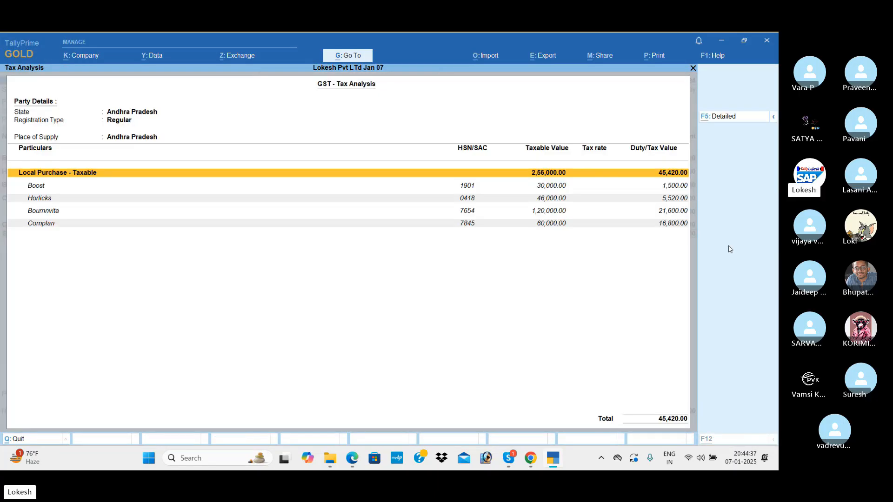
pyautogui.press('F5')
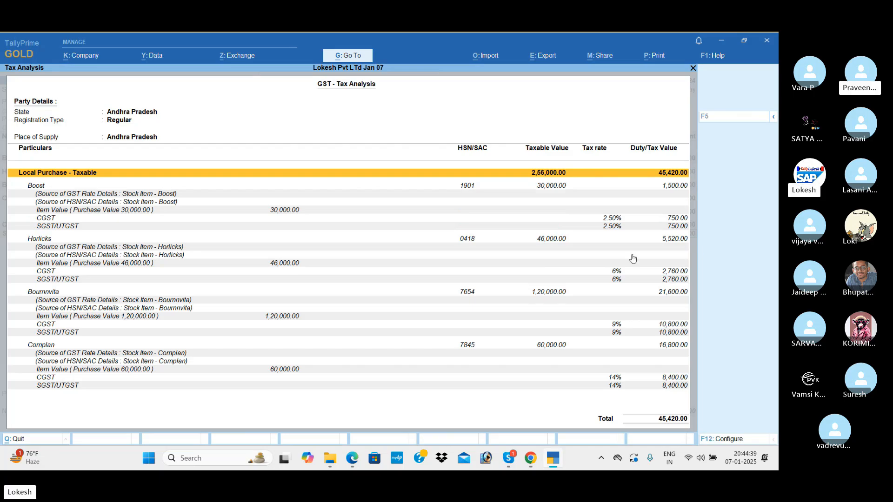
pyautogui.press('Down')
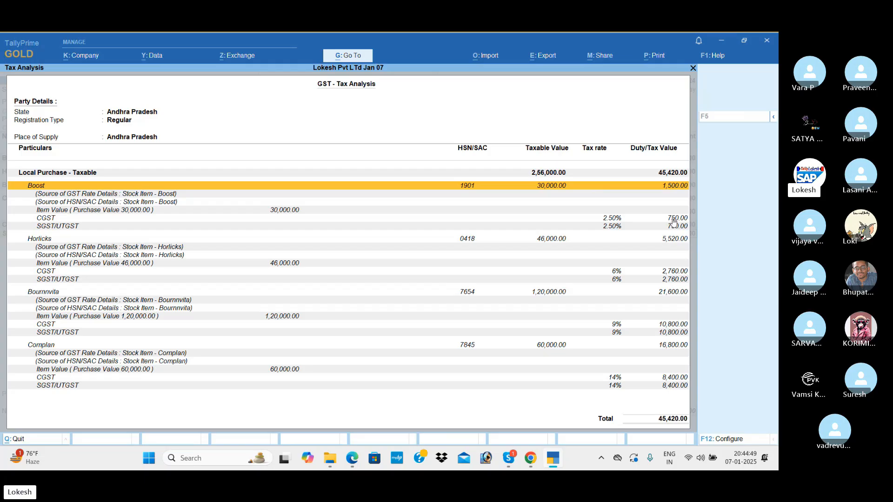
pyautogui.click(543, 242)
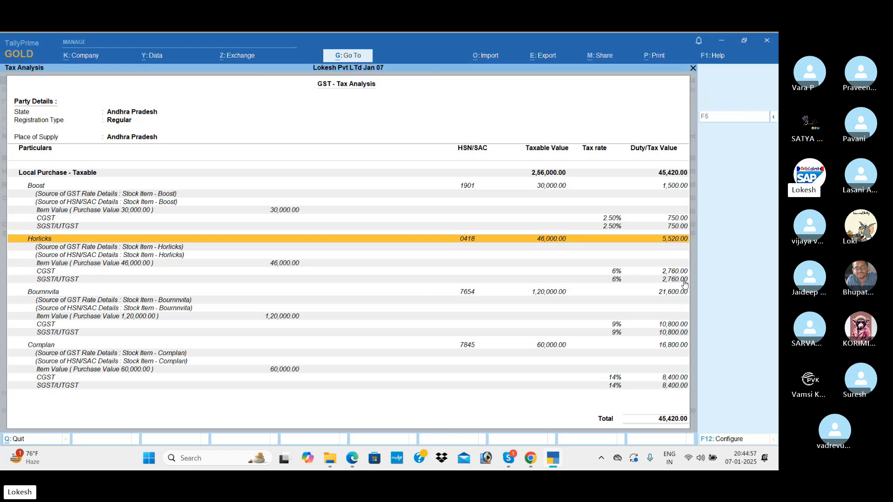
pyautogui.click(561, 293)
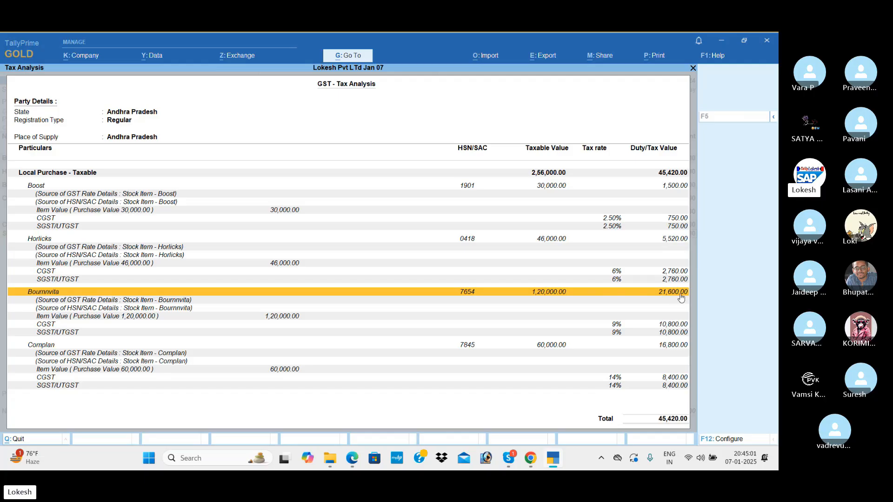
pyautogui.click(617, 327)
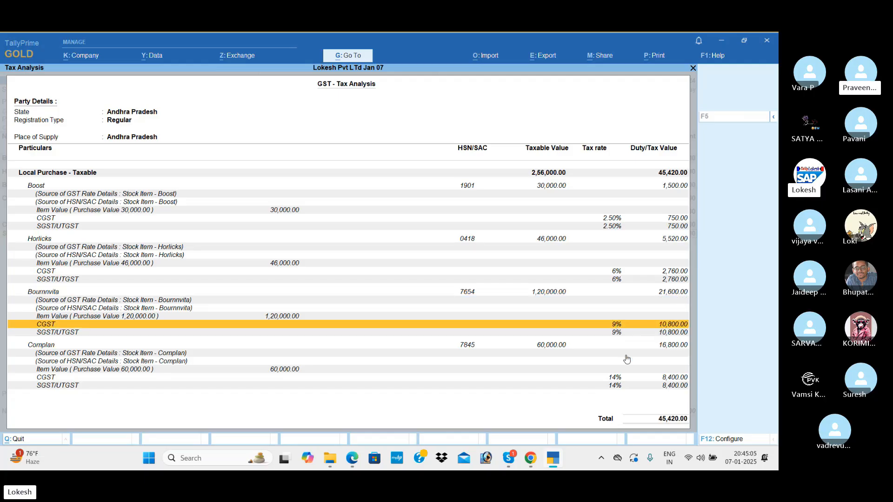
pyautogui.scroll(-5, 581, 369)
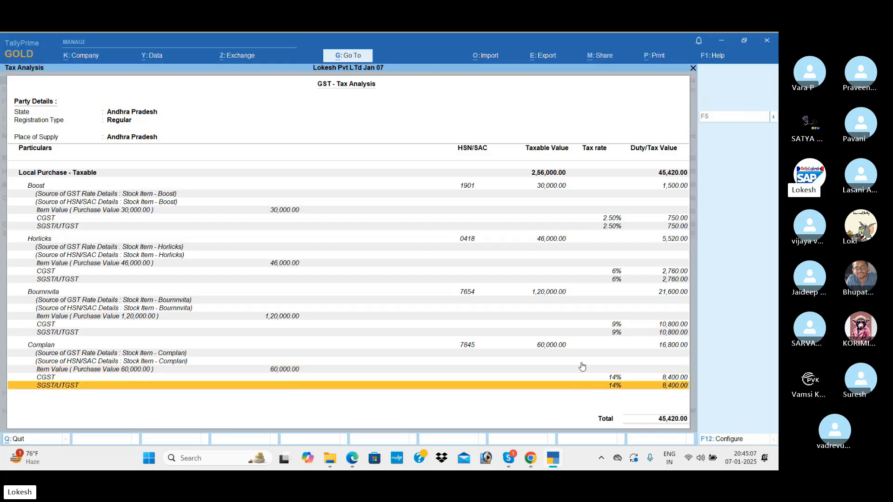
pyautogui.click(557, 346)
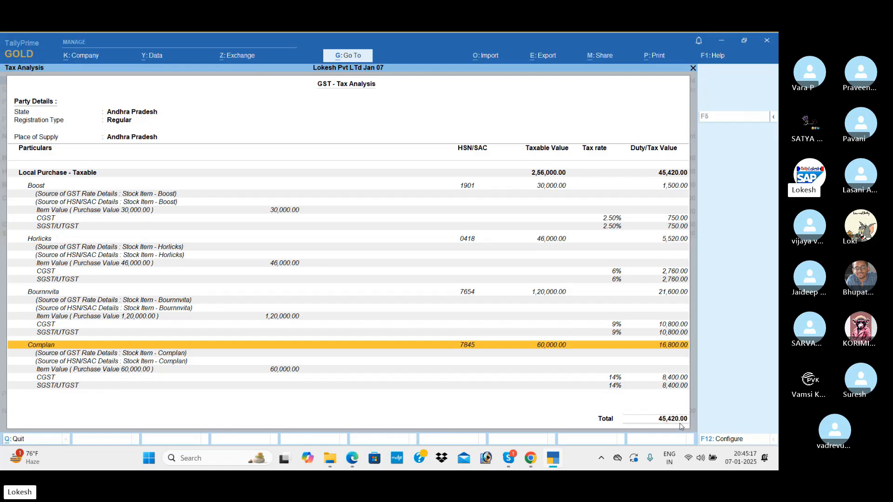
pyautogui.press('Escape')
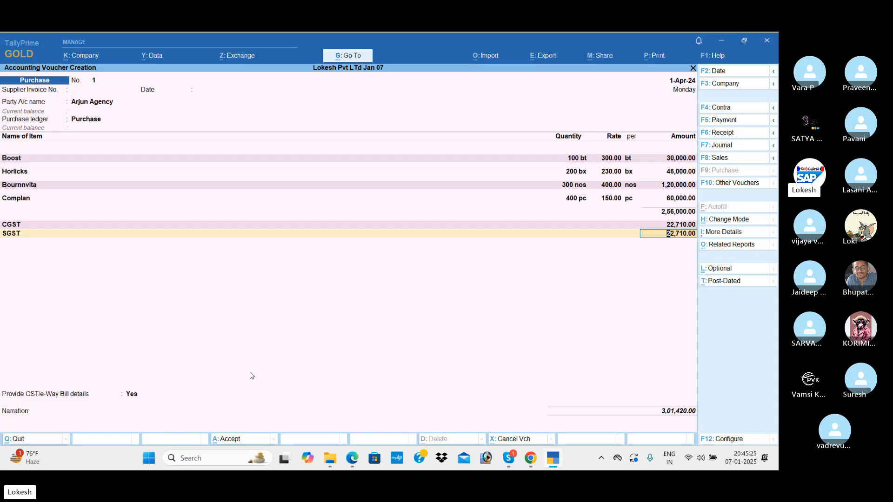
# Step: Save purchase voucher No. 1 with GST/e-Way Bill details set to No
pyautogui.press('Return')
pyautogui.press('Return')
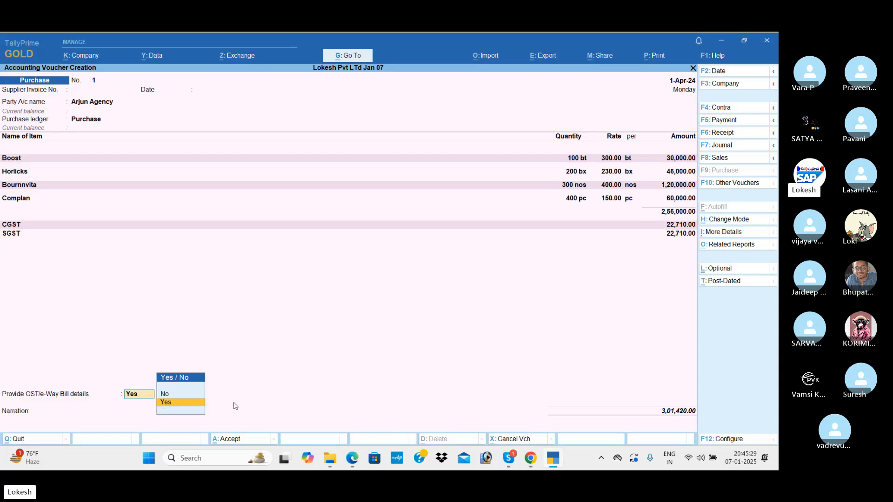
pyautogui.press('Return')
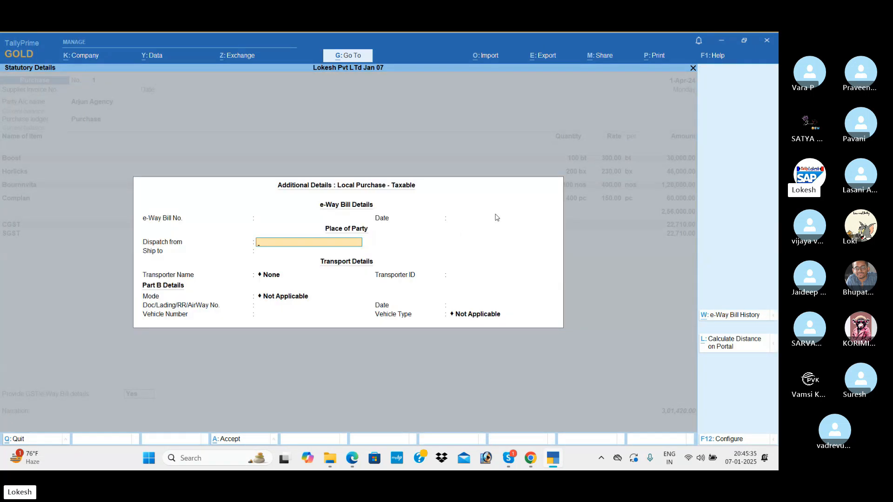
pyautogui.press('Escape')
pyautogui.press('Down')
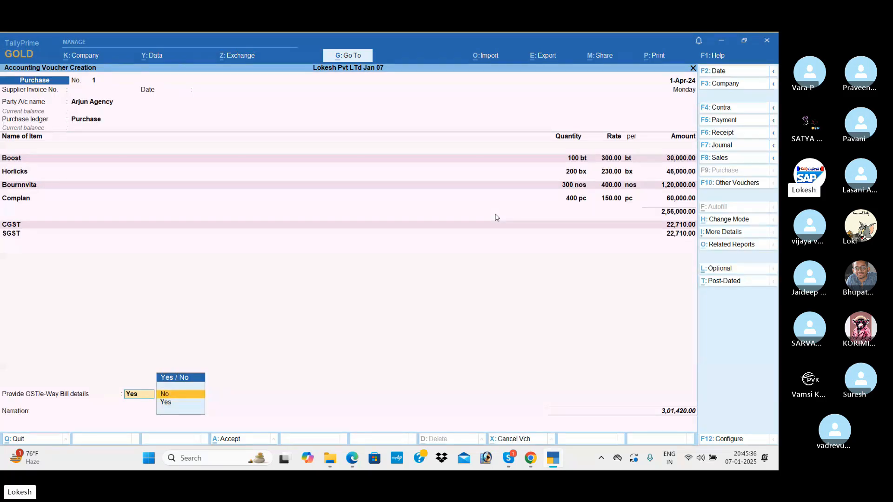
pyautogui.press('Return')
pyautogui.press('Return')
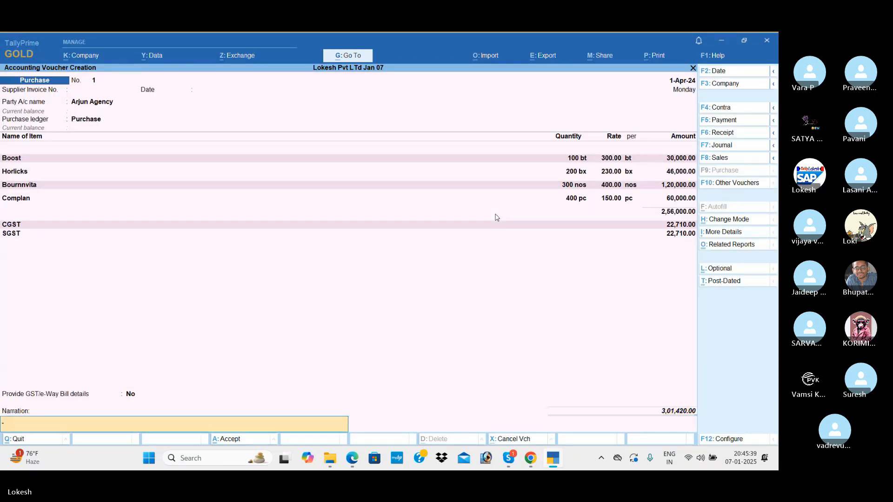
pyautogui.press('Return')
pyautogui.press('Return')
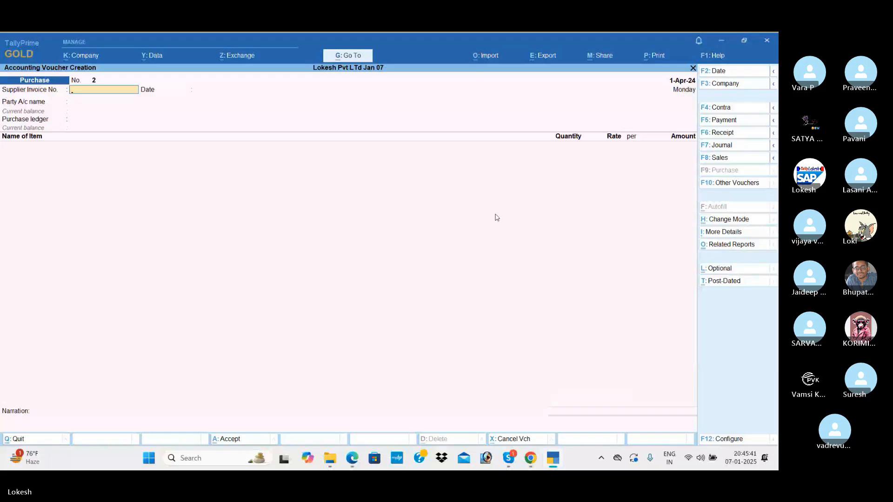
pyautogui.click(737, 160)
# Step: Bill Kumar Merchants through the Sales ledger and enter Boost at 80 × 350
pyautogui.press('Down')
pyautogui.press('Down')
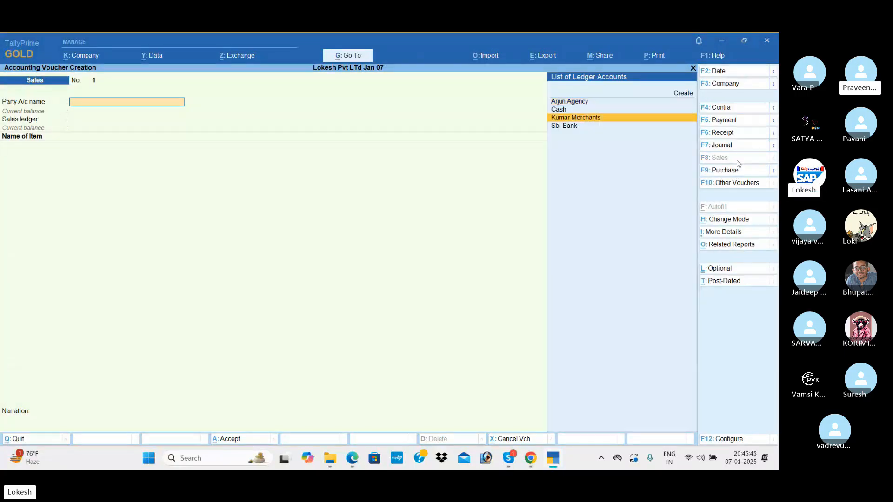
pyautogui.press('Return')
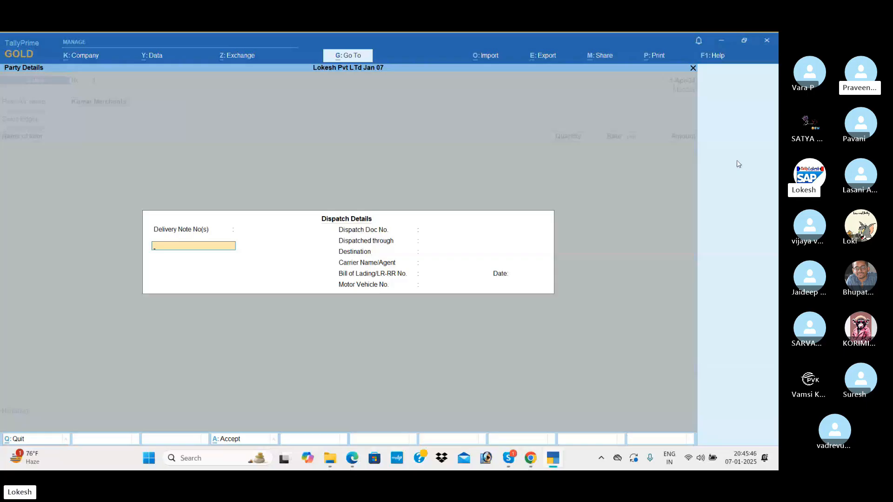
pyautogui.hotkey('ctrl', 'a')
pyautogui.press('Return')
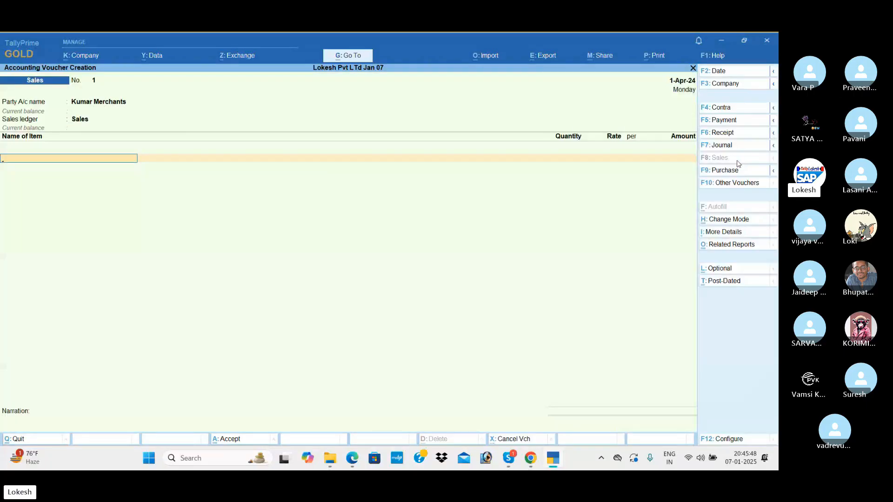
pyautogui.press('Return')
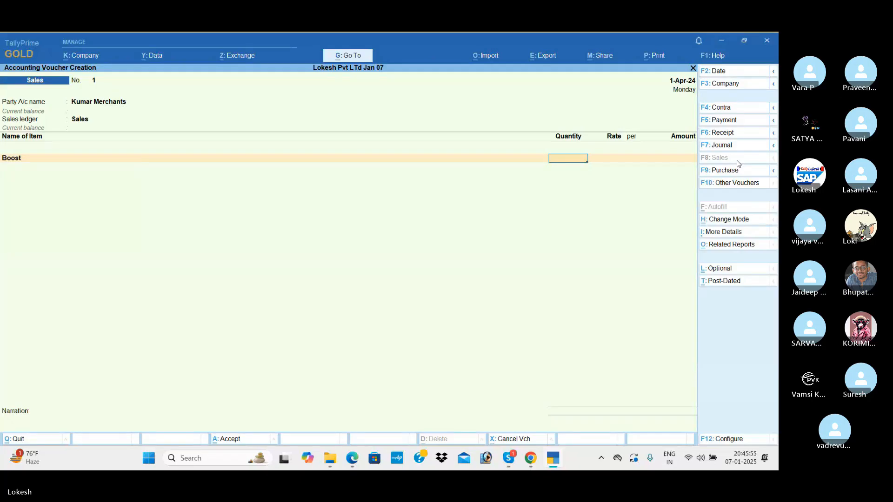
pyautogui.write('80')
pyautogui.press('Return')
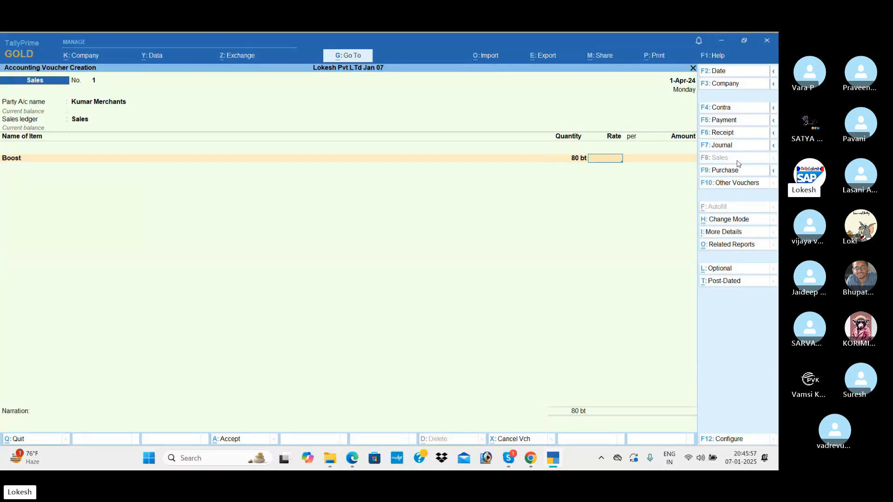
pyautogui.write('350')
pyautogui.press('Return')
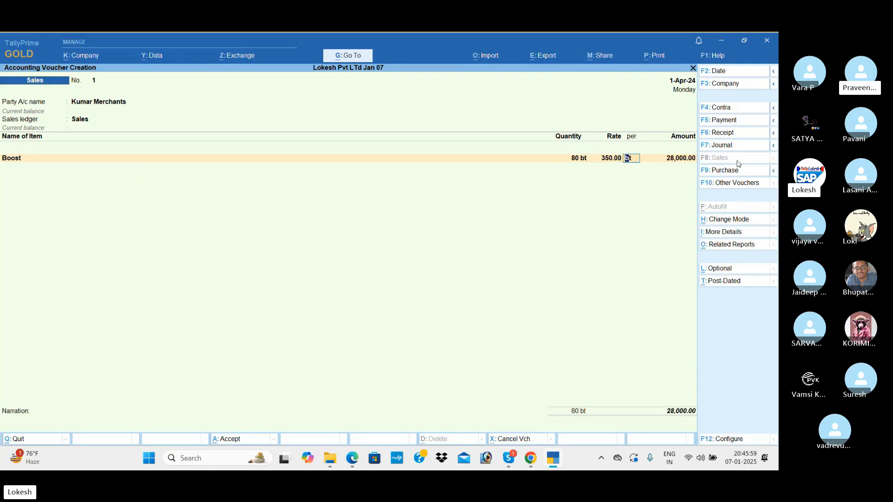
pyautogui.press('Return')
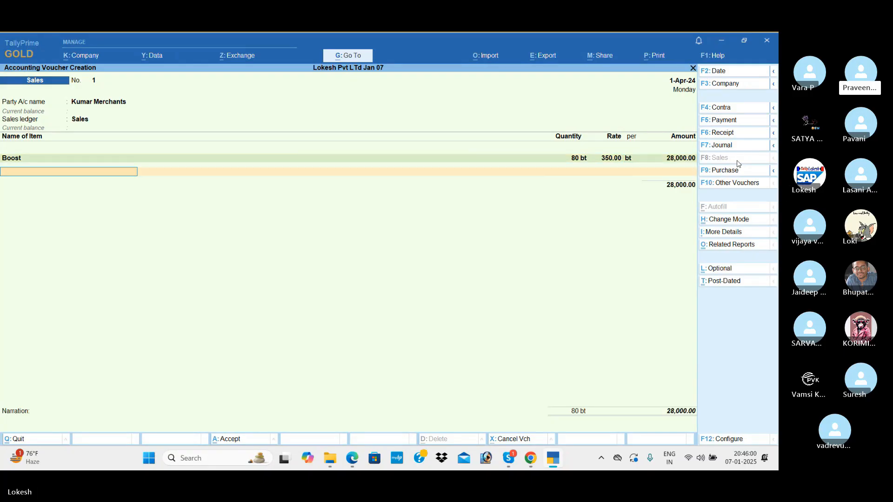
# Step: Enter Bournvita at 100 × 450 and Complan at 200 × 200
pyautogui.write('B')
pyautogui.press('Down')
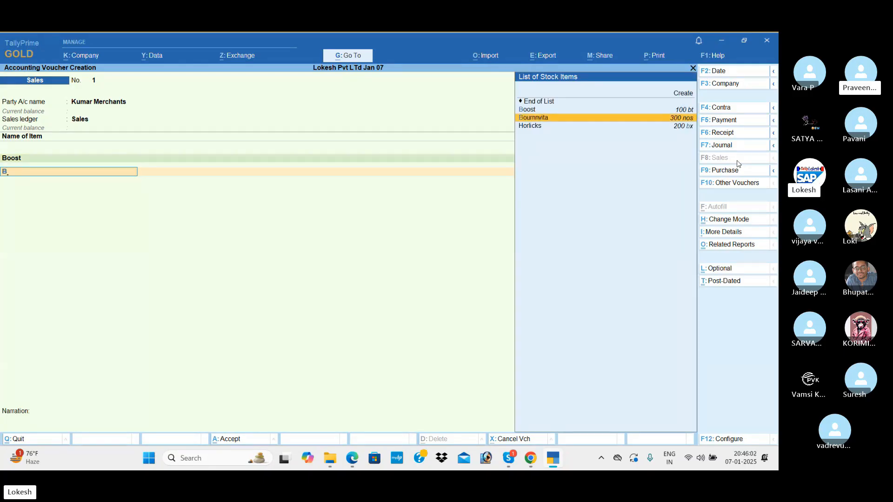
pyautogui.press('Return')
pyautogui.write('100 nos')
pyautogui.press('Return')
pyautogui.write('450')
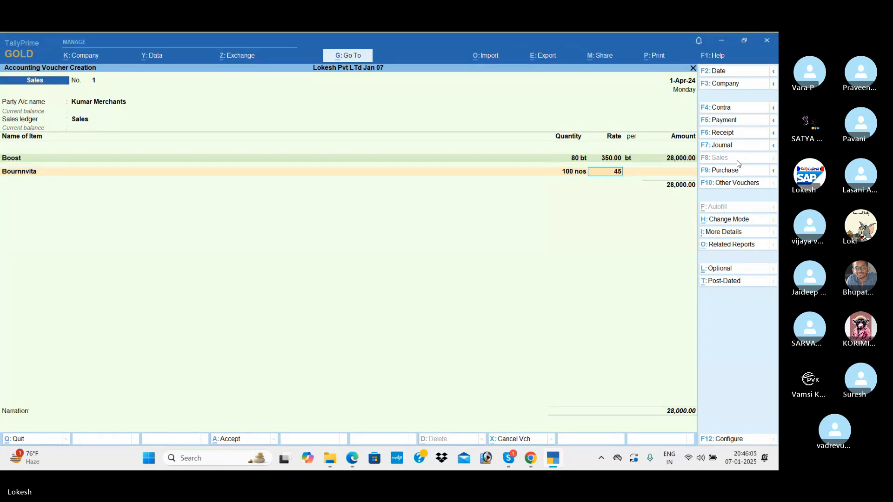
pyautogui.press('Return')
pyautogui.press('Return')
pyautogui.press('Return')
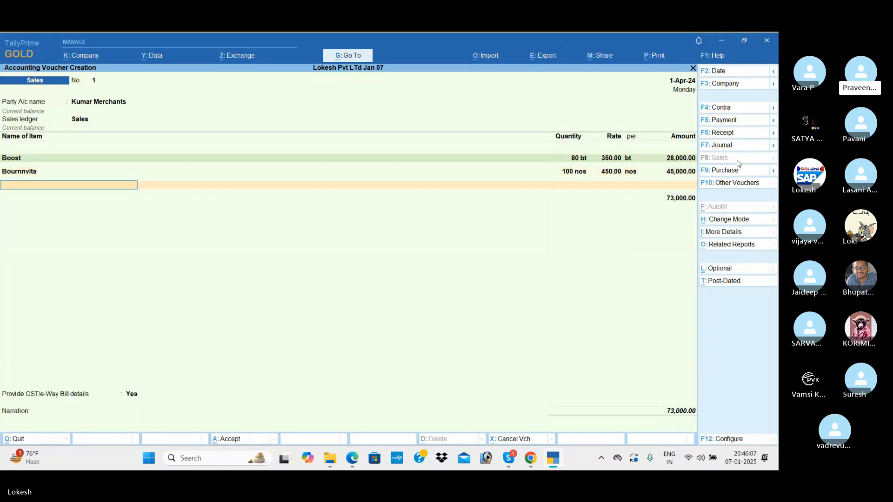
pyautogui.write('Co')
pyautogui.press('Return')
pyautogui.write('200')
pyautogui.press('Return')
pyautogui.write('20')
pyautogui.press('Return')
pyautogui.press('Return')
pyautogui.press('Return')
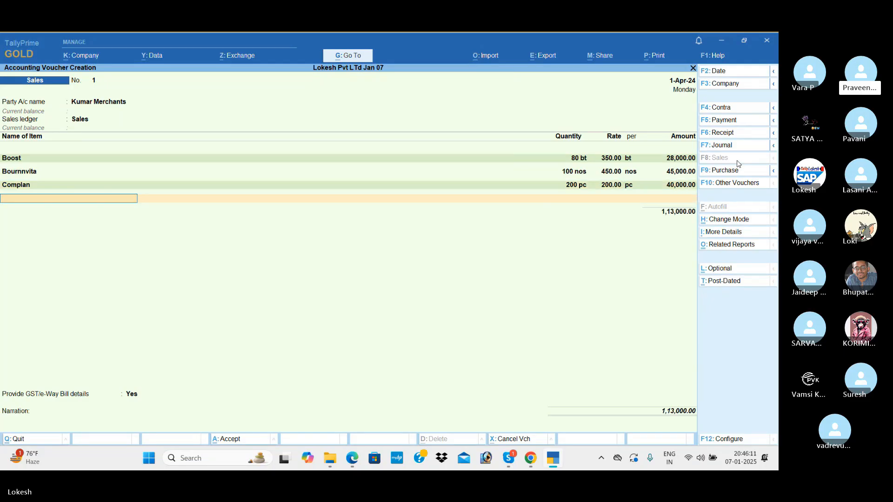
# Step: Enter Horlicks at 150 × 270, then add CGST and SGST of 12,780 each
pyautogui.write('H')
pyautogui.press('Return')
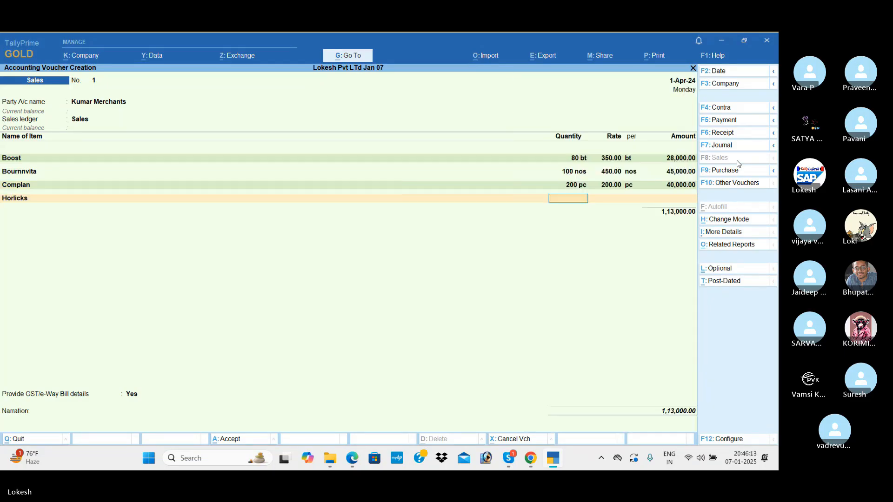
pyautogui.write('150')
pyautogui.press('Return')
pyautogui.write('270')
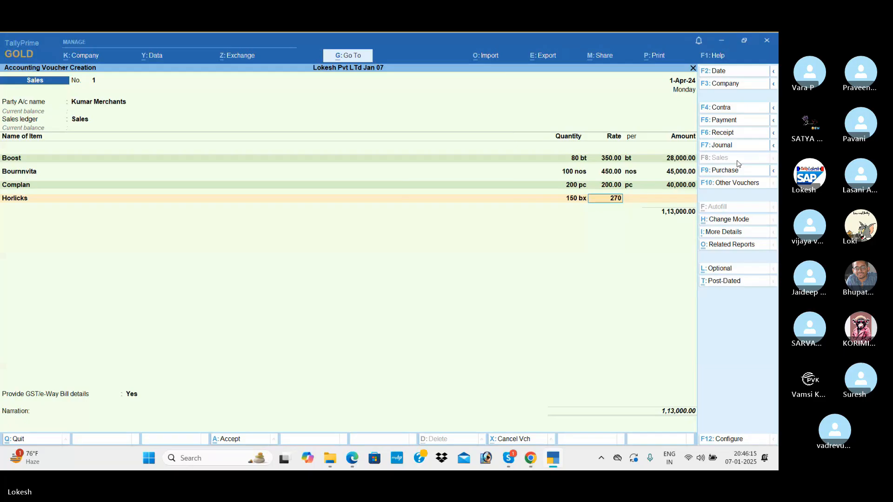
pyautogui.press('Return')
pyautogui.press('Return')
pyautogui.press('Return')
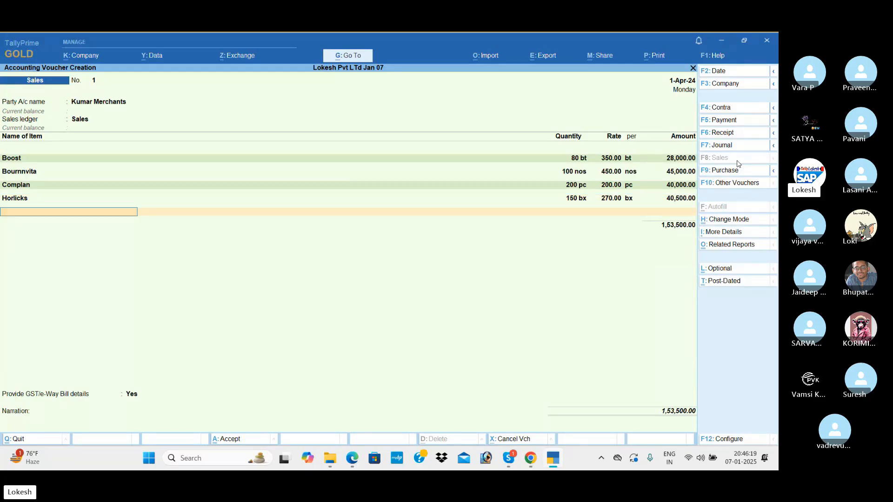
pyautogui.press('Return')
pyautogui.write('cg')
pyautogui.press('Return')
pyautogui.press('Return')
pyautogui.write('sg')
pyautogui.press('Return')
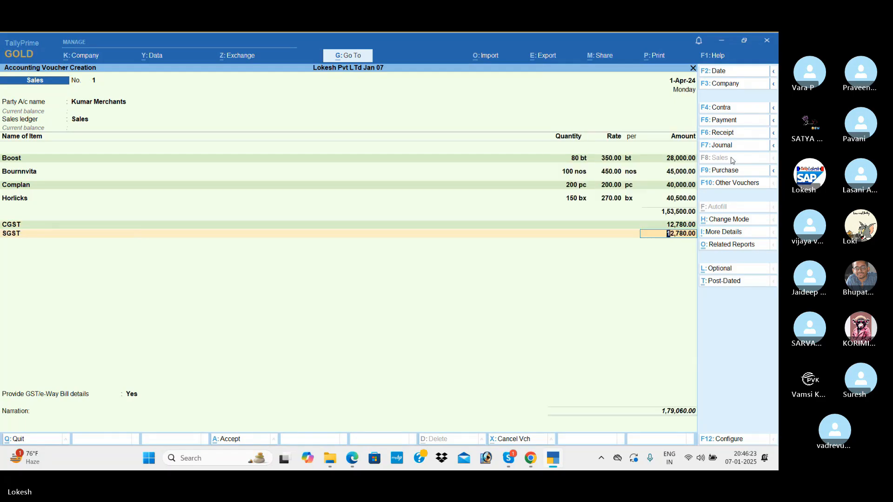
pyautogui.click(742, 245)
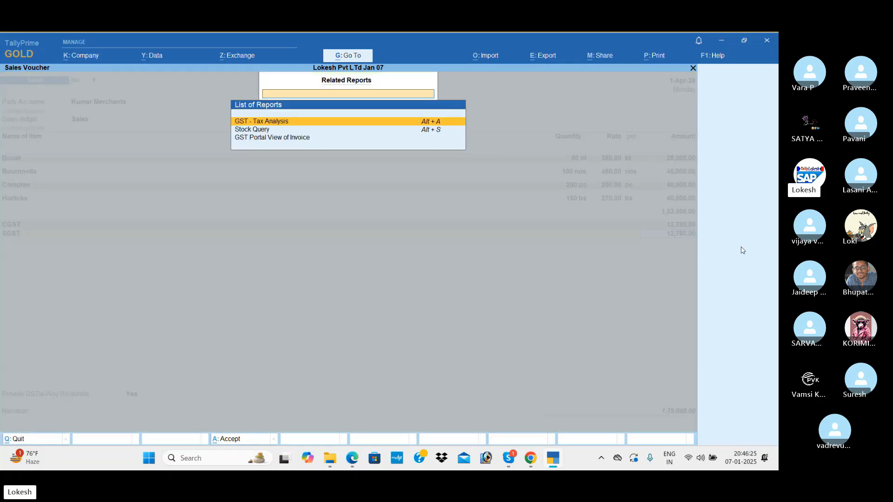
pyautogui.press('Return')
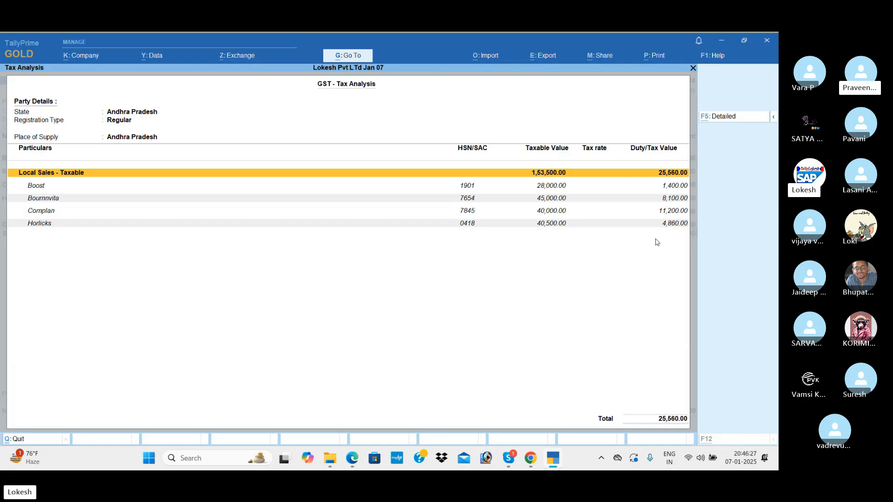
pyautogui.press('F5')
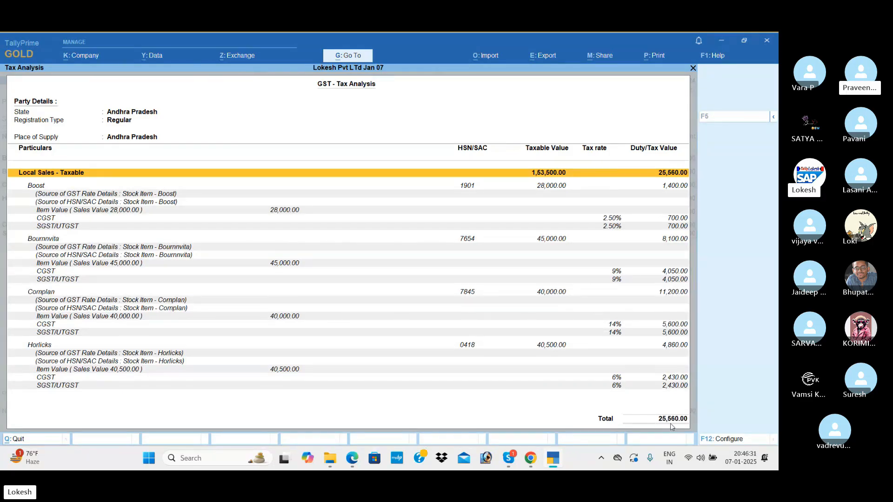
pyautogui.press('Escape')
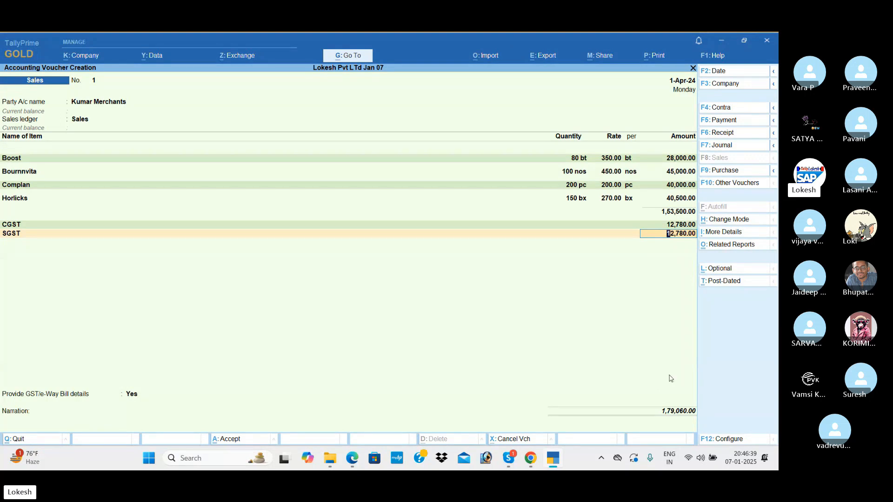
# Step: Set GST/e-Way Bill details to No, skip the narration, and save without generating an e-Way Bill
pyautogui.press('Return')
pyautogui.press('Return')
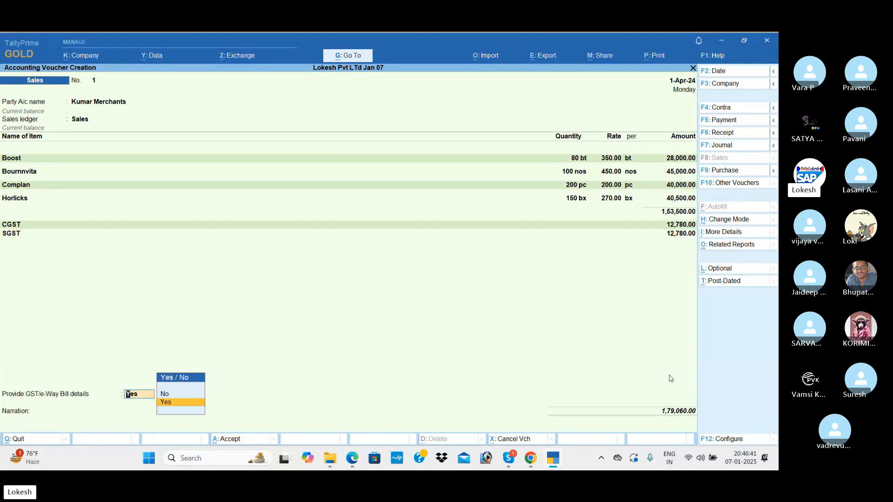
pyautogui.press('Return')
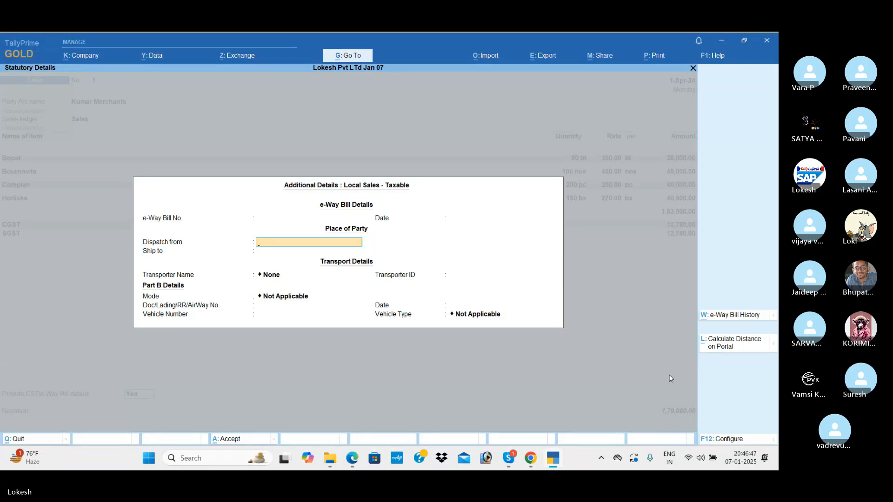
pyautogui.press('Escape')
pyautogui.press('Up')
pyautogui.press('Return')
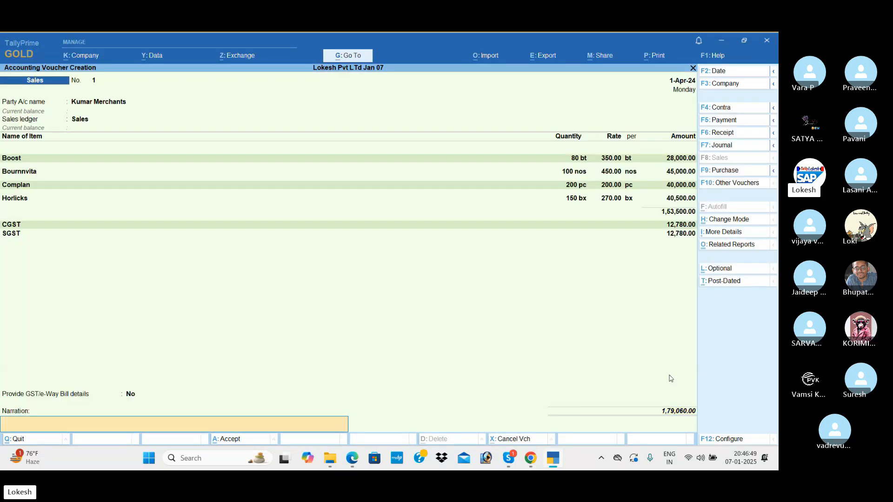
pyautogui.press('Return')
pyautogui.press('Return')
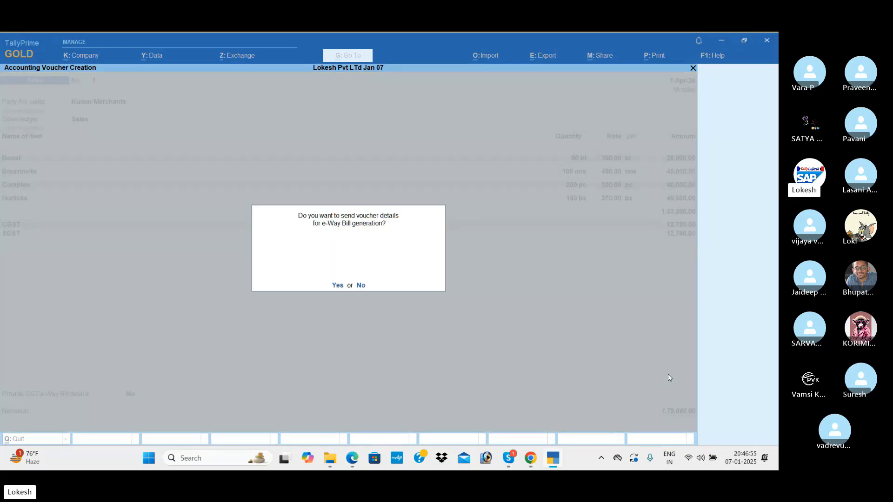
pyautogui.press('n')
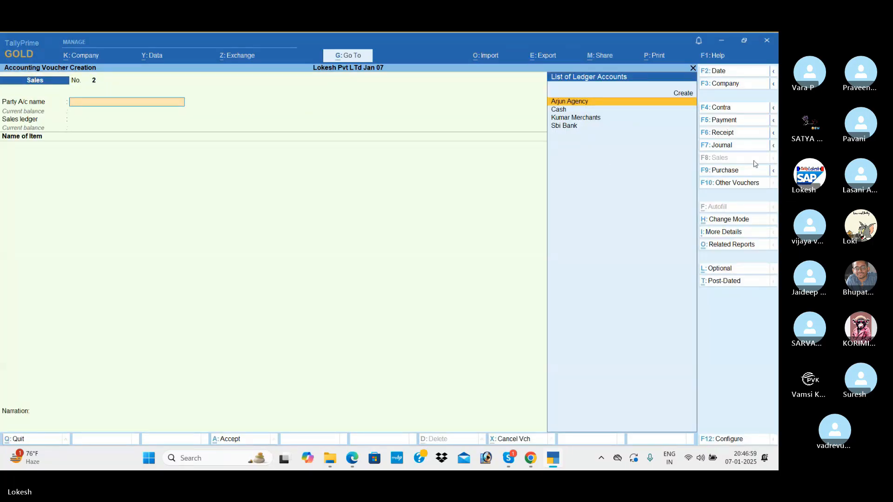
# Step: Record a 30,000 receipt from Kumar Merchants into Sbi Bank as Cheque/DD
pyautogui.click(738, 134)
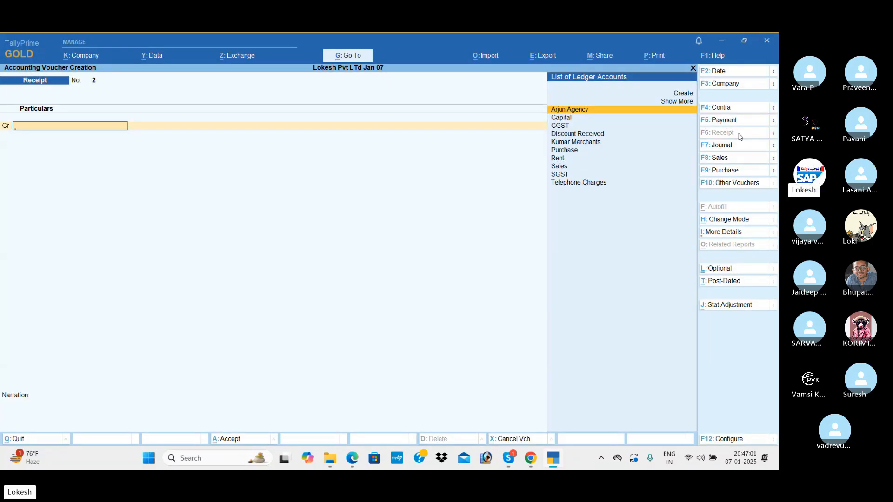
pyautogui.press('Down')
pyautogui.press('Down')
pyautogui.press('Down')
pyautogui.press('Down')
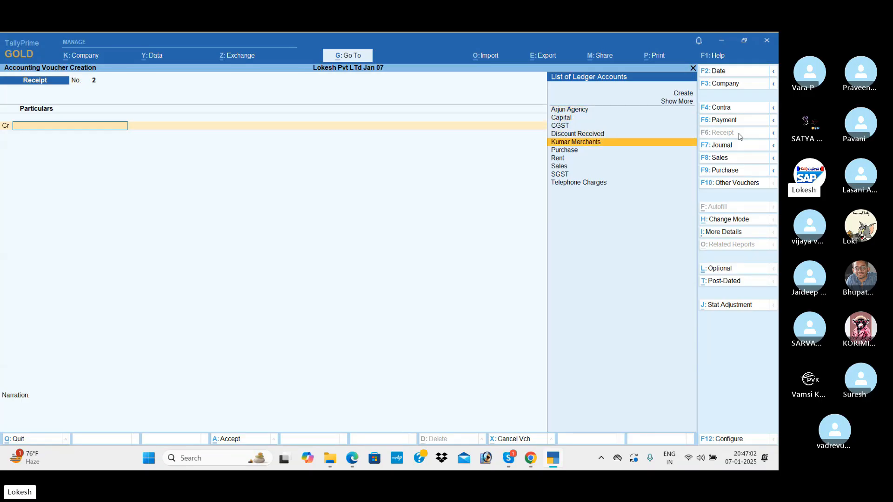
pyautogui.press('Return')
pyautogui.write('300')
pyautogui.press('Return')
pyautogui.press('Down')
pyautogui.press('Down')
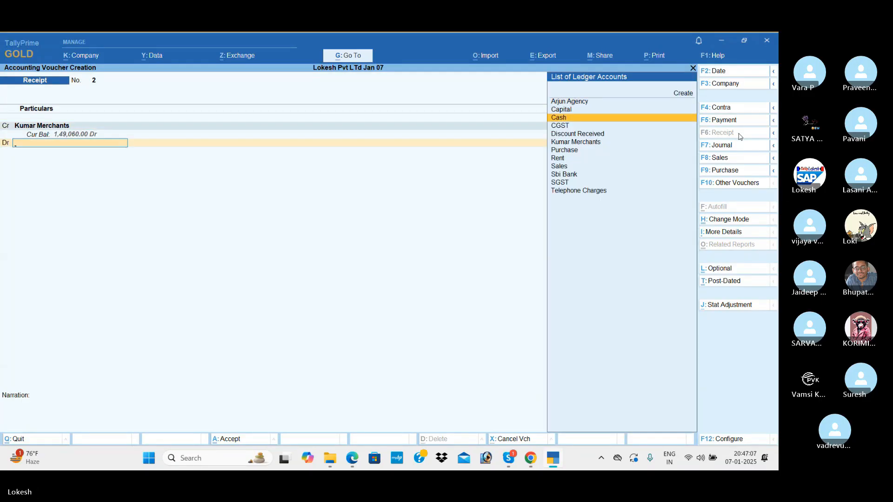
pyautogui.press('Down')
pyautogui.press('Down')
pyautogui.press('Down')
pyautogui.press('Down')
pyautogui.press('Down')
pyautogui.press('Down')
pyautogui.press('Down')
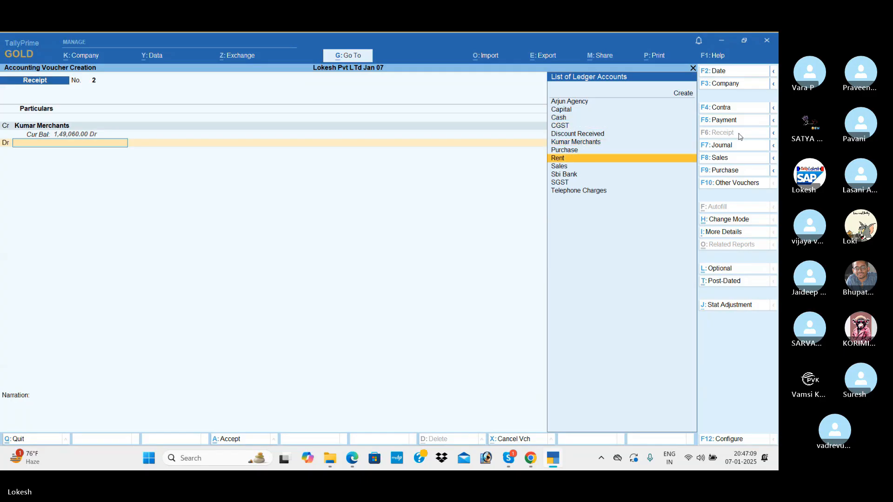
pyautogui.press('Return')
pyautogui.press('Return')
pyautogui.press('Return')
pyautogui.press('Return')
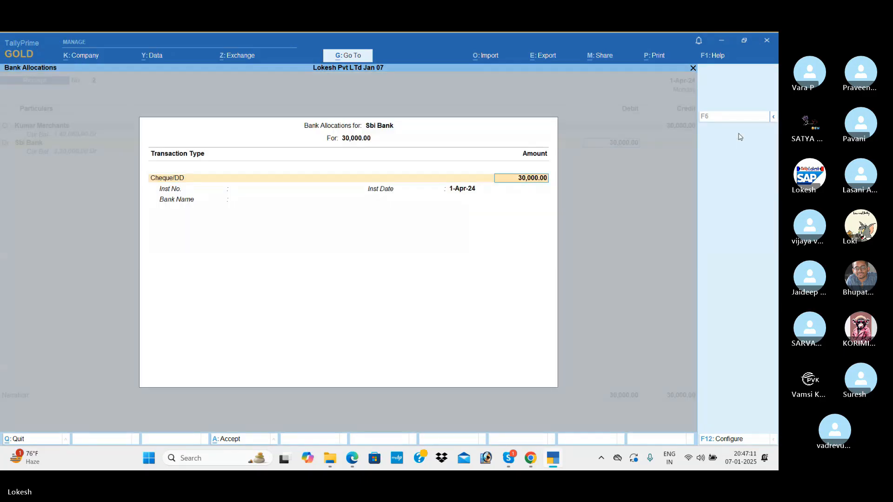
pyautogui.hotkey('ctrl', 'a')
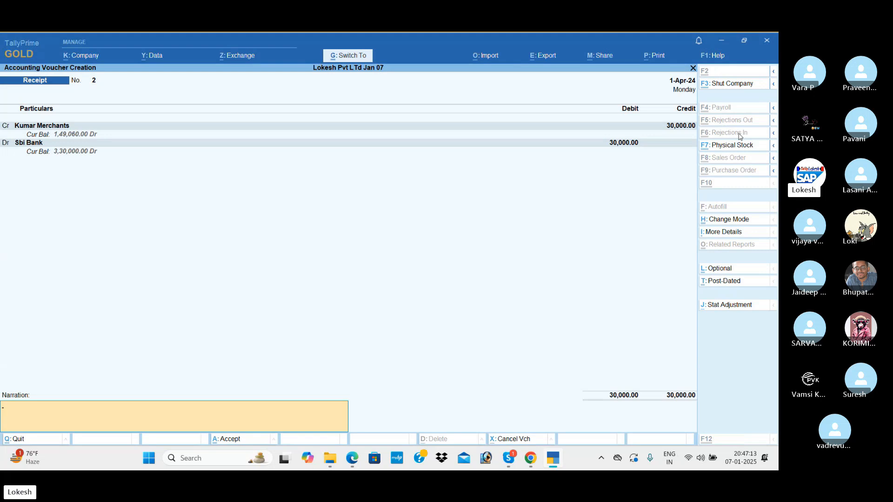
pyautogui.hotkey('ctrl', 'a')
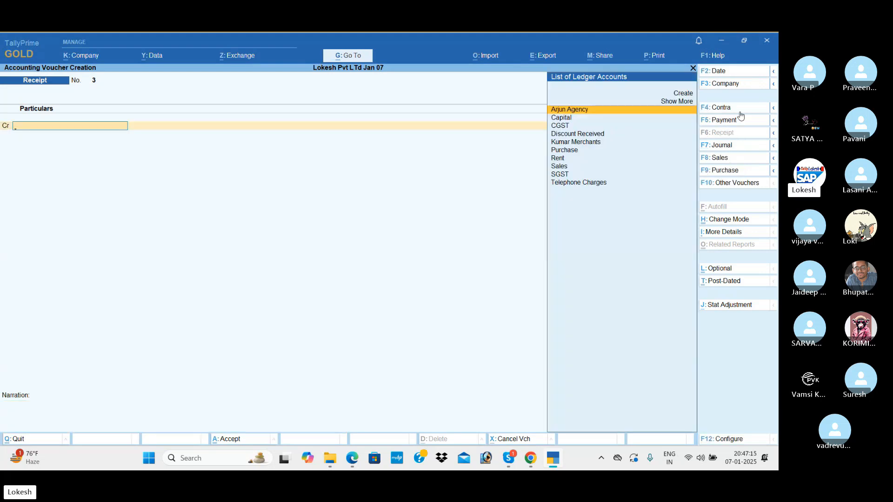
# Step: Pay Arjun Agency 20,000 from Sbi Bank and Rent 15,000 in cash
pyautogui.click(742, 121)
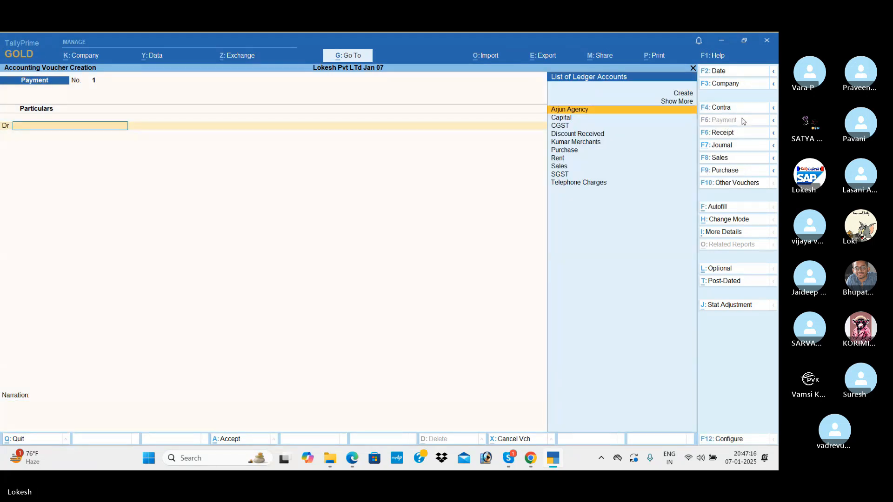
pyautogui.press('Return')
pyautogui.write('20000')
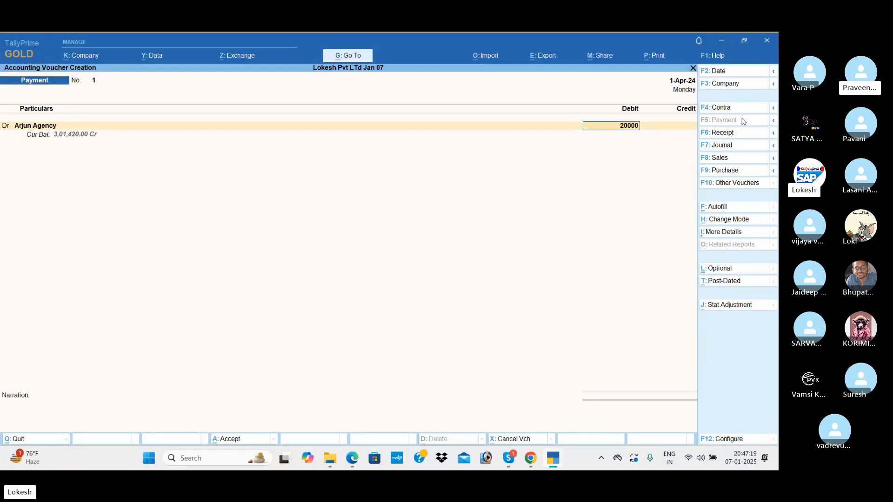
pyautogui.press('Return')
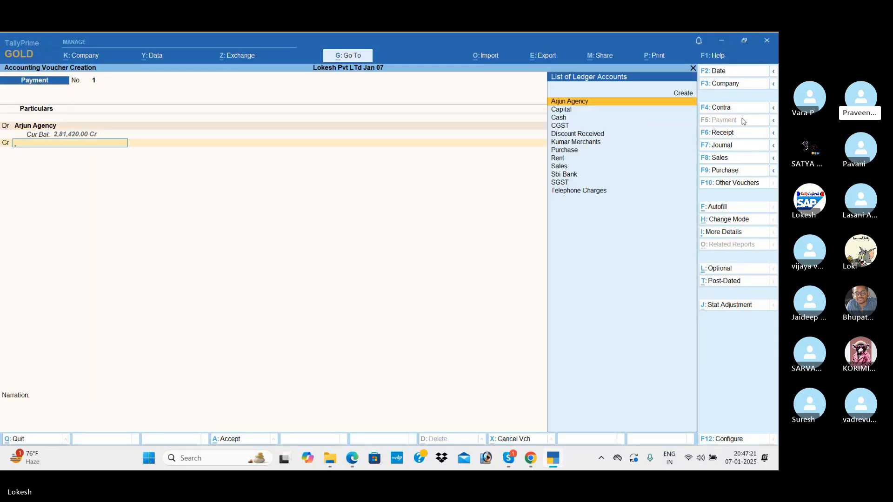
pyautogui.write('sb')
pyautogui.press('Return')
pyautogui.press('Return')
pyautogui.press('Return')
pyautogui.press('Return')
pyautogui.press('Return')
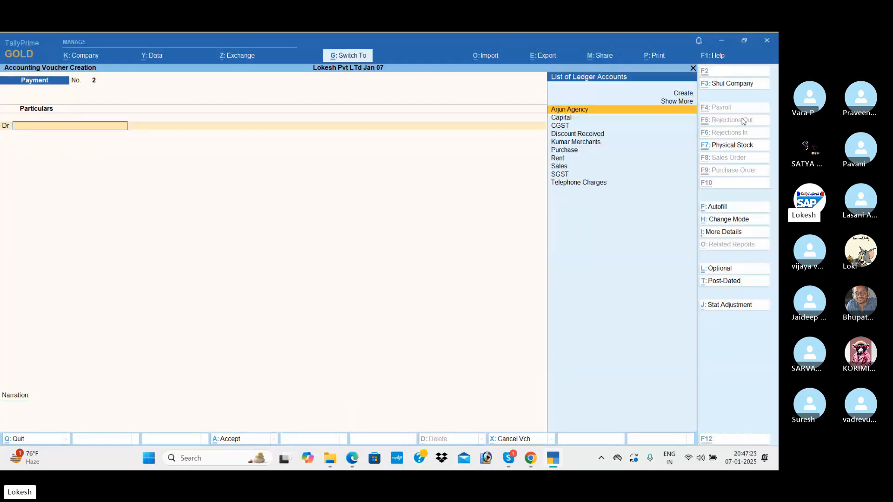
pyautogui.write('re')
pyautogui.press('Return')
pyautogui.write('15,000')
pyautogui.press('Return')
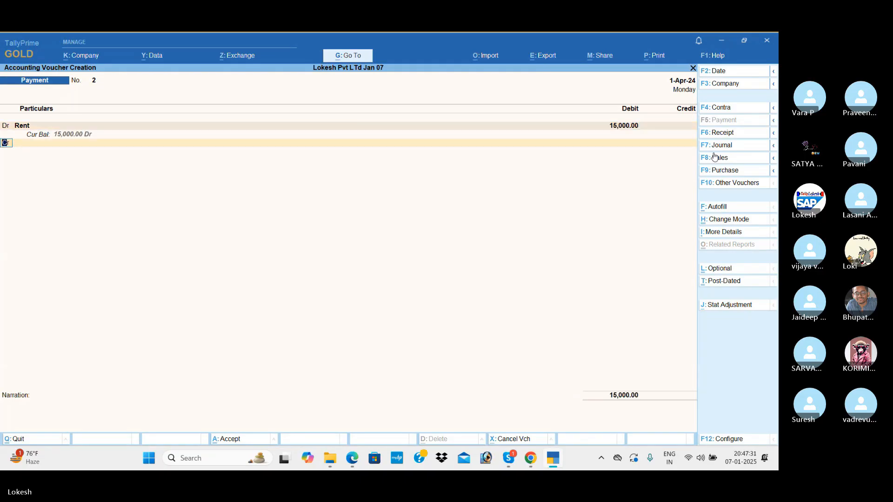
pyautogui.press('Return')
pyautogui.press('Down')
pyautogui.press('Down')
pyautogui.press('Return')
pyautogui.press('Return')
pyautogui.press('Return')
pyautogui.press('Return')
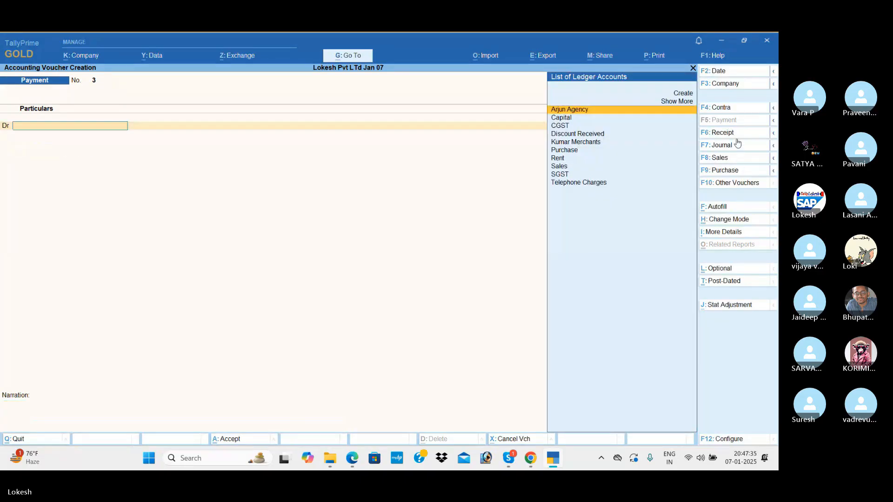
# Step: Receive 20,000 Discount Received into Cash with a Receipt voucher
pyautogui.click(736, 136)
pyautogui.write('d')
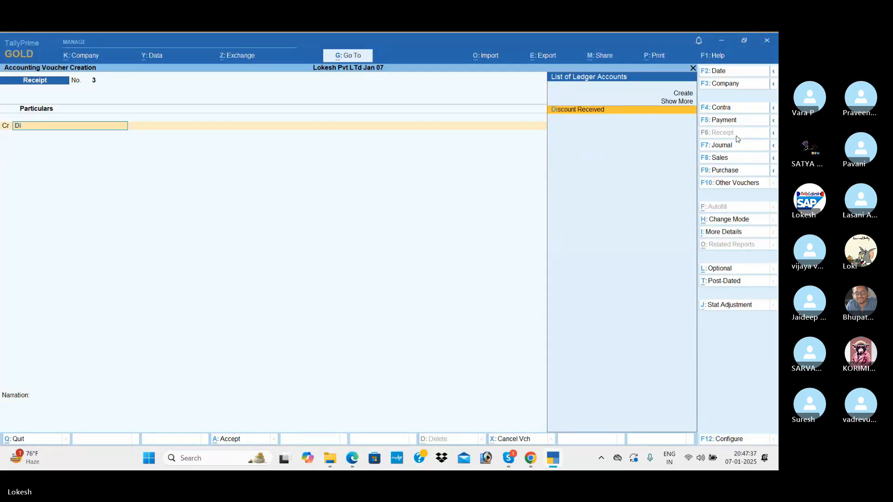
pyautogui.press('Return')
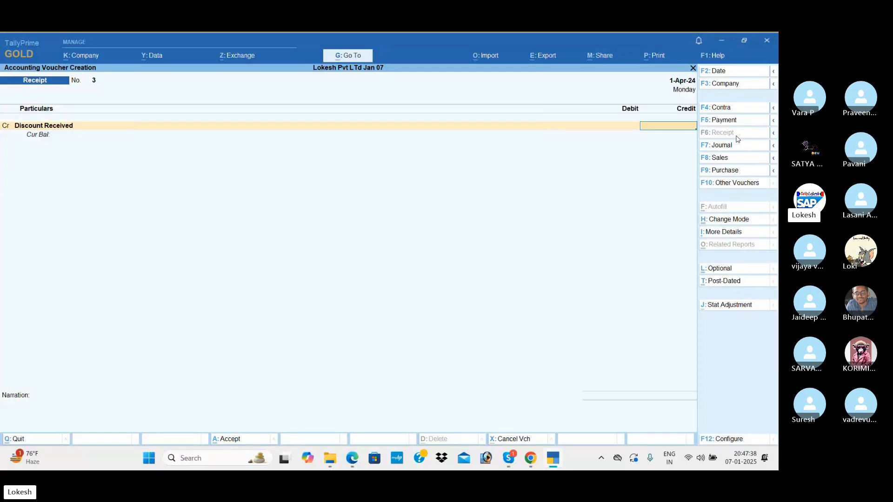
pyautogui.press('Return')
pyautogui.press('Down')
pyautogui.press('Down')
pyautogui.press('Down')
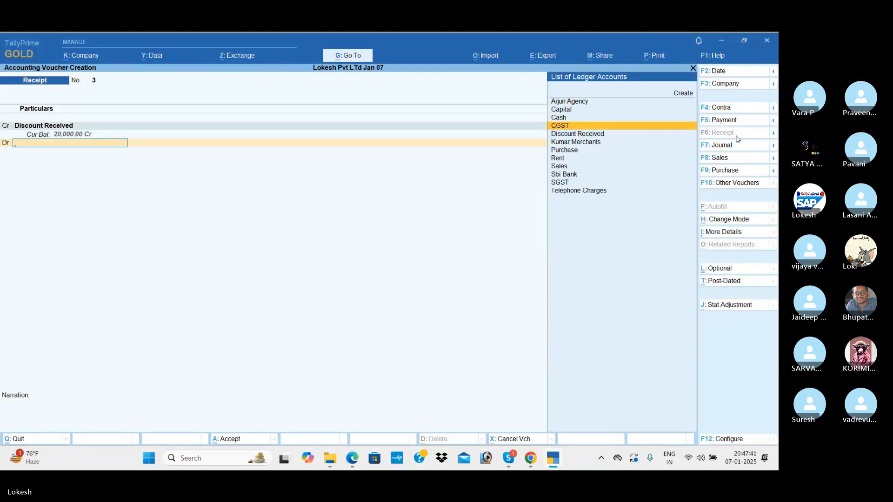
pyautogui.press('Up')
pyautogui.press('Return')
pyautogui.press('Return')
# Step: Pay Telephone Charges 5,000 in cash and return to the Gateway of Tally
pyautogui.press('Return')
pyautogui.press('Return')
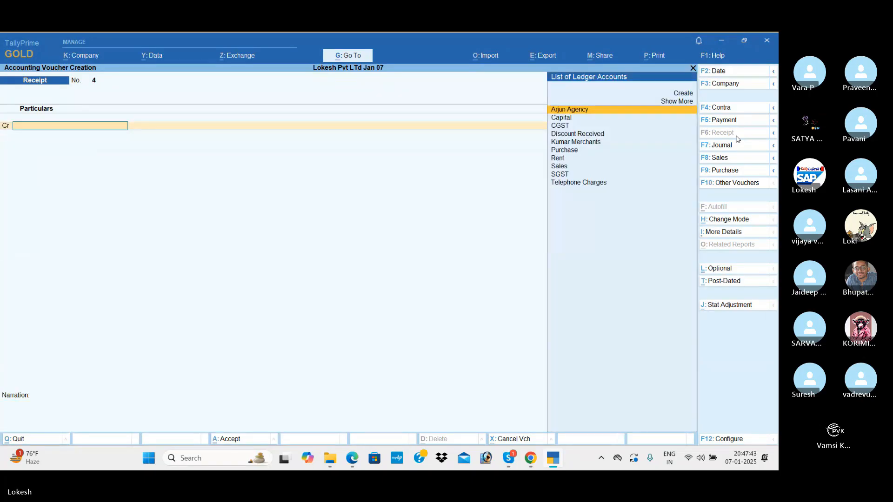
pyautogui.click(732, 120)
pyautogui.write('te')
pyautogui.press('Return')
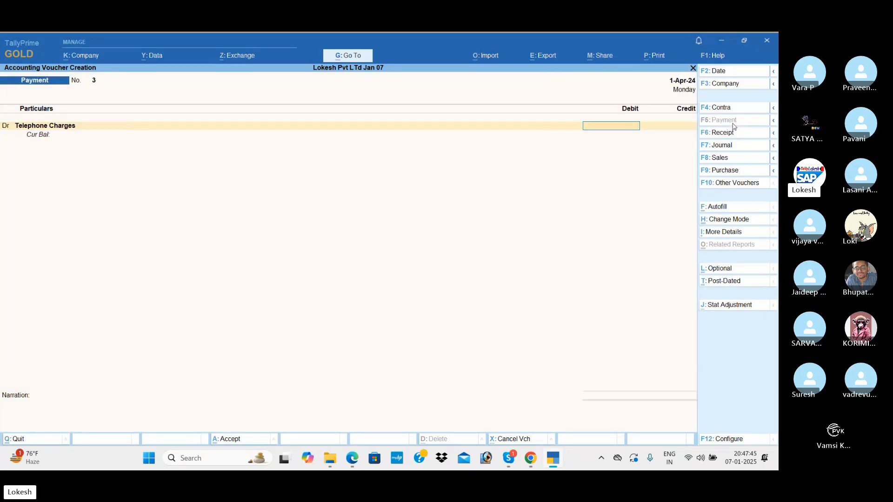
pyautogui.write('5000')
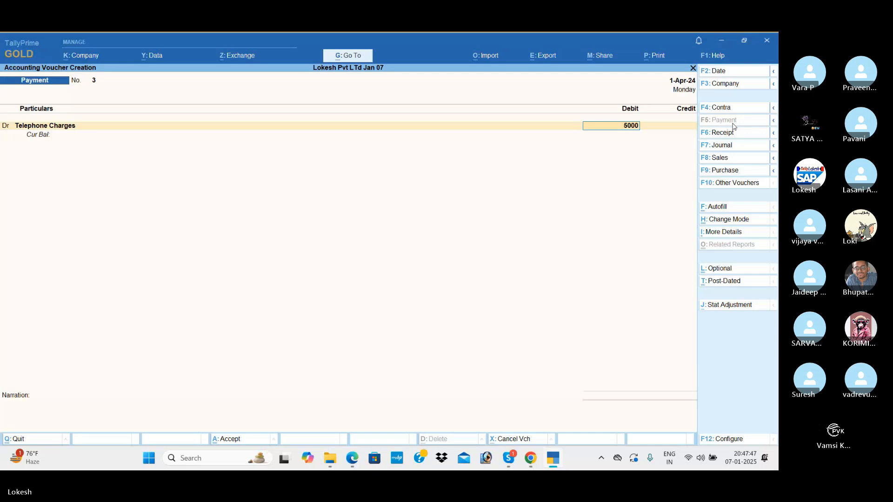
pyautogui.press('Return')
pyautogui.press('Down')
pyautogui.press('Return')
pyautogui.press('Return')
pyautogui.press('Return')
pyautogui.press('Return')
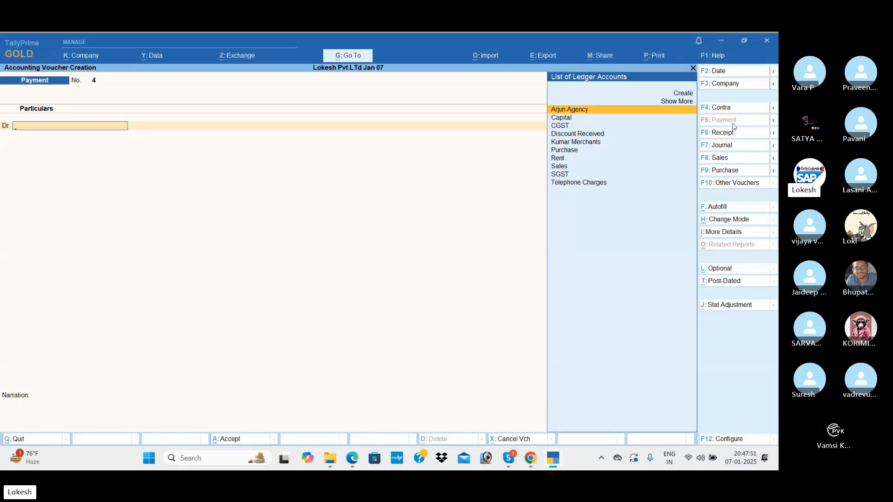
pyautogui.press('Escape')
pyautogui.press('Down')
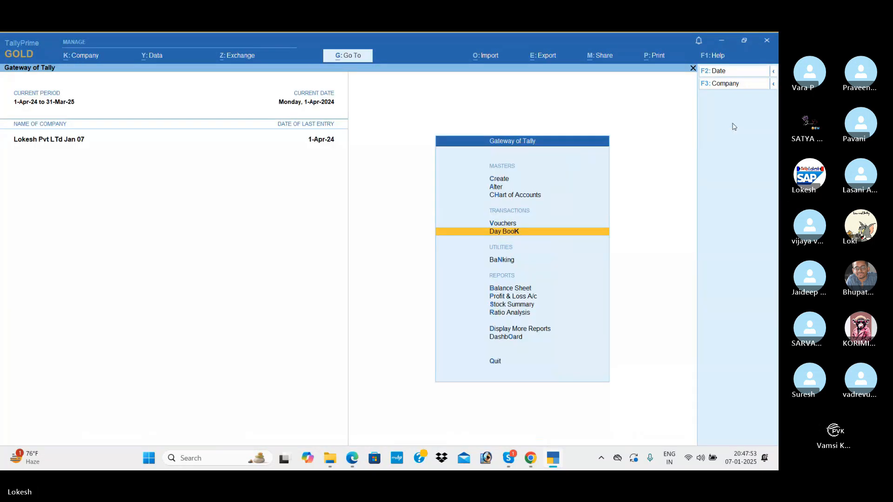
# Step: Browse the Day Book entries and the detailed Profit & Loss account down to Nett Profit
pyautogui.press('Return')
pyautogui.press('Down')
pyautogui.press('Down')
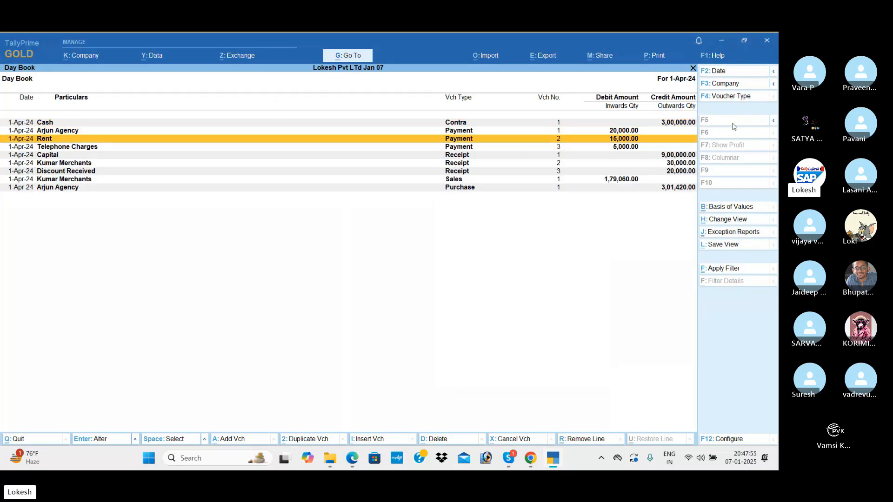
pyautogui.press('Down')
pyautogui.press('Down')
pyautogui.press('Down')
pyautogui.press('Escape')
pyautogui.press('Down')
pyautogui.press('Down')
pyautogui.press('Down')
pyautogui.press('Return')
pyautogui.hotkey('alt', 'F5')
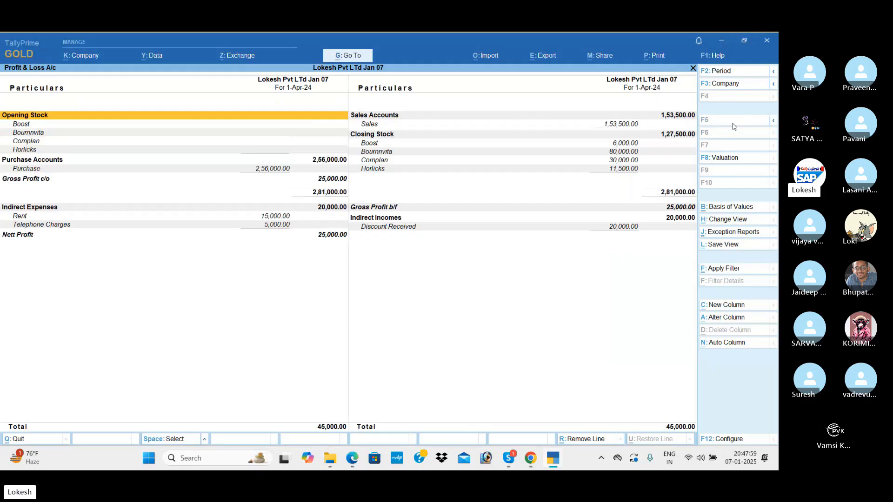
pyautogui.press('Down')
pyautogui.press('Down')
pyautogui.press('Down')
pyautogui.press('Down')
pyautogui.press('Down')
pyautogui.press('Down')
pyautogui.press('Down')
pyautogui.press('Down')
pyautogui.press('Down')
pyautogui.press('Down')
pyautogui.press('Down')
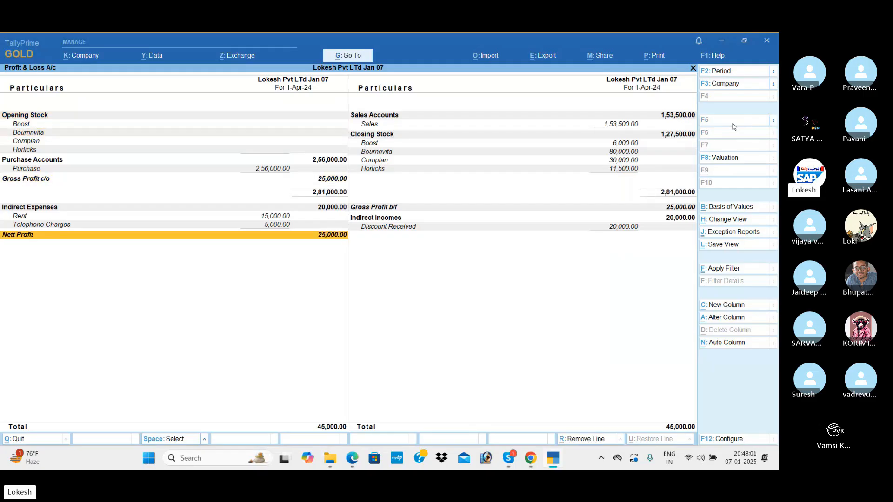
pyautogui.press('Escape')
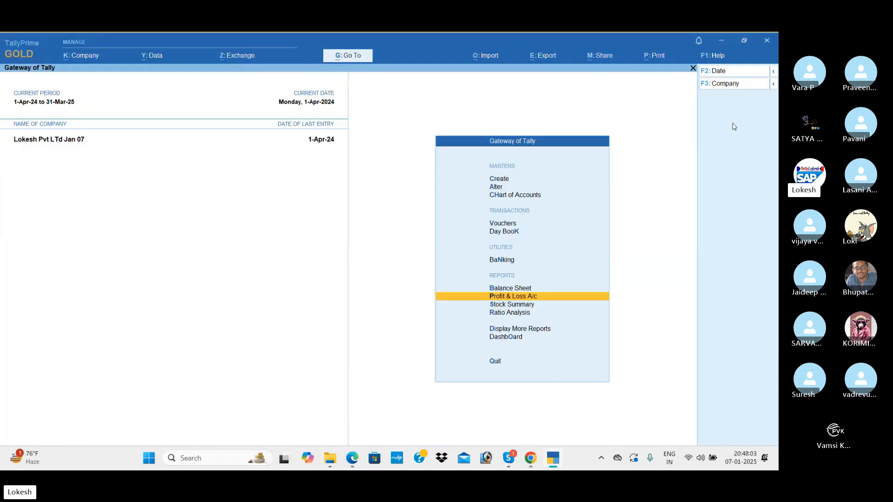
# Step: Show goods inwards (2,56,000) and outwards (1,53,500) columns in the Stock Summary
pyautogui.press('Down')
pyautogui.press('Return')
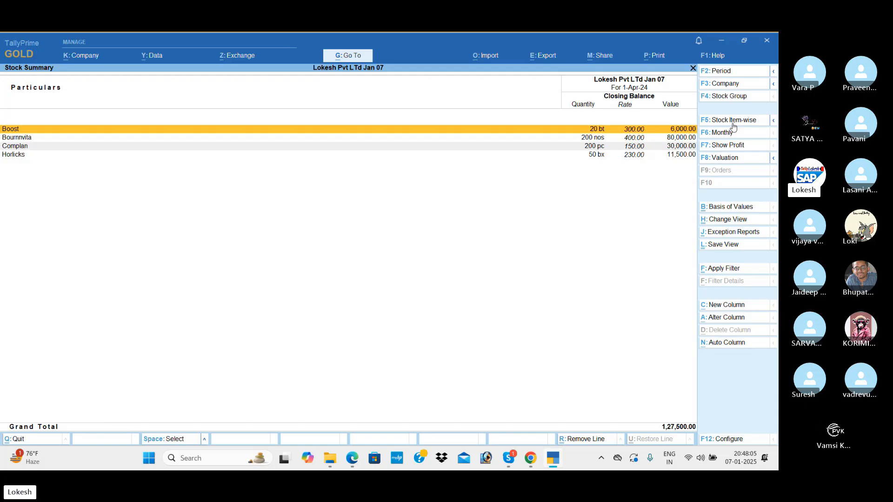
pyautogui.press('F12')
pyautogui.press('Down')
pyautogui.press('Down')
pyautogui.press('Down')
pyautogui.press('Down')
pyautogui.press('Down')
pyautogui.press('y')
pyautogui.press('Return')
pyautogui.press('y')
pyautogui.press('Return')
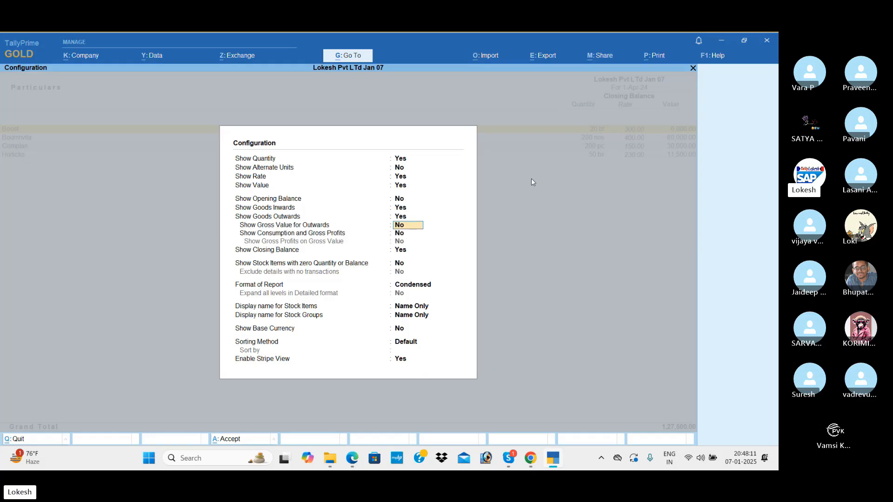
pyautogui.hotkey('ctrl', 'a')
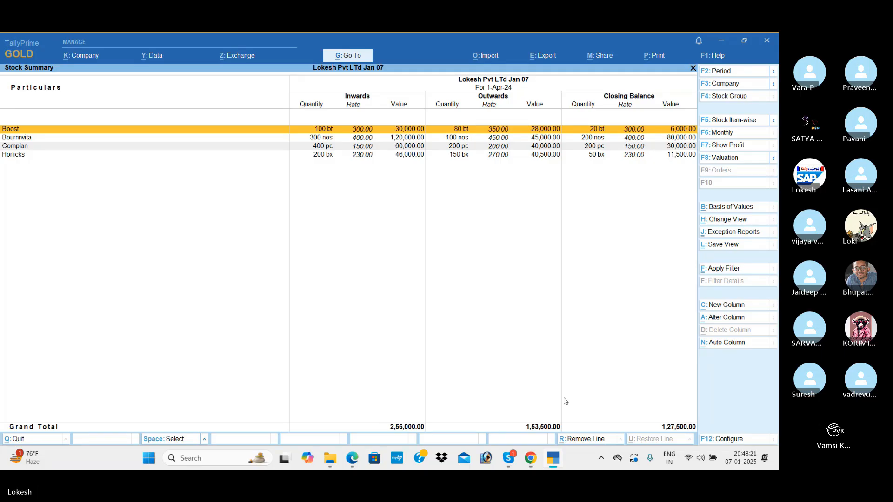
pyautogui.press('Escape')
pyautogui.press('Down')
pyautogui.press('Down')
pyautogui.press('Down')
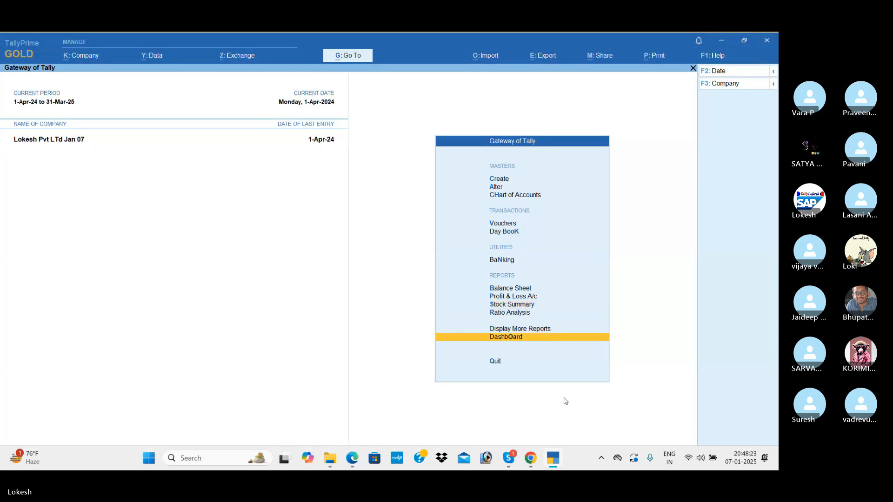
# Step: Glance at the dashboard, then view the trial balance in detailed ledger-wise form
pyautogui.press('Return')
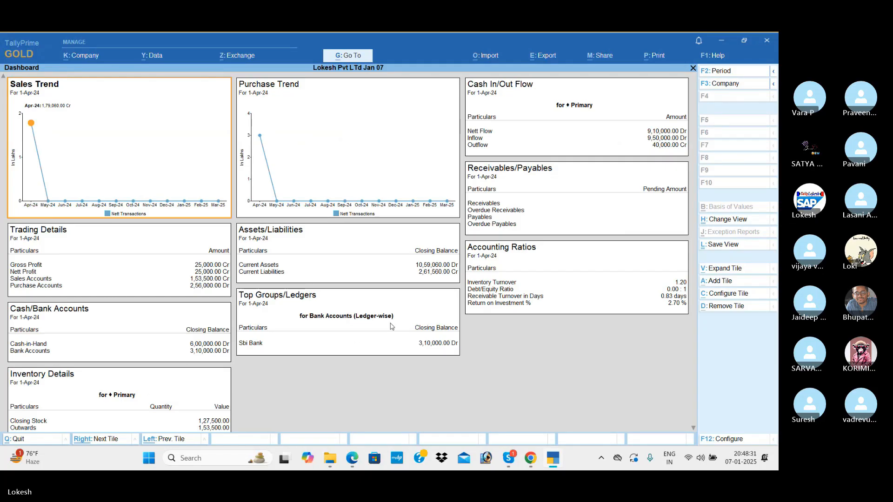
pyautogui.press('Escape')
pyautogui.press('Up')
pyautogui.press('Up')
pyautogui.press('Down')
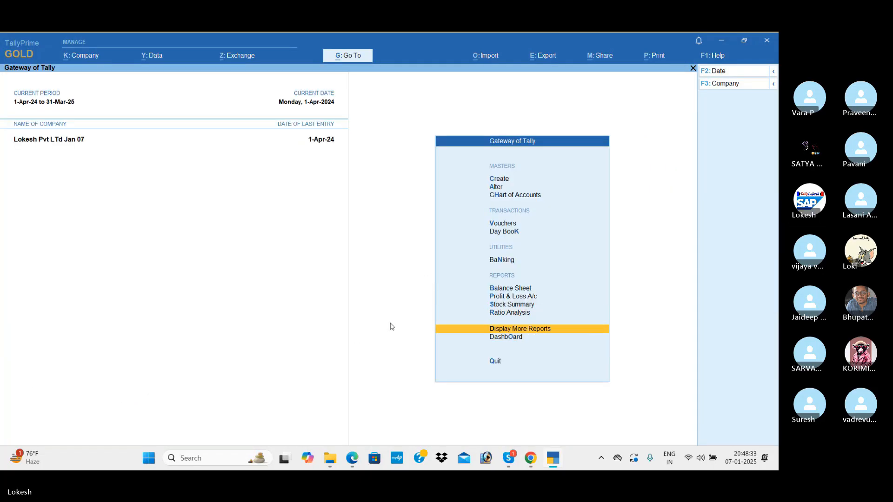
pyautogui.press('Return')
pyautogui.press('Return')
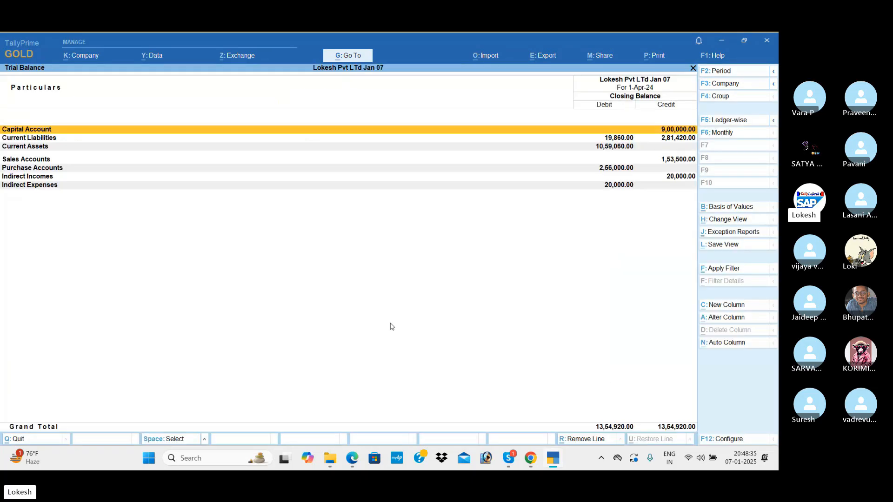
pyautogui.hotkey('alt', 'F5')
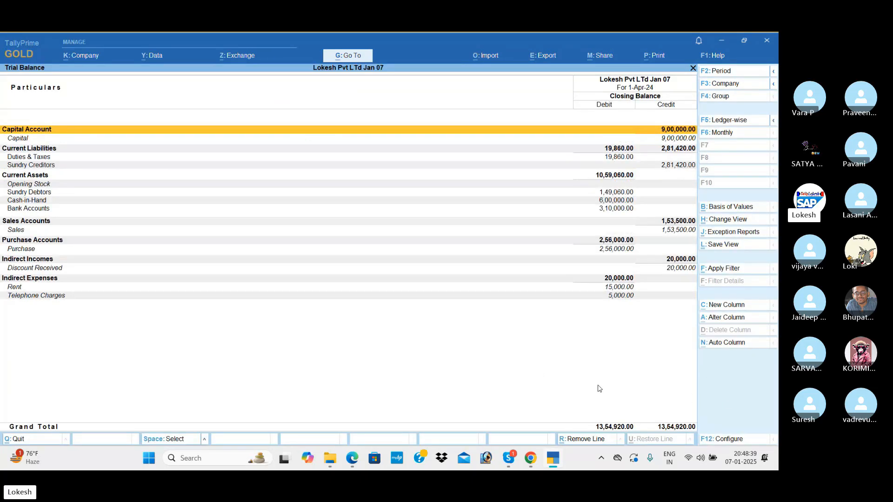
pyautogui.press('Escape')
# Step: In Account Books, review the purchase register and the sales register
pyautogui.press('Down')
pyautogui.press('Down')
pyautogui.press('Down')
pyautogui.press('Down')
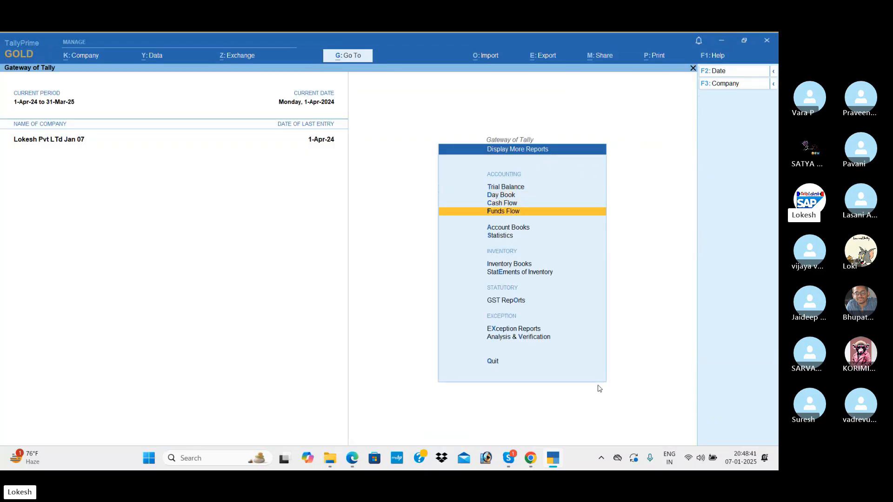
pyautogui.press('Return')
pyautogui.press('Return')
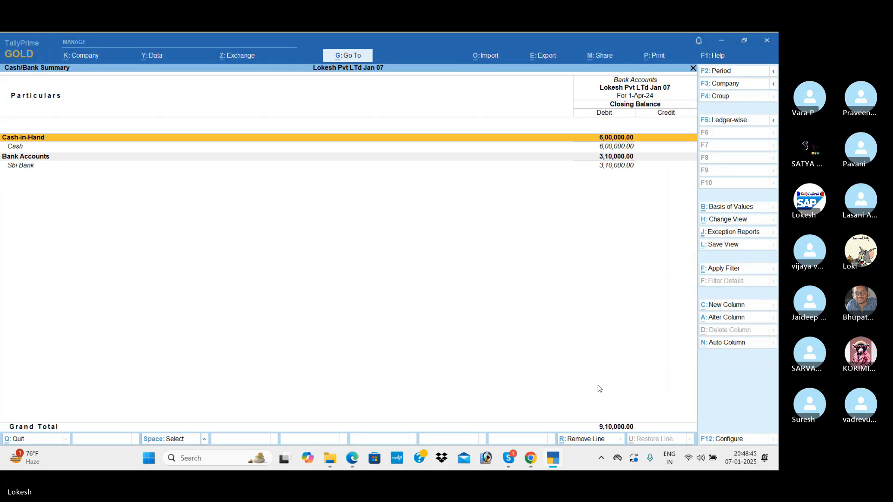
pyautogui.press('Escape')
pyautogui.press('Down')
pyautogui.press('Down')
pyautogui.press('Down')
pyautogui.press('Down')
pyautogui.press('Down')
pyautogui.press('Down')
pyautogui.press('Down')
pyautogui.press('Down')
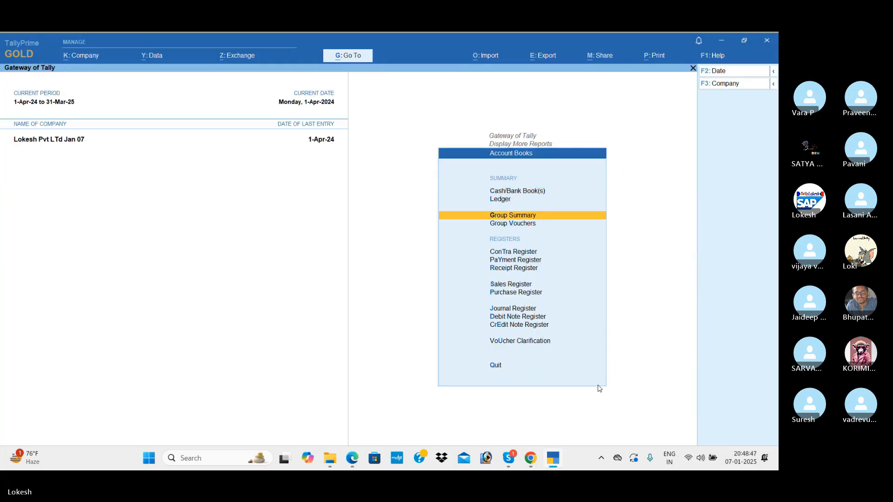
pyautogui.press('Return')
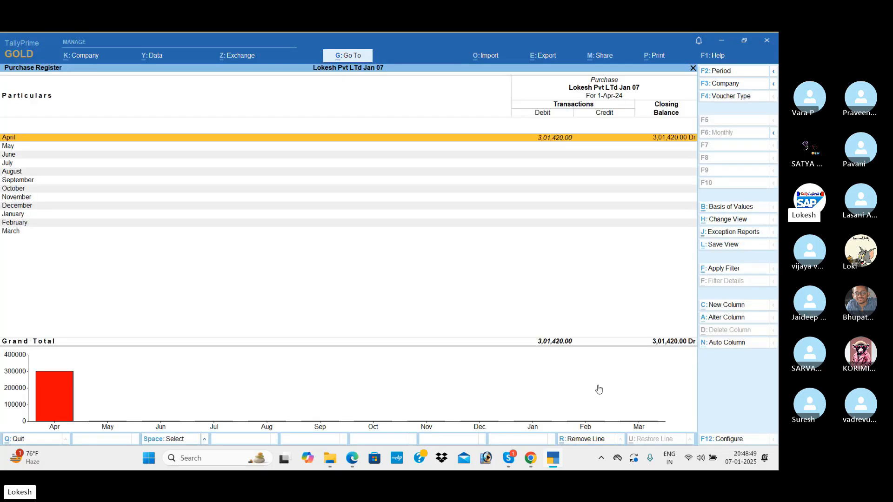
pyautogui.press('Escape')
pyautogui.press('Up')
pyautogui.press('Return')
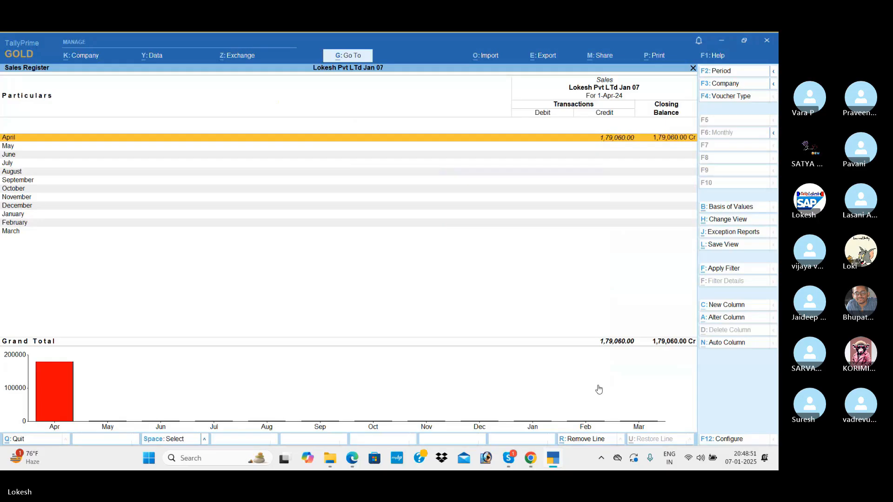
pyautogui.press('Escape')
# Step: Review April's vouchers in the receipt, payment and contra registers
pyautogui.press('Up')
pyautogui.press('Return')
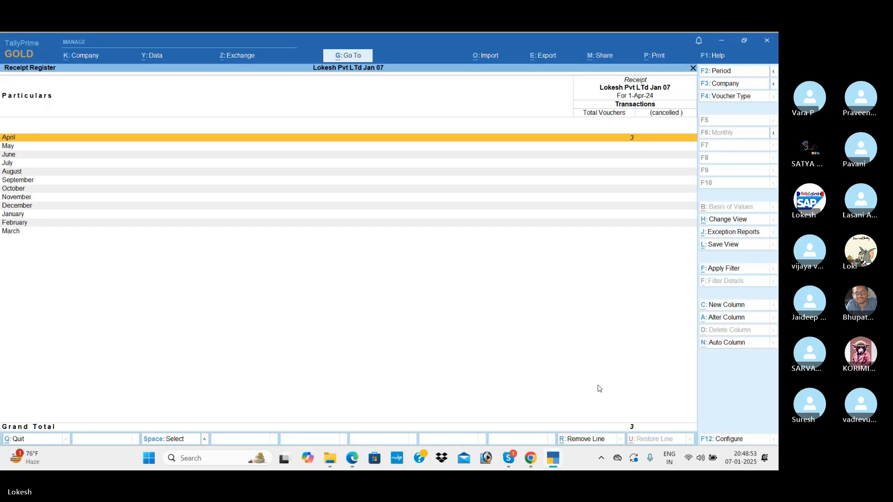
pyautogui.press('Return')
pyautogui.press('Escape')
pyautogui.press('Escape')
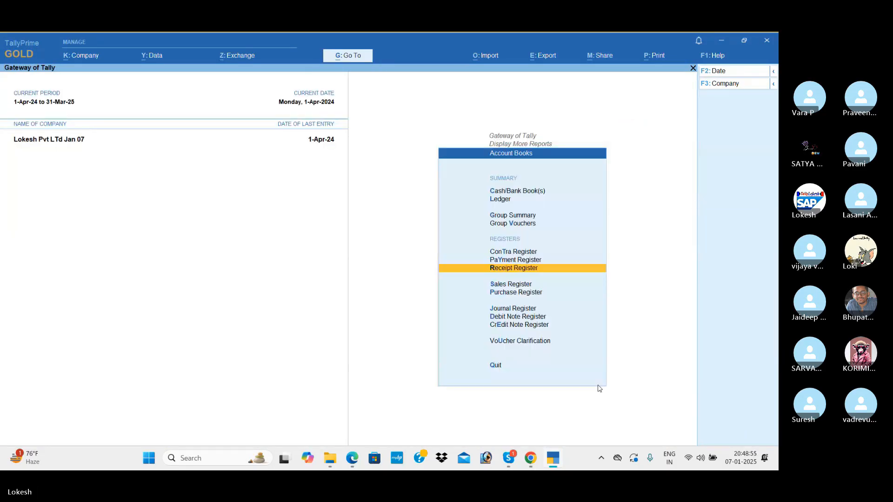
pyautogui.press('Up')
pyautogui.press('Return')
pyautogui.press('Return')
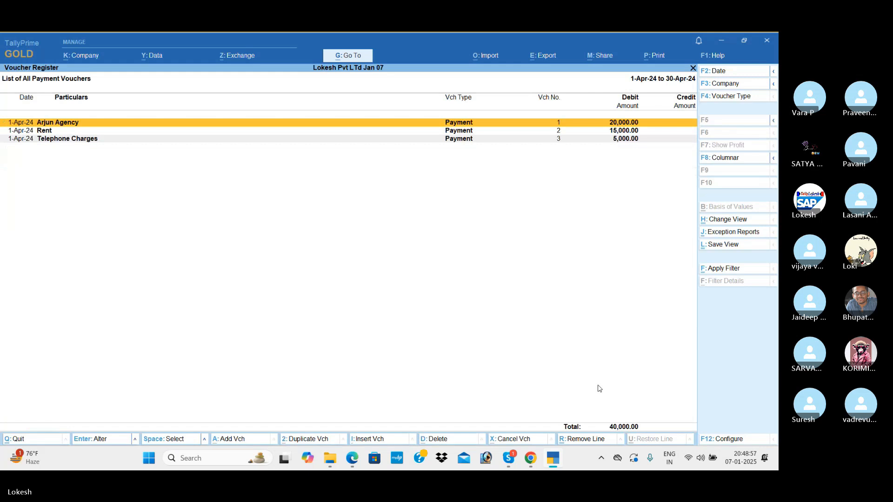
pyautogui.press('Escape')
pyautogui.press('Escape')
pyautogui.press('Up')
pyautogui.press('Return')
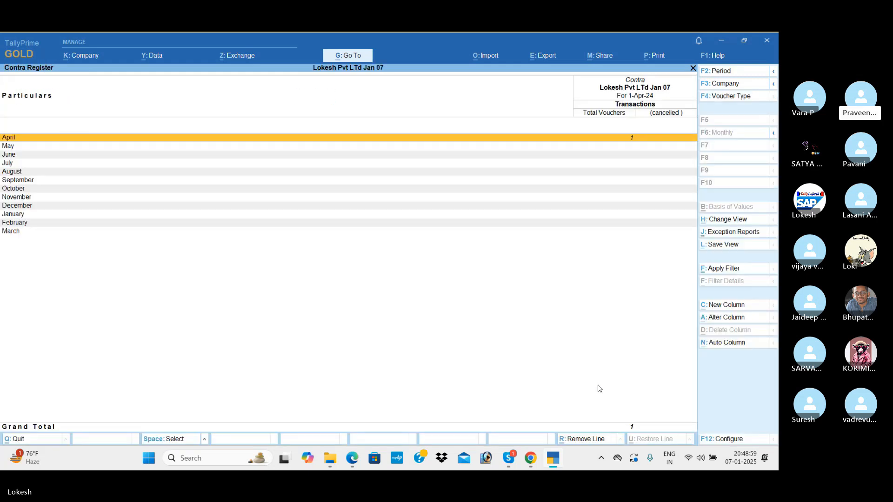
pyautogui.press('Return')
pyautogui.press('Escape')
pyautogui.press('Escape')
pyautogui.press('Up')
pyautogui.press('Up')
pyautogui.press('Escape')
# Step: Check GSTR-1's uncertain transactions, then browse its B2B and B2C (Large) invoice sections
pyautogui.press('Down')
pyautogui.press('Down')
pyautogui.press('Down')
pyautogui.press('Down')
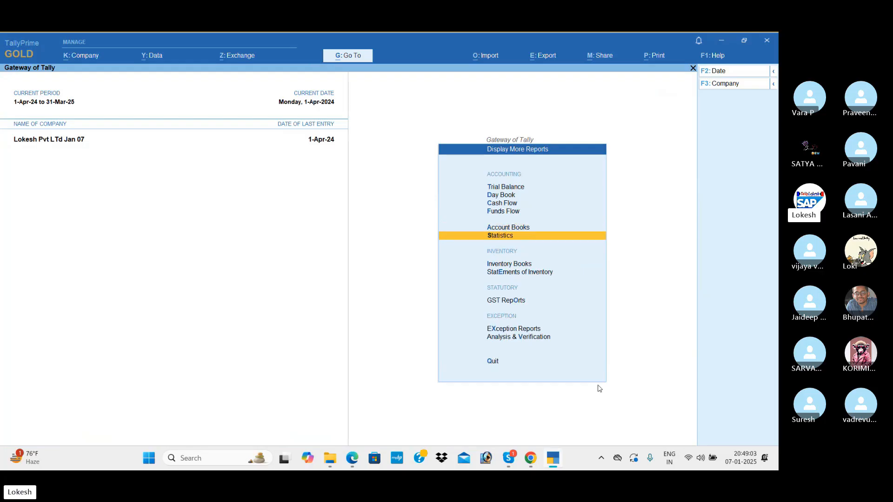
pyautogui.press('Return')
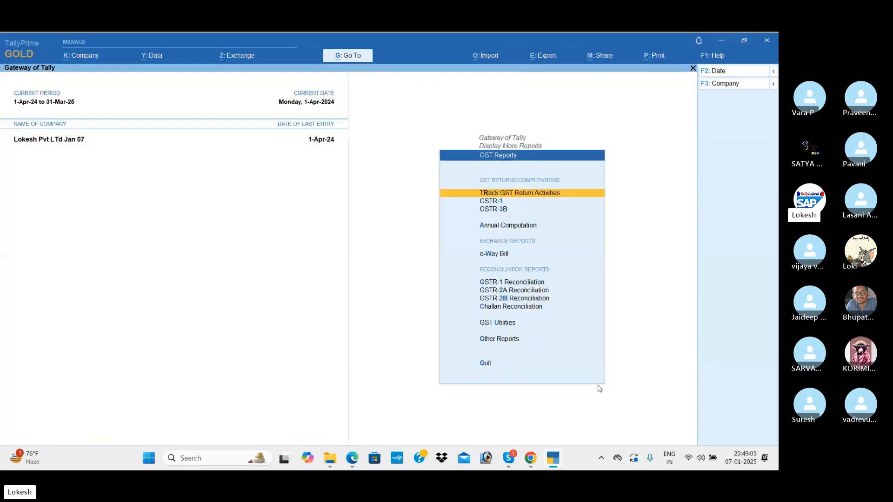
pyautogui.press('Down')
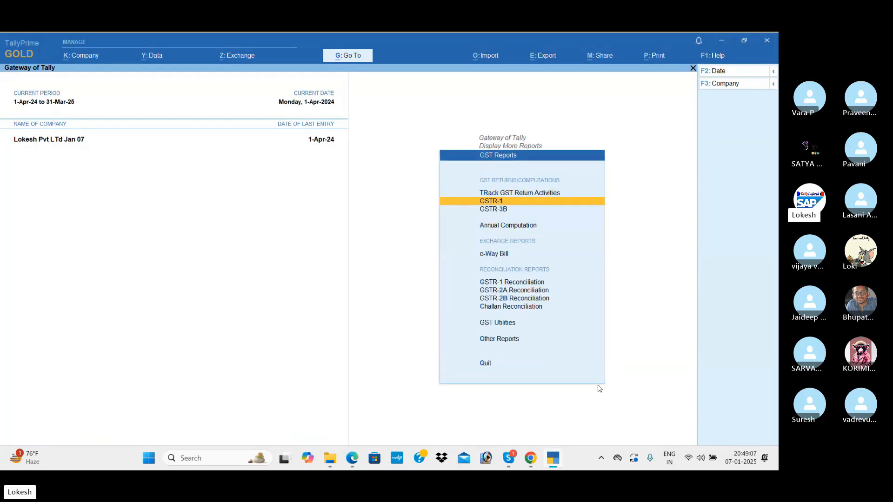
pyautogui.press('Return')
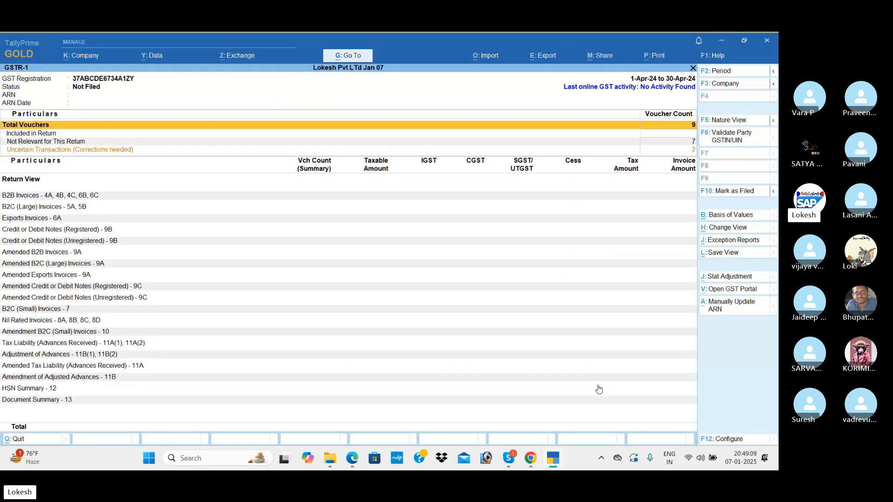
pyautogui.press('Down')
pyautogui.press('Down')
pyautogui.press('Down')
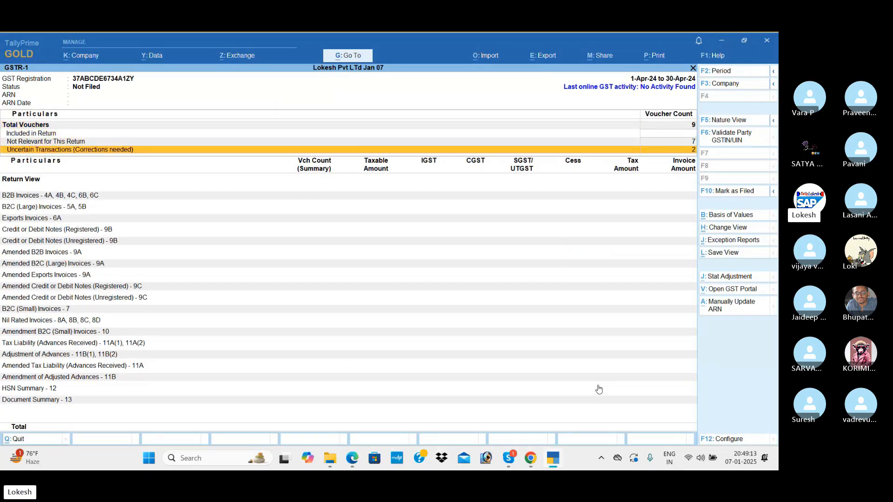
pyautogui.press('Return')
pyautogui.press('Return')
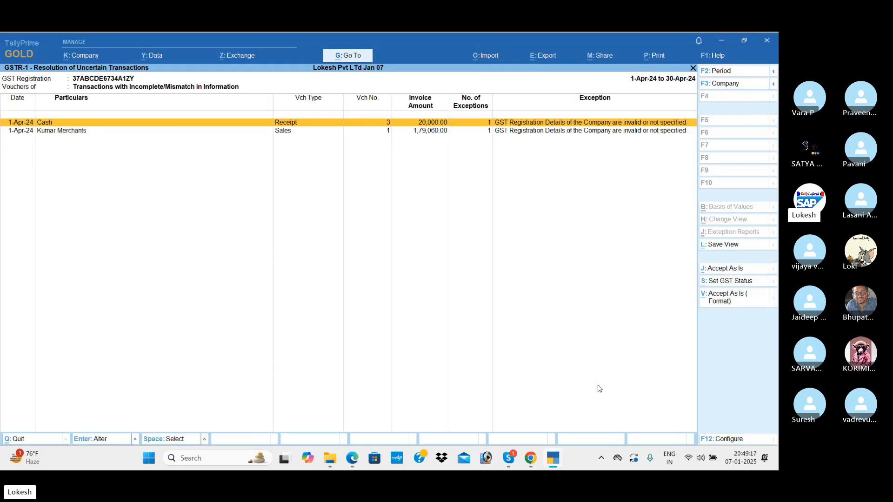
pyautogui.press('Escape')
pyautogui.press('Escape')
pyautogui.press('Escape')
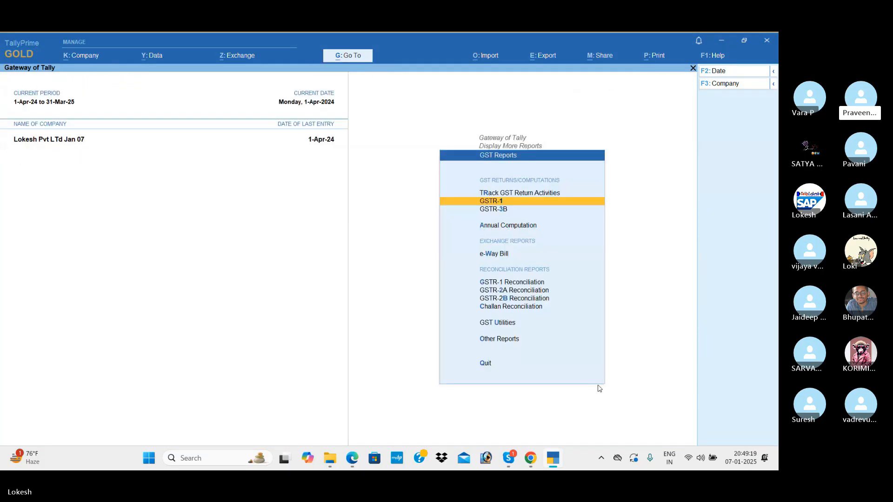
pyautogui.press('Return')
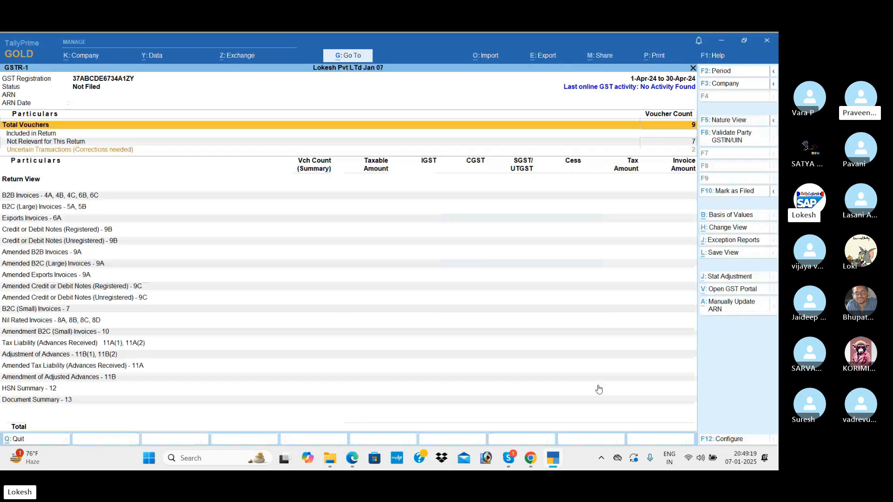
pyautogui.click(57, 199)
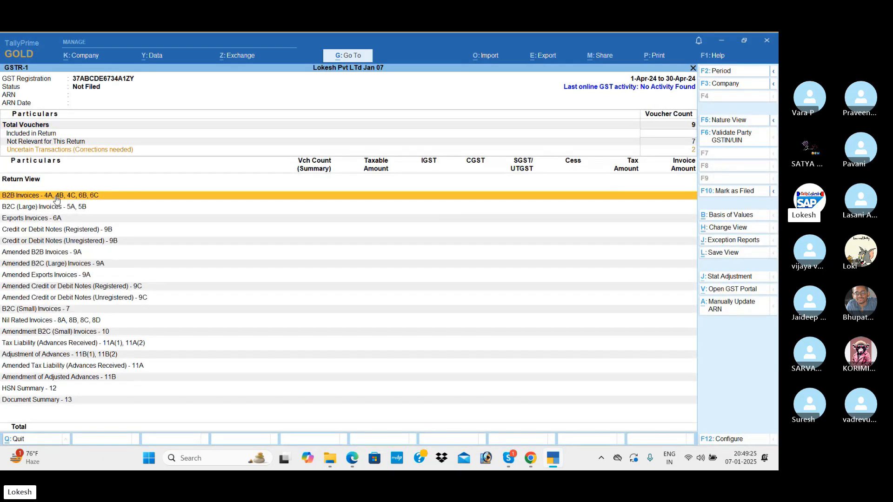
pyautogui.press('Down')
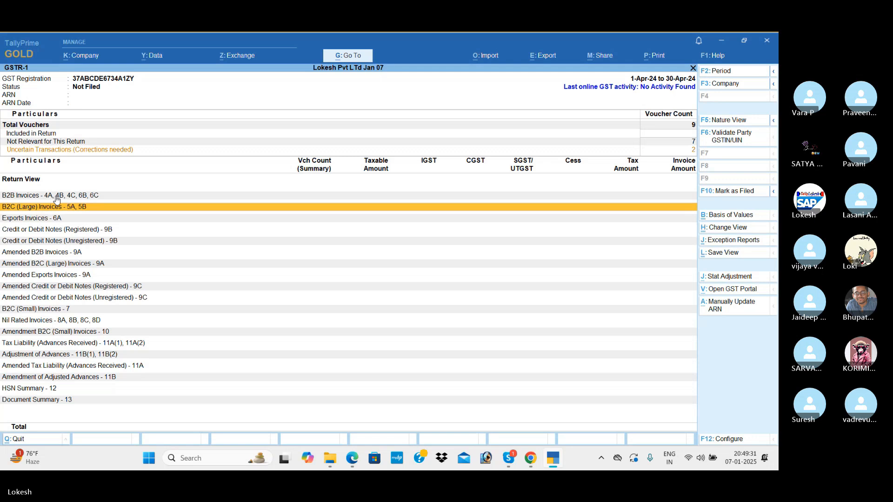
pyautogui.press('Escape')
# Step: Browse GSTR-3B's 3.1 outward supplies and 3.2 interstate supplies rows, then return to Gateway of Tally
pyautogui.press('Down')
pyautogui.press('Return')
pyautogui.press('Down')
pyautogui.press('Down')
pyautogui.press('Down')
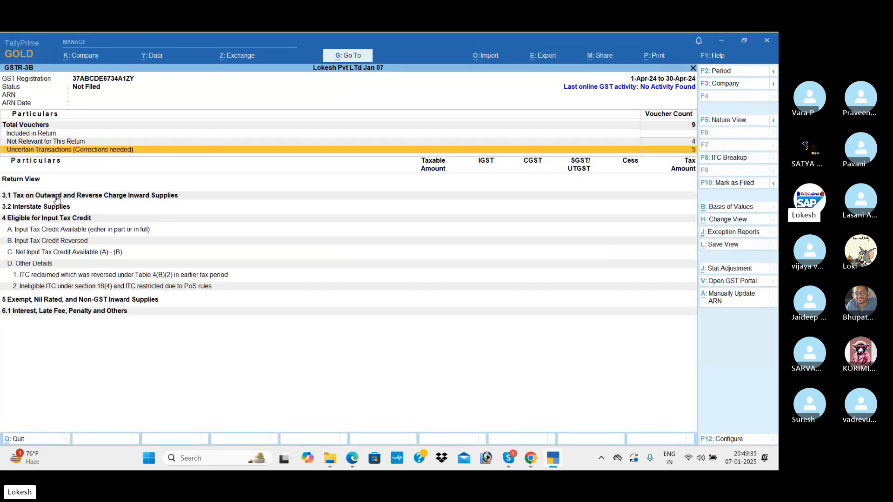
pyautogui.press('Down')
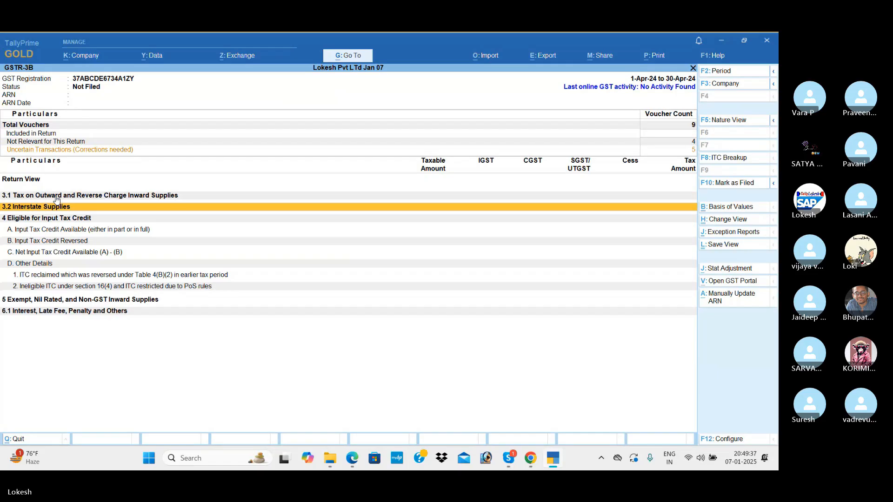
pyautogui.press('Escape')
pyautogui.press('Escape')
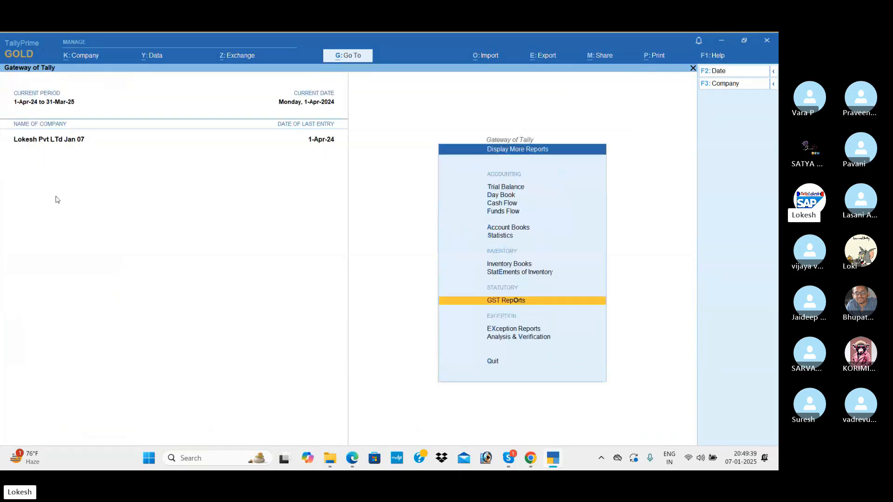
pyautogui.press('Escape')
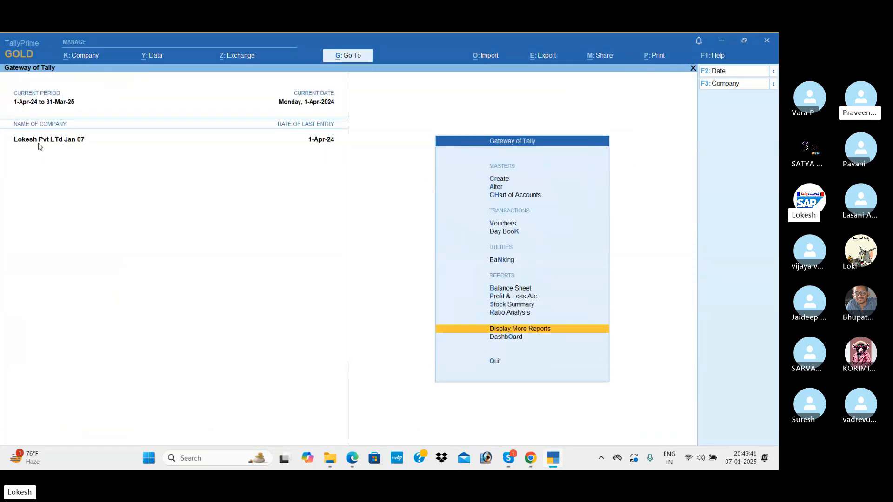
# Step: Shut the current company and load the 24-25 Infotech company
pyautogui.click(723, 86)
pyautogui.press('Up')
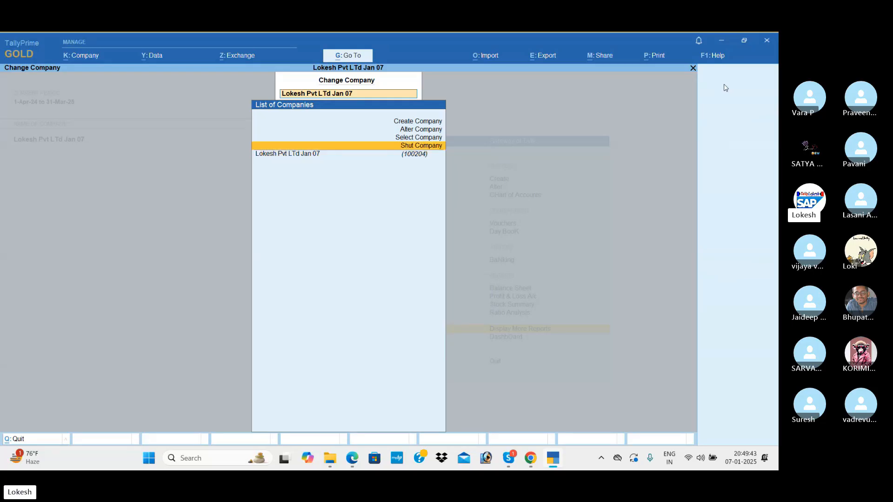
pyautogui.press('Return')
pyautogui.press('Return')
pyautogui.write('yloke')
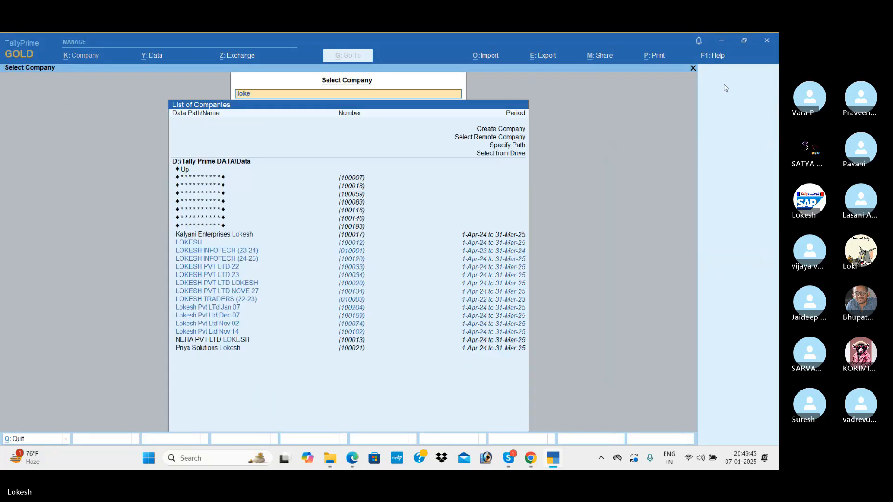
pyautogui.press('Down')
pyautogui.press('Down')
pyautogui.press('Down')
pyautogui.press('Return')
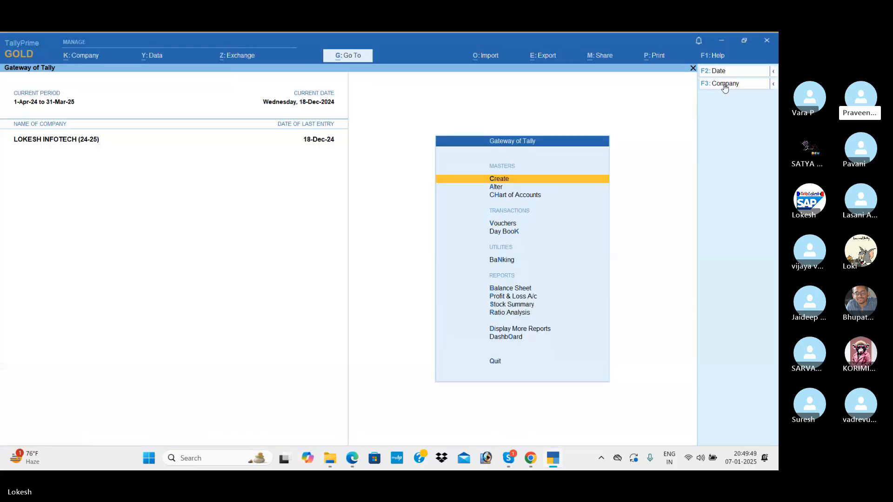
# Step: Show this company's GSTR-1 for the period 1-12 to 31-12 (December 2024)
pyautogui.press('Down')
pyautogui.press('Down')
pyautogui.press('Down')
pyautogui.press('Down')
pyautogui.press('Down')
pyautogui.press('Down')
pyautogui.press('Down')
pyautogui.press('Down')
pyautogui.press('Down')
pyautogui.press('Down')
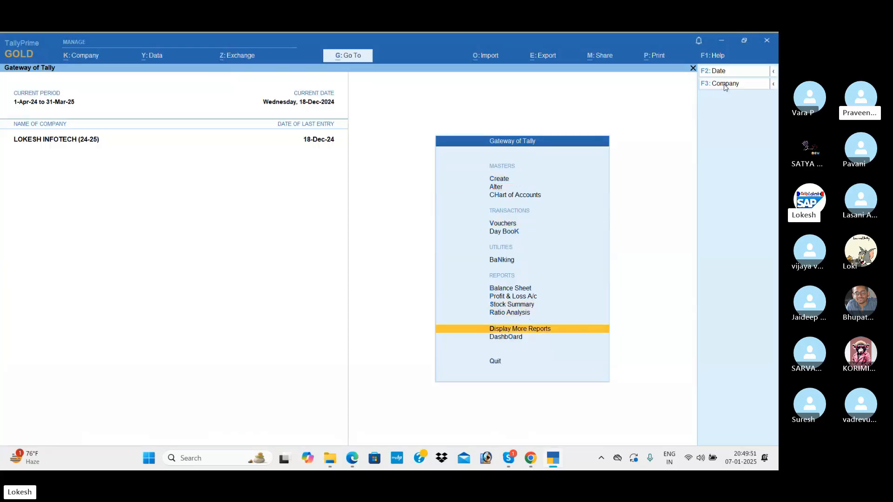
pyautogui.press('Return')
pyautogui.press('Down')
pyautogui.press('Down')
pyautogui.press('Down')
pyautogui.press('Down')
pyautogui.press('Down')
pyautogui.press('Down')
pyautogui.press('Down')
pyautogui.press('Down')
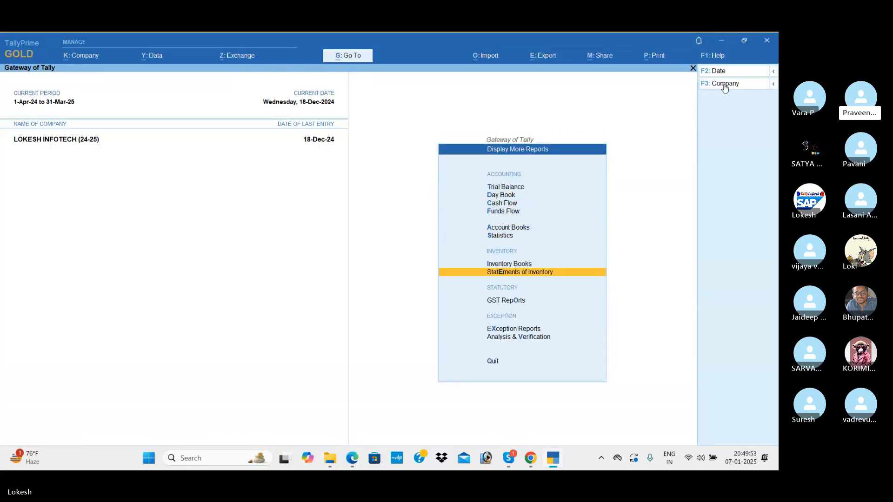
pyautogui.press('Return')
pyautogui.press('Down')
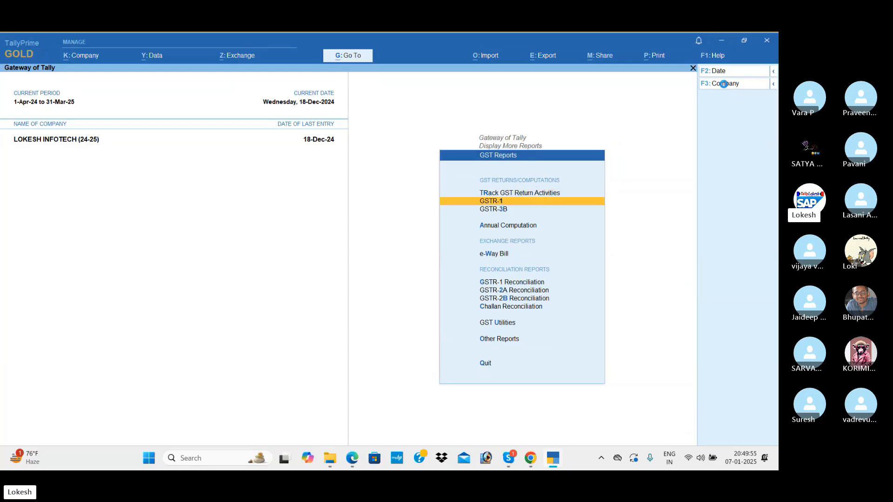
pyautogui.press('Return')
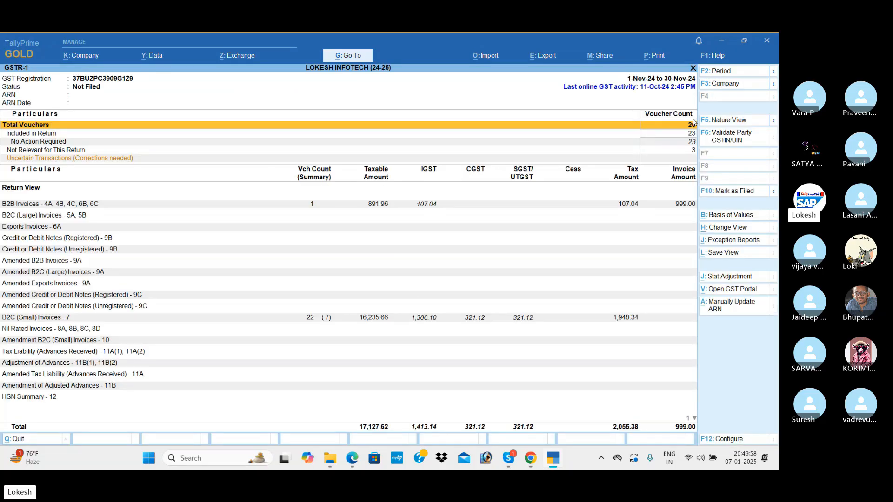
pyautogui.click(729, 75)
pyautogui.write('1-12')
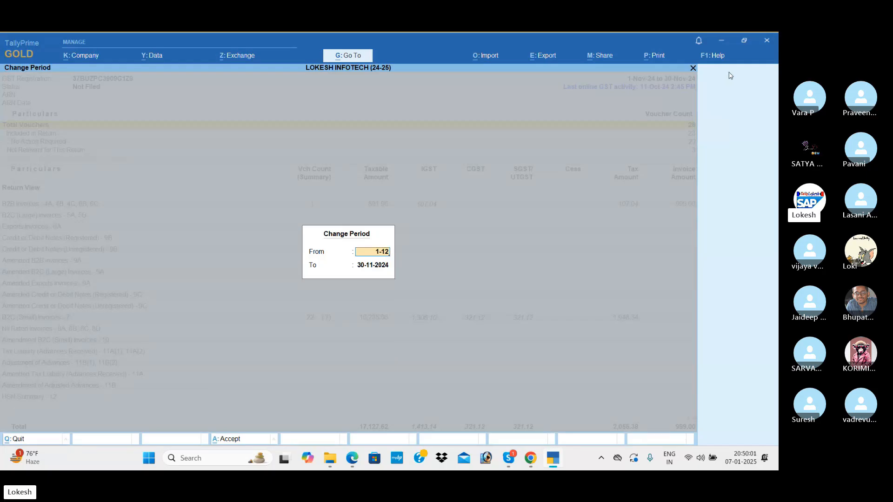
pyautogui.press('Return')
pyautogui.write('31-12')
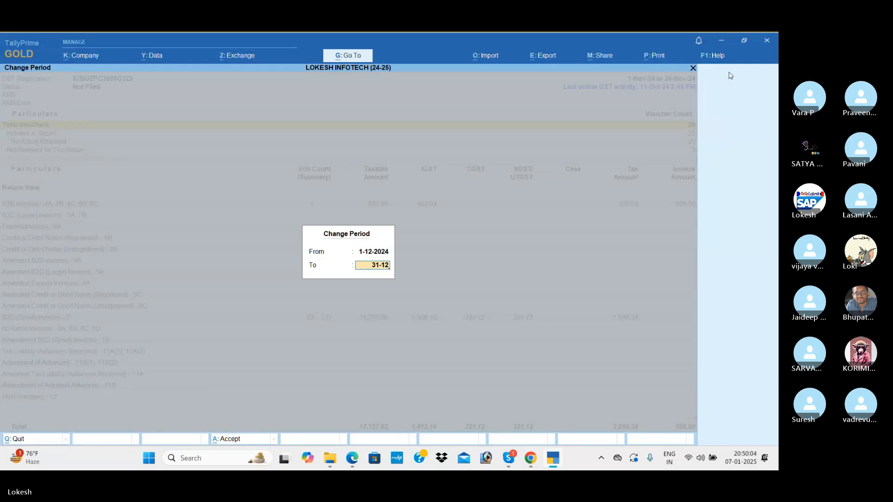
pyautogui.press('Return')
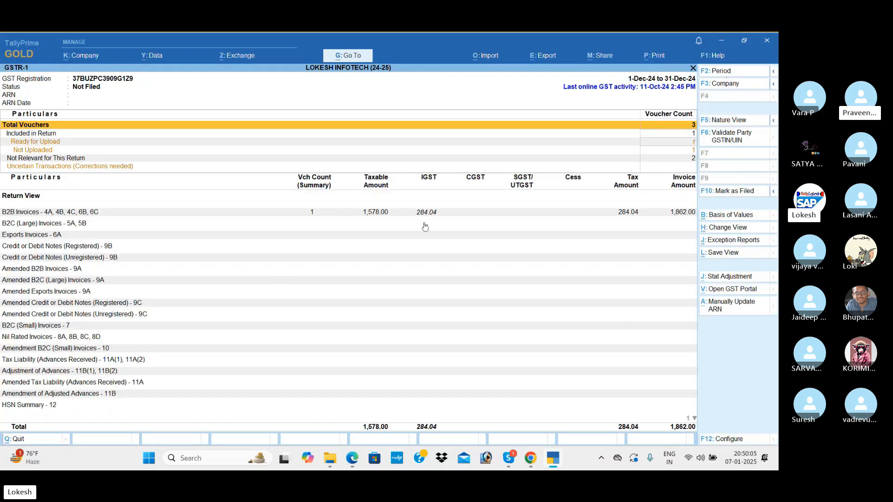
# Step: Change the GSTR-1 period to 1-10 through 31-10 (October 2024)
pyautogui.click(731, 73)
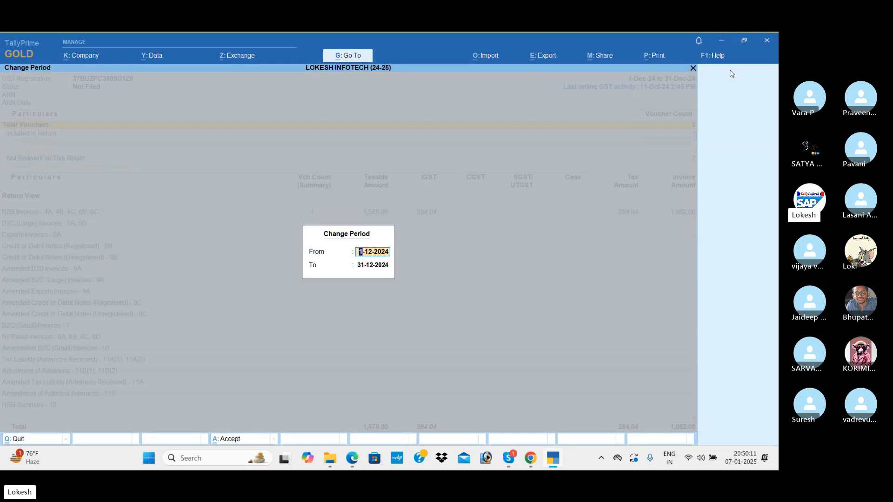
pyautogui.write('1-10')
pyautogui.press('Return')
pyautogui.write('31-10')
pyautogui.press('Return')
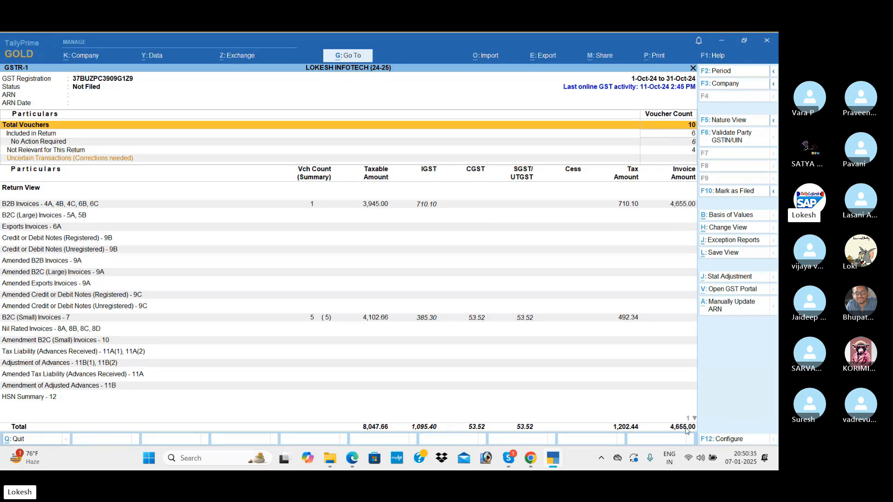
# Step: Open GSTR-3B for November, switch to nature view and expand it to detailed rows
pyautogui.press('Escape')
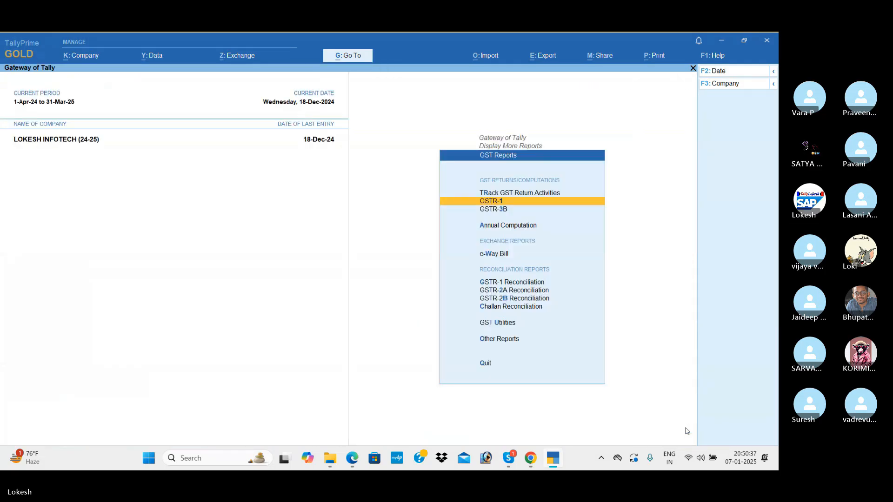
pyautogui.press('Down')
pyautogui.press('Return')
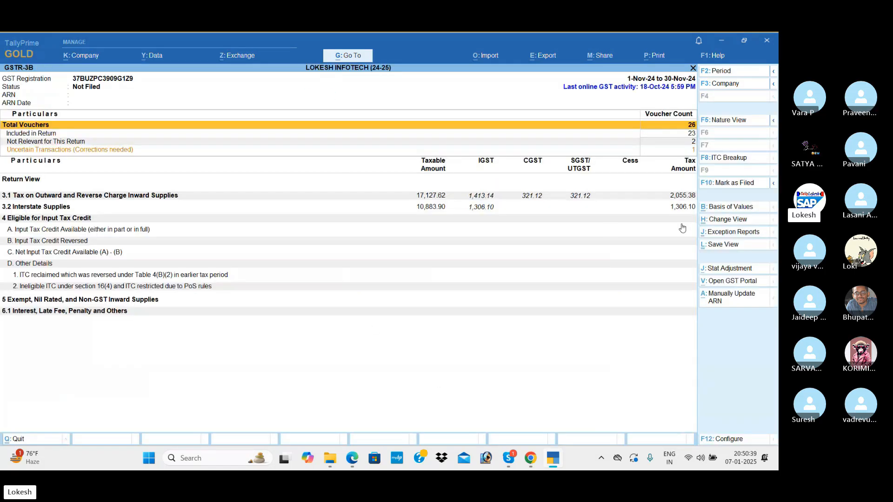
pyautogui.click(722, 71)
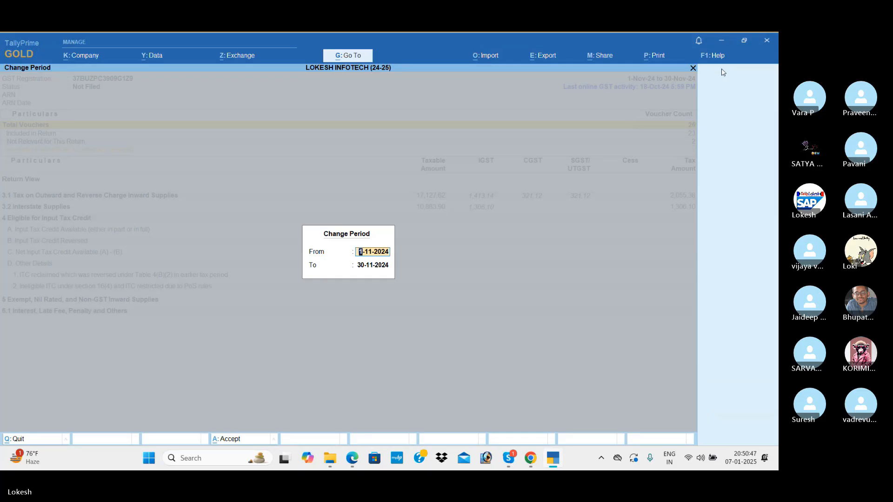
pyautogui.press('Return')
pyautogui.press('Return')
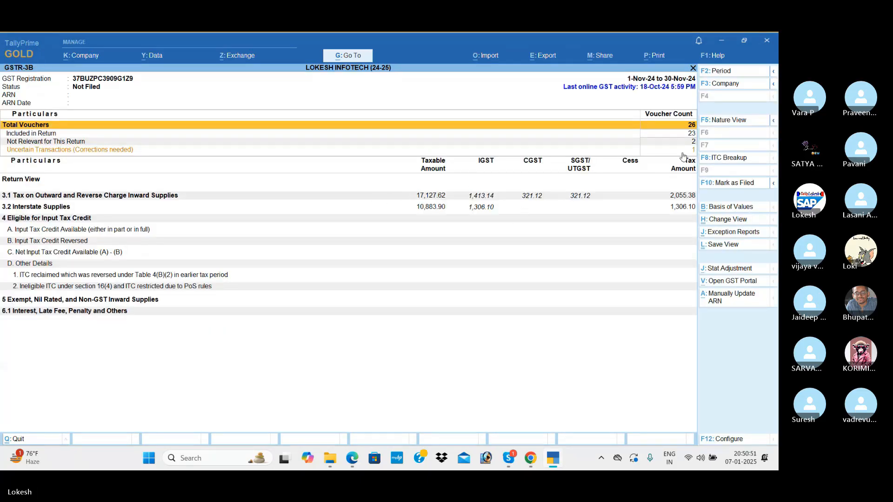
pyautogui.click(728, 122)
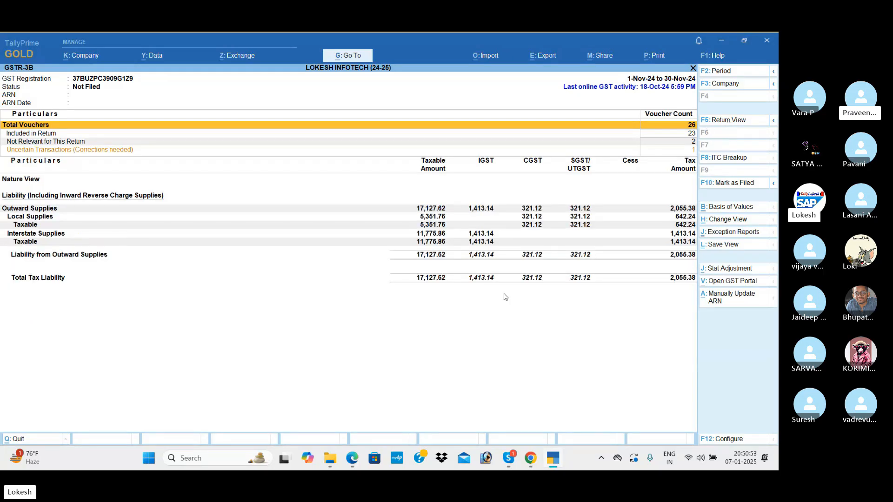
pyautogui.press('alt')
pyautogui.hotkey('alt', 'F5')
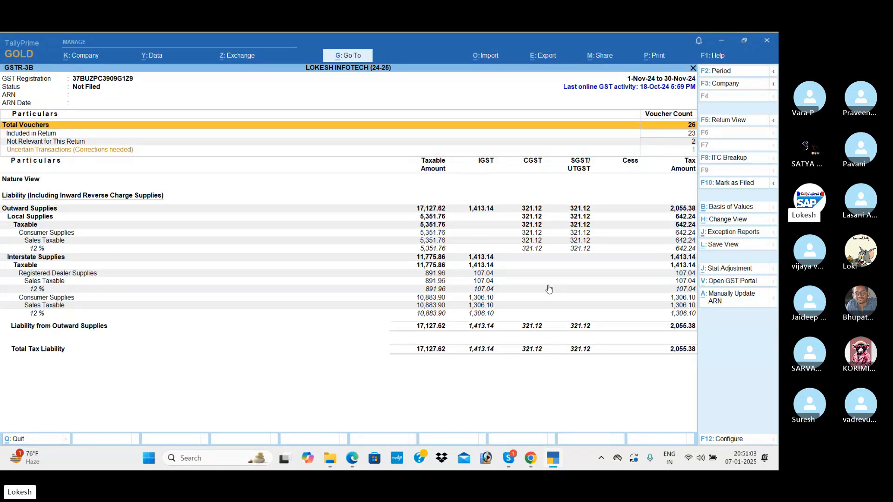
# Step: Exit the GST reports and switch to the Skype call window
pyautogui.press('Escape')
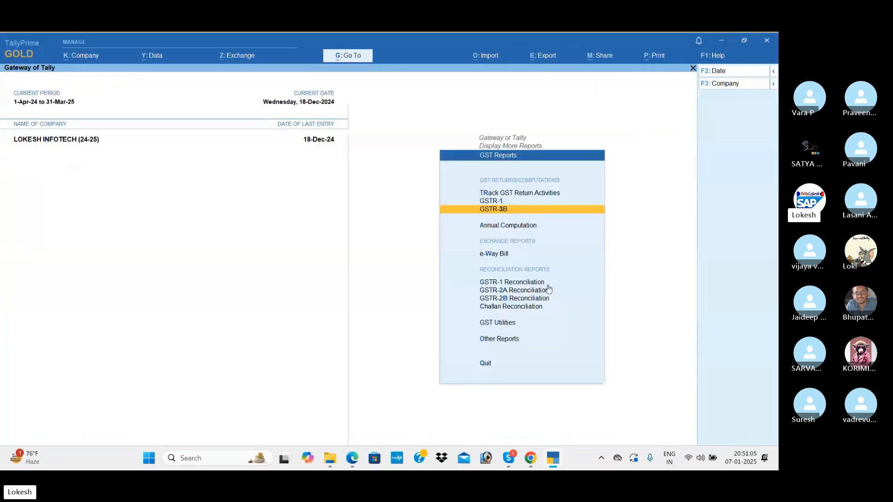
pyautogui.press('Escape')
pyautogui.press('Escape')
pyautogui.press('Escape')
pyautogui.press('Escape')
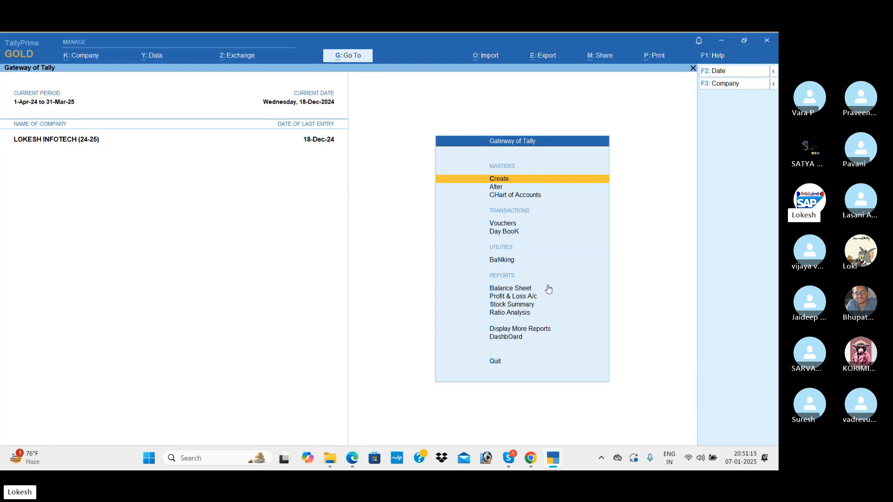
pyautogui.hotkey('alt', 'Tab')
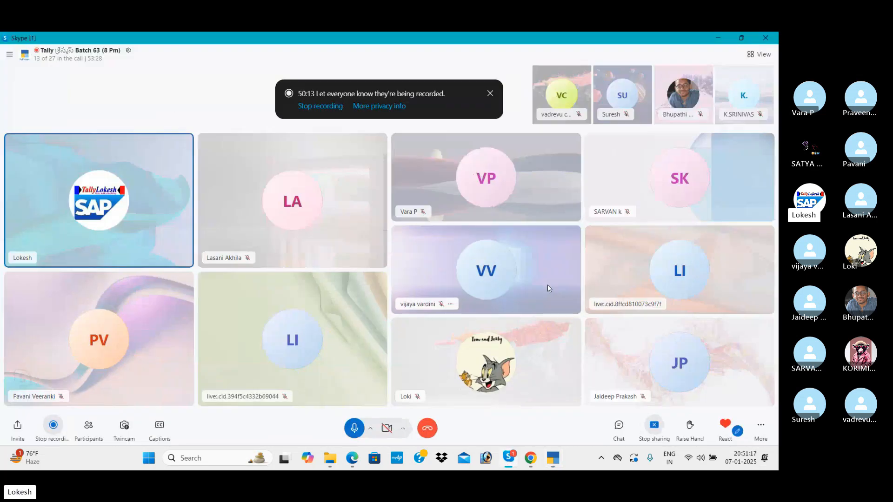